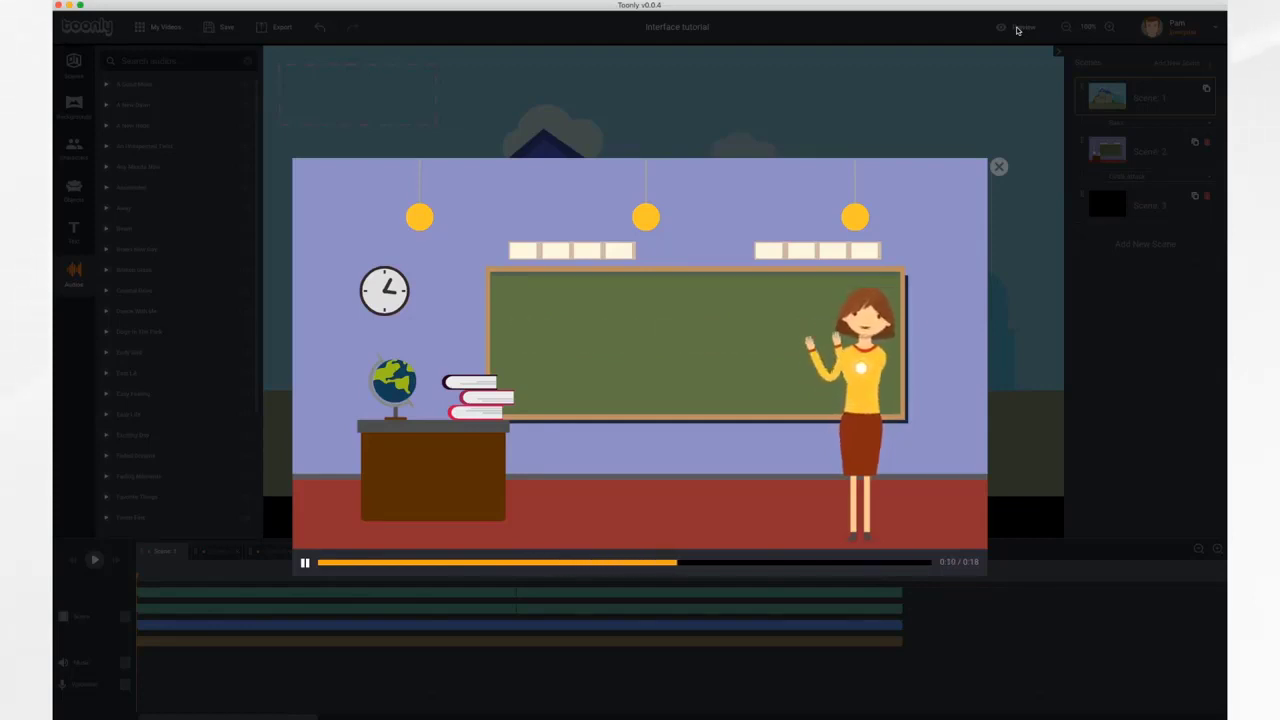
Close the video preview and rename the project "Interface tutorial video".
click(999, 168)
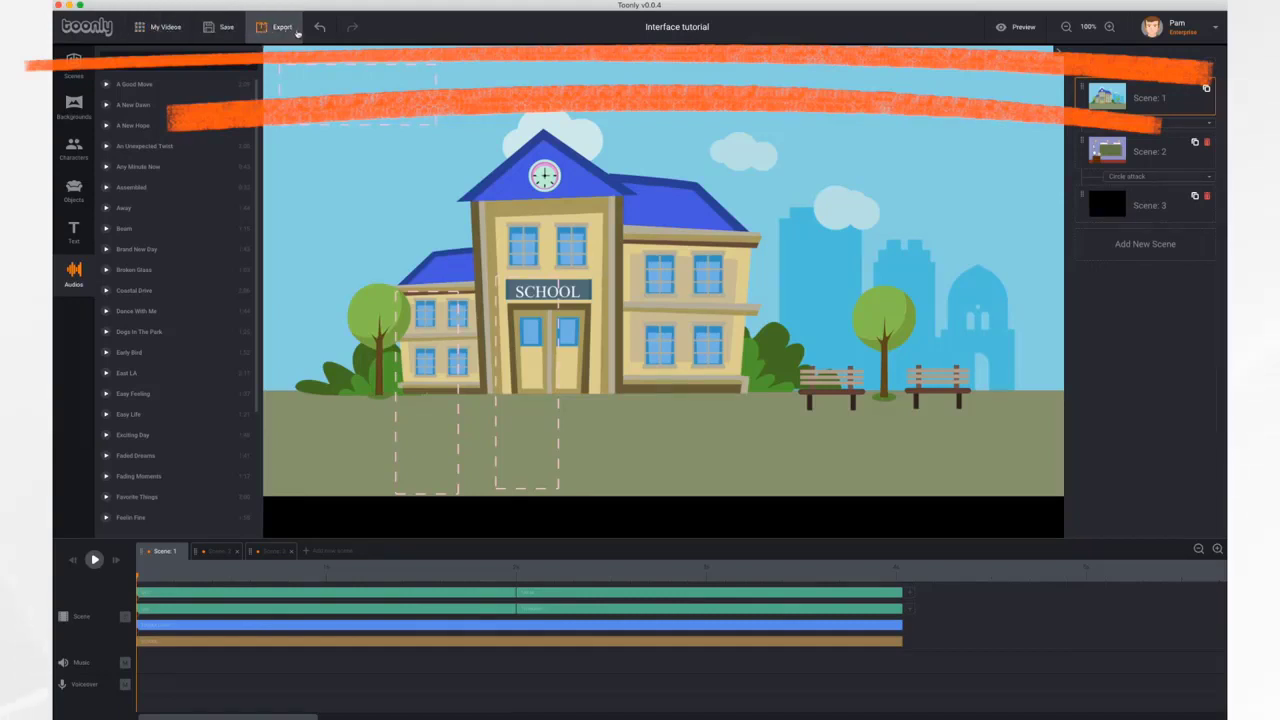
click(706, 32)
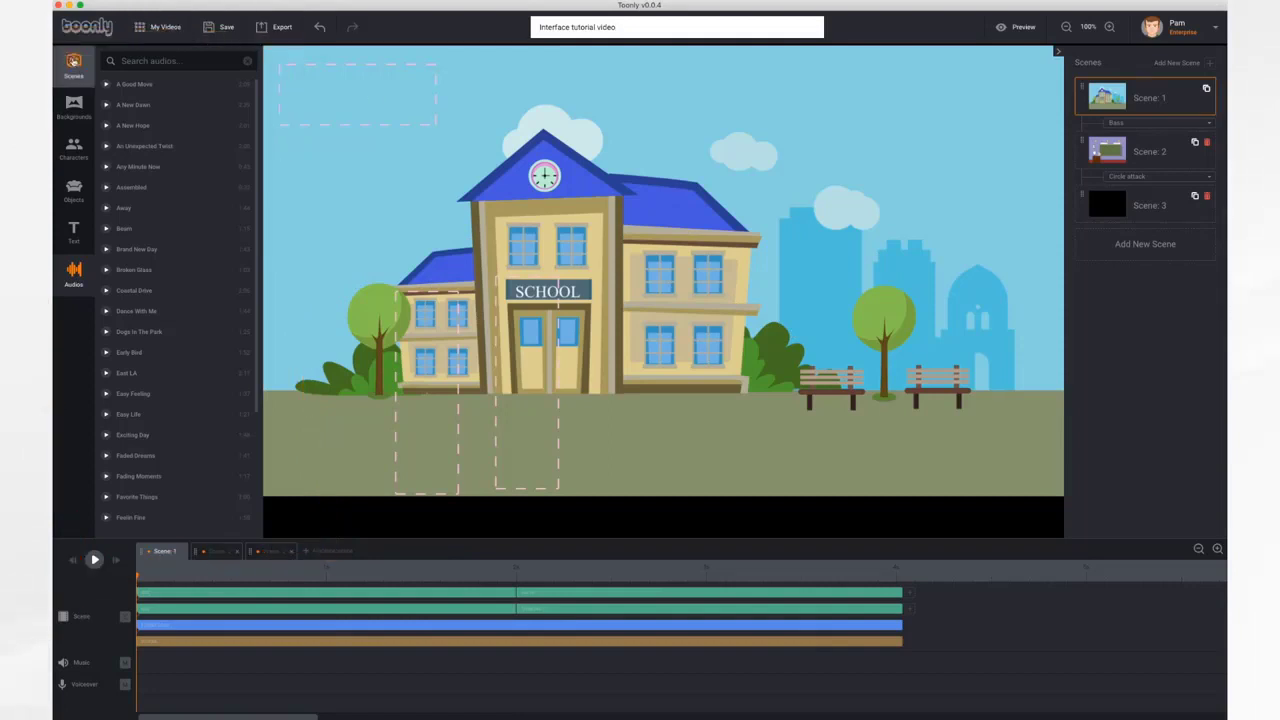
Look through the scenes, backgrounds, characters, objects, text and audio libraries in turn.
click(73, 61)
click(71, 106)
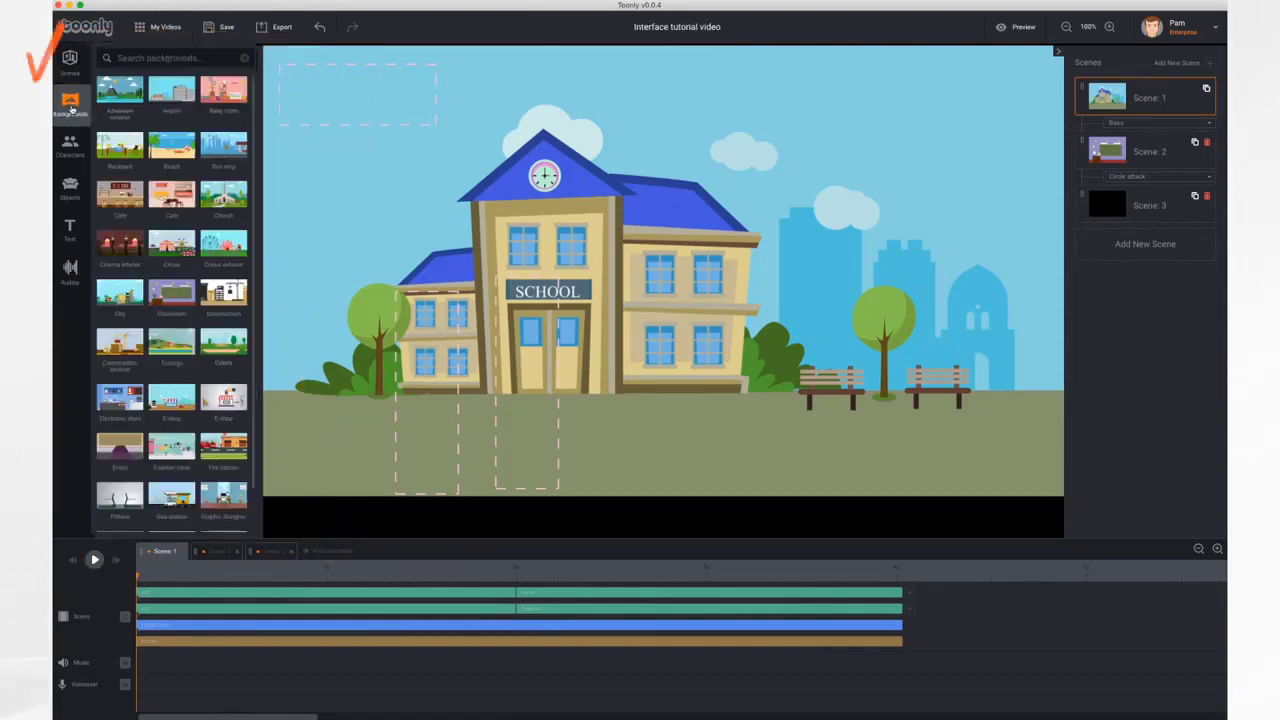
click(71, 150)
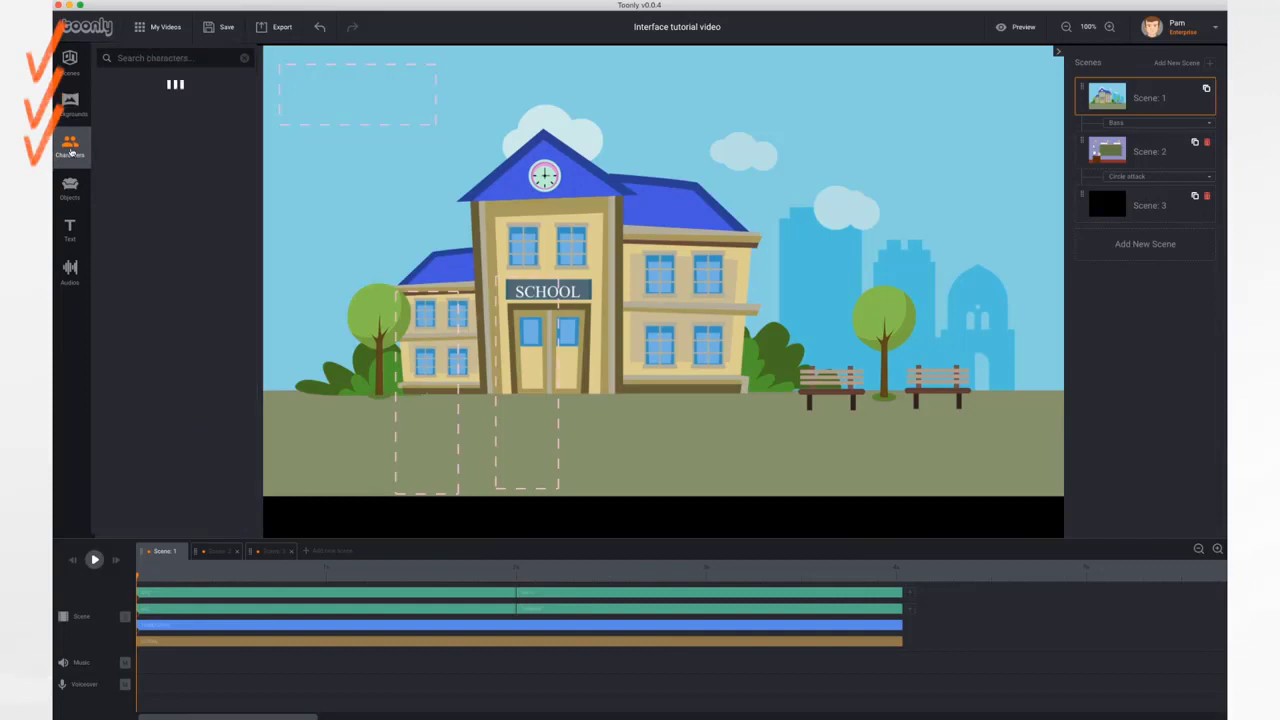
click(70, 186)
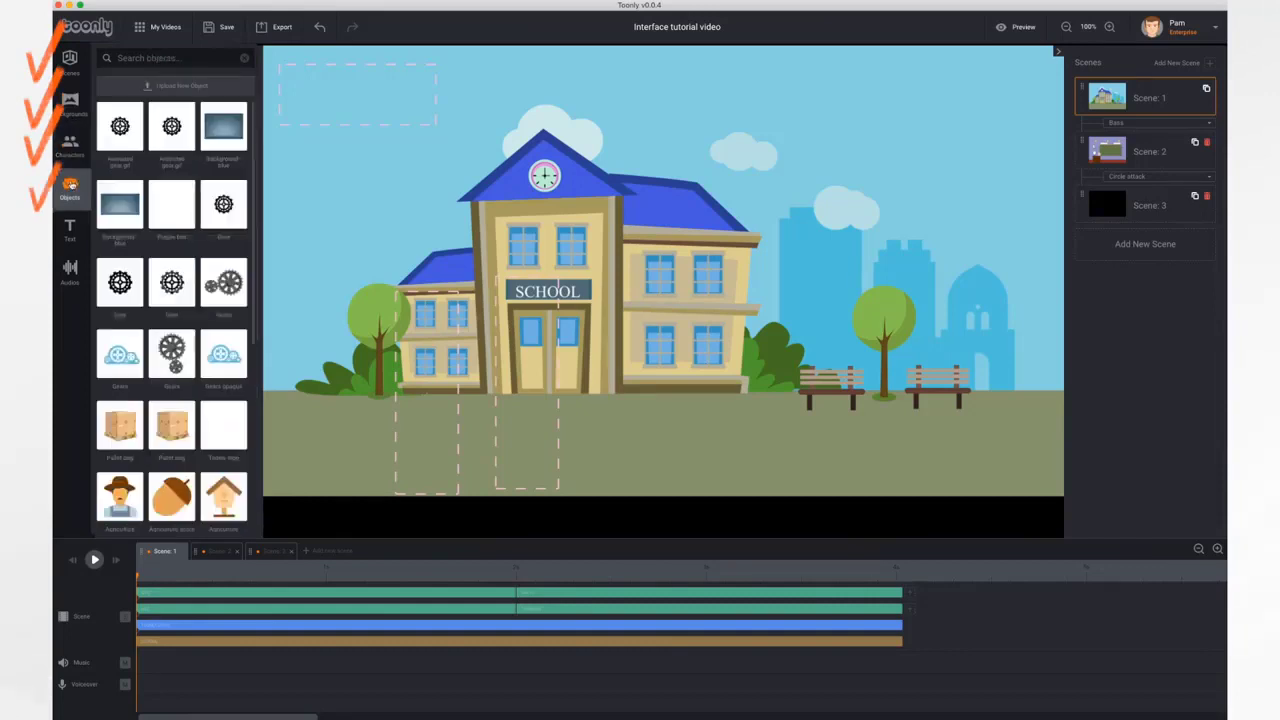
click(70, 230)
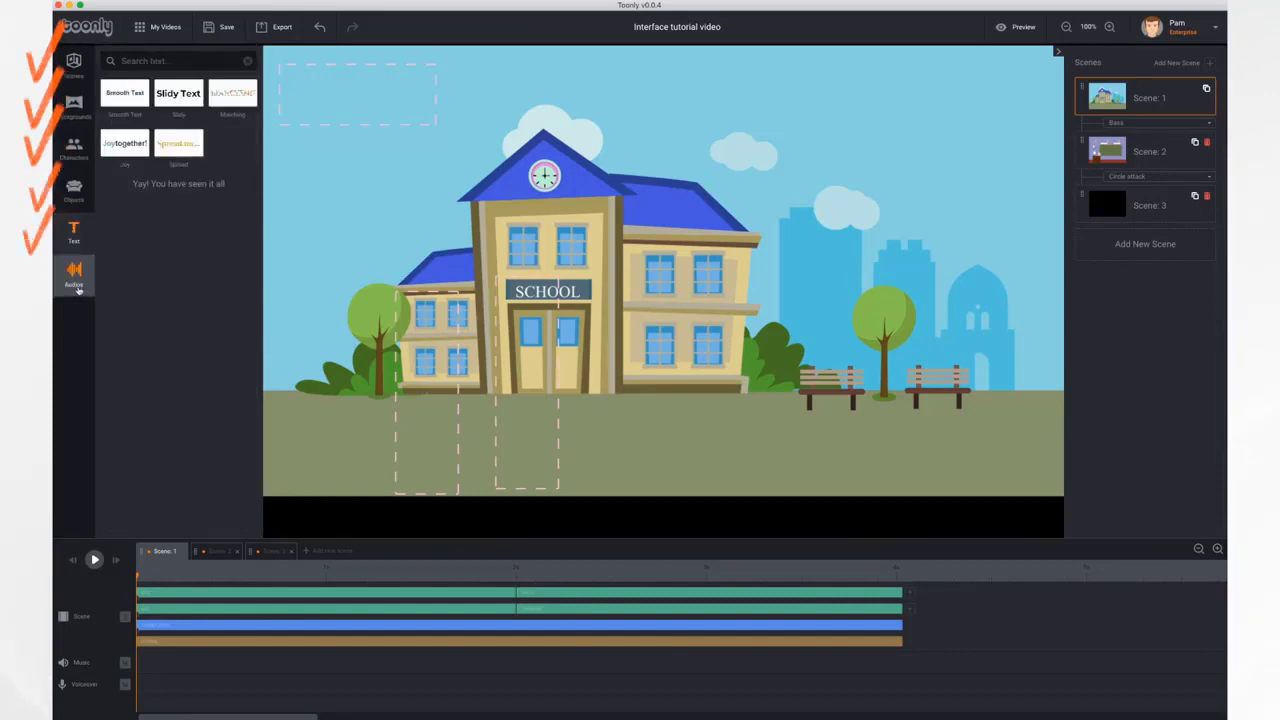
click(75, 274)
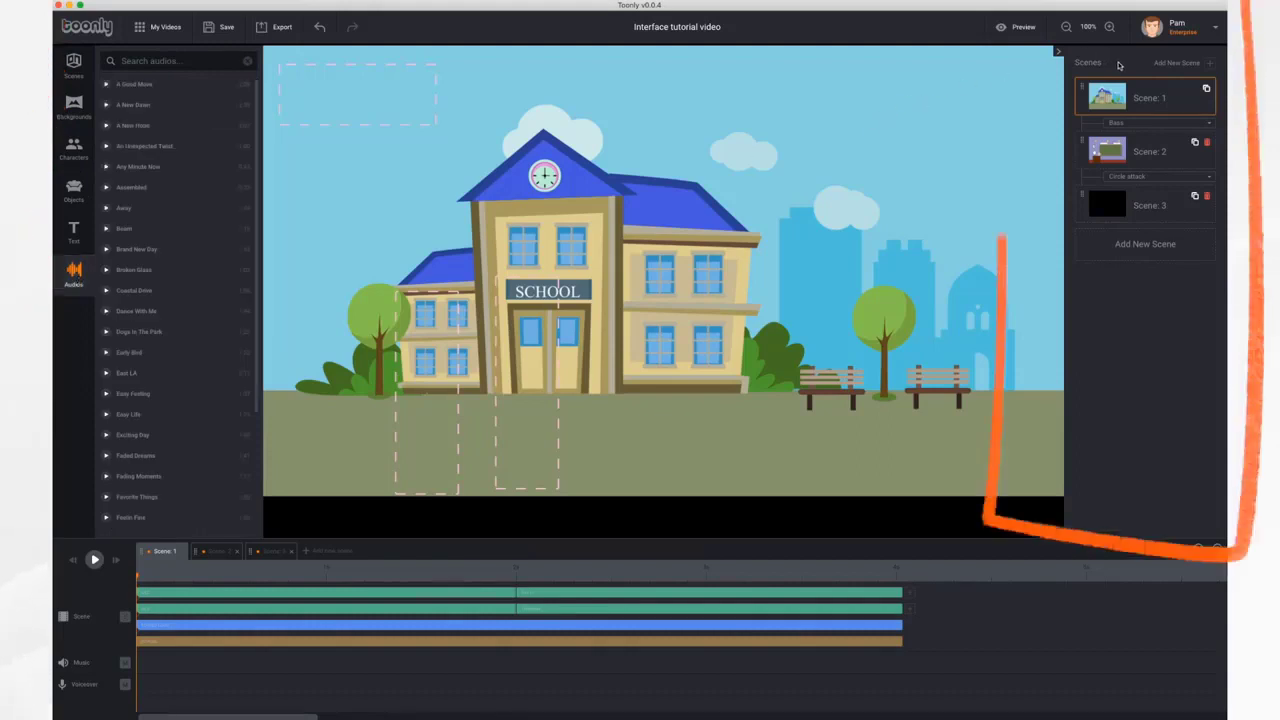
Collapse the scene list to widen the canvas and expand it again, two times.
click(1058, 51)
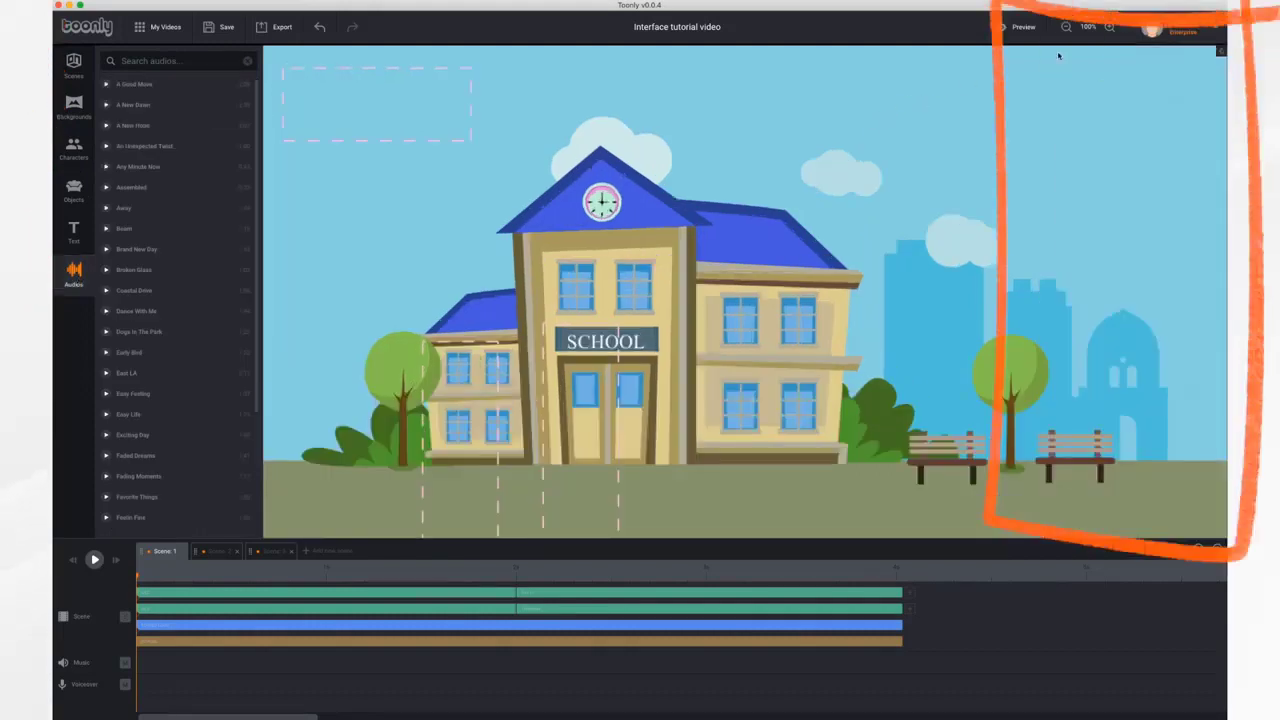
click(1220, 51)
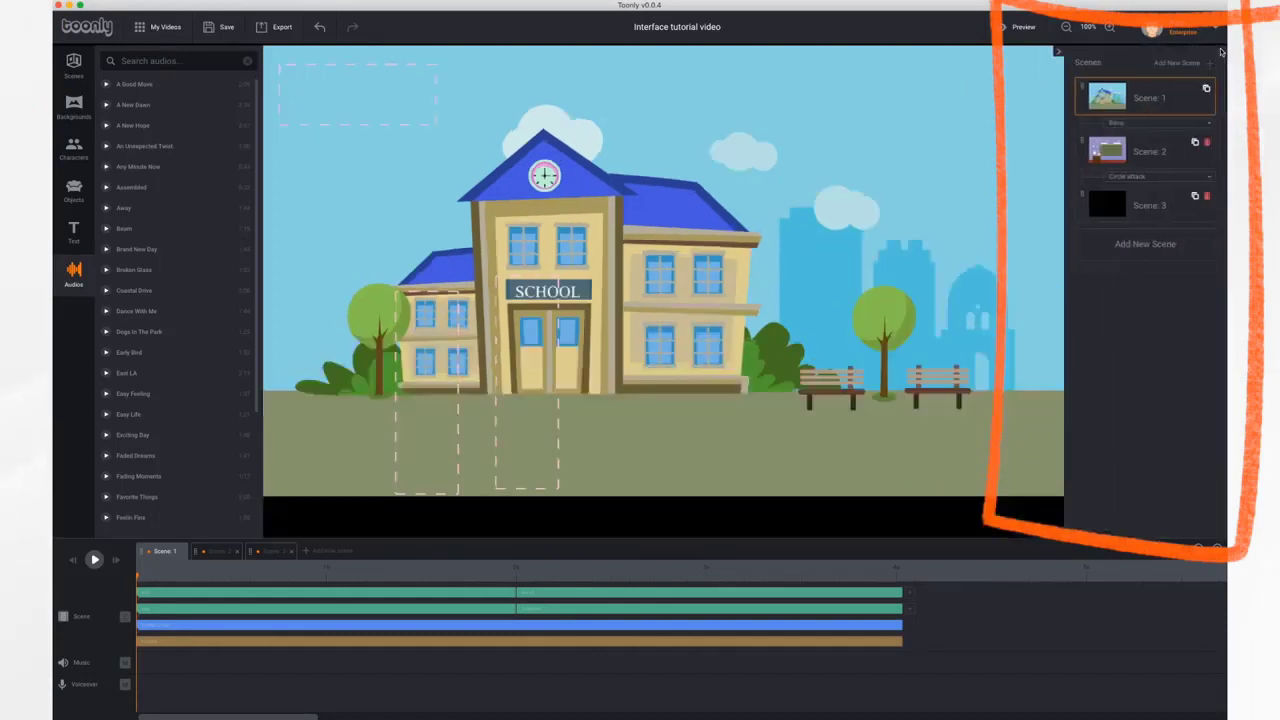
click(1058, 51)
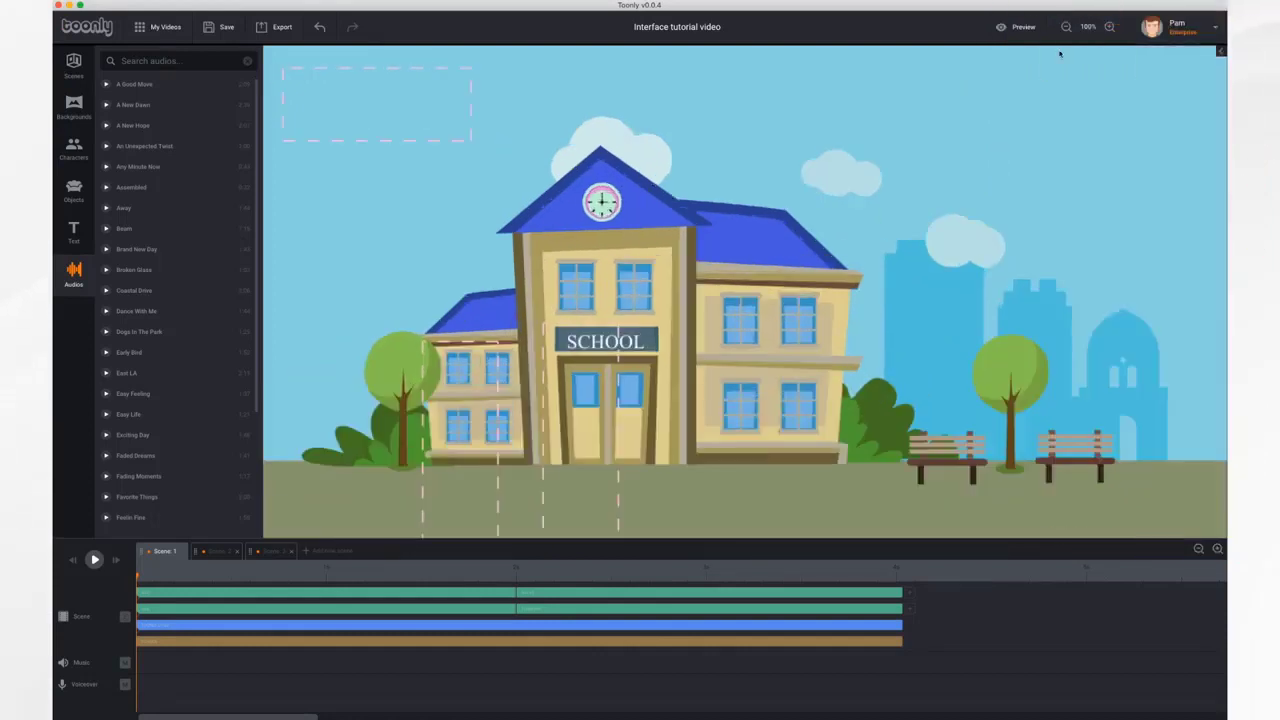
click(1220, 51)
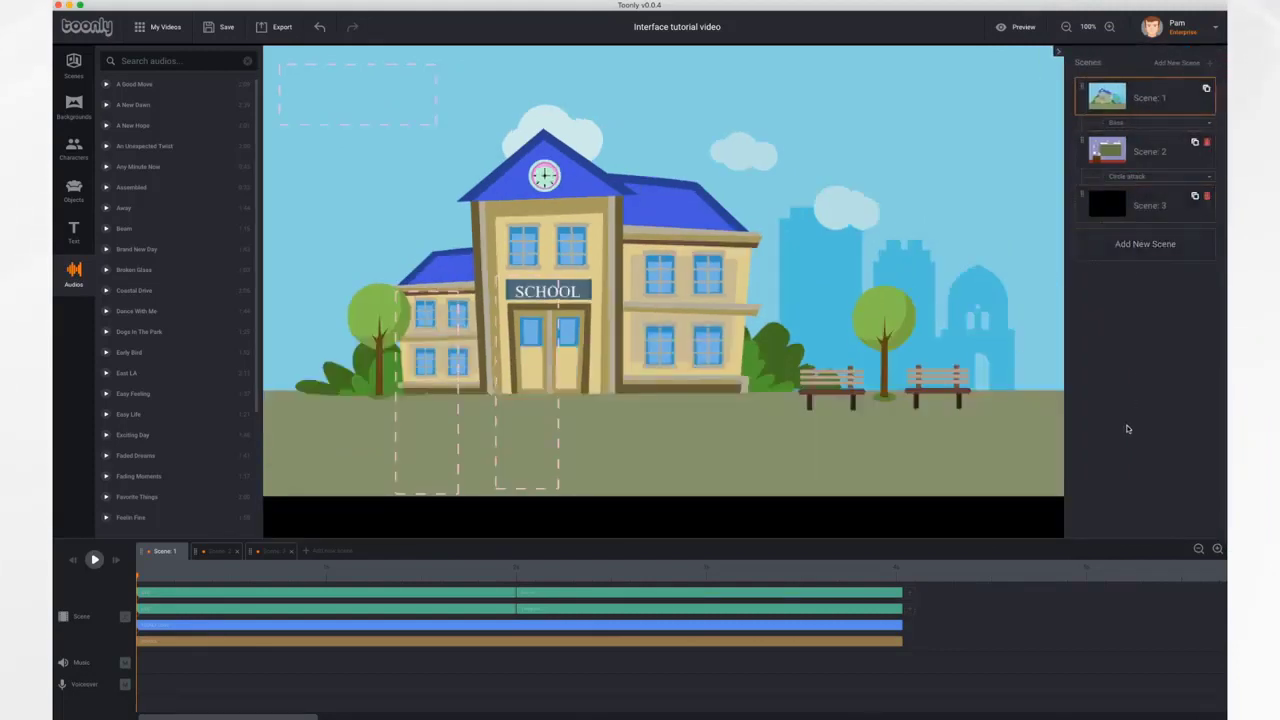
Set the transition after Scene 1 to Arrows right and the one after Scene 2 to Collapsing circles.
click(1175, 124)
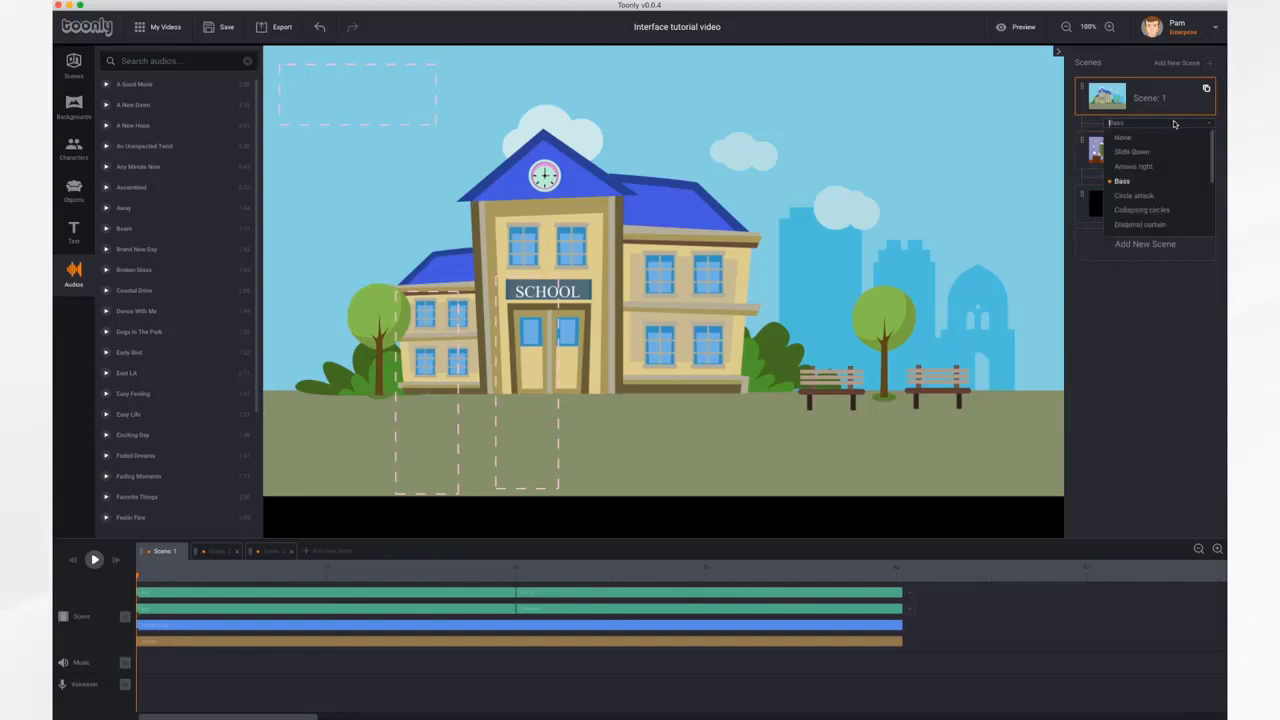
click(1142, 166)
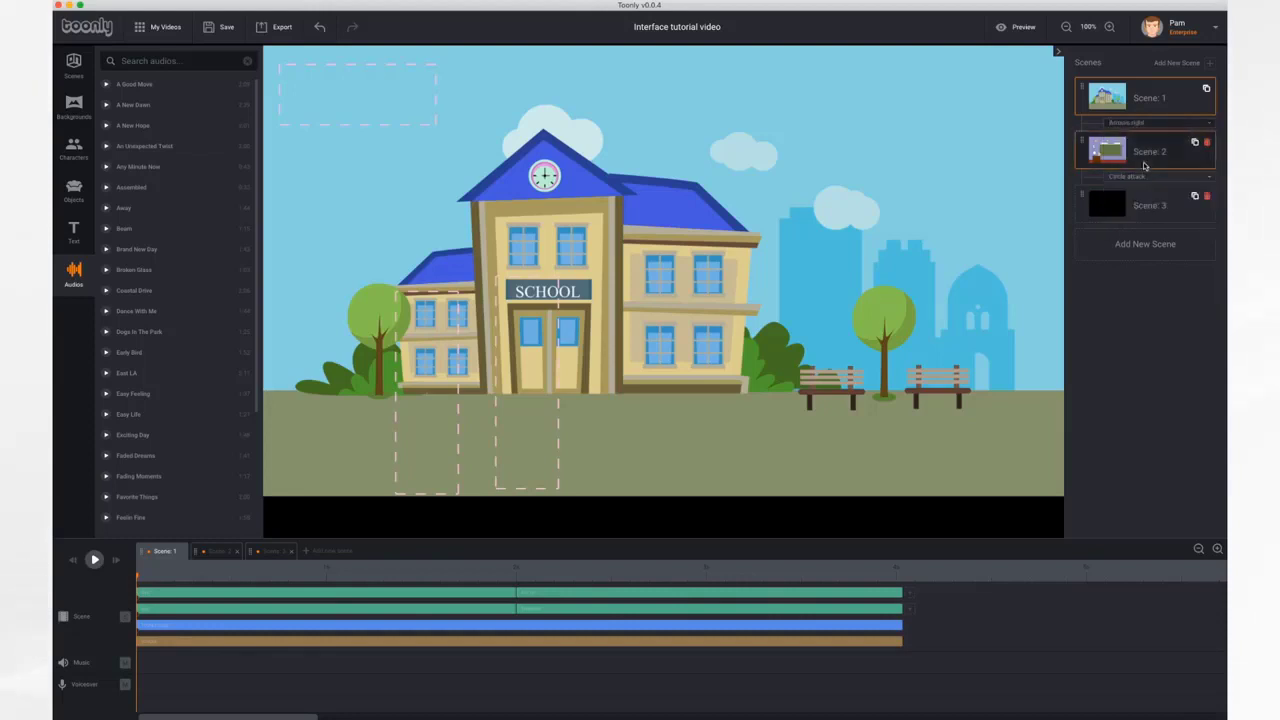
click(1181, 179)
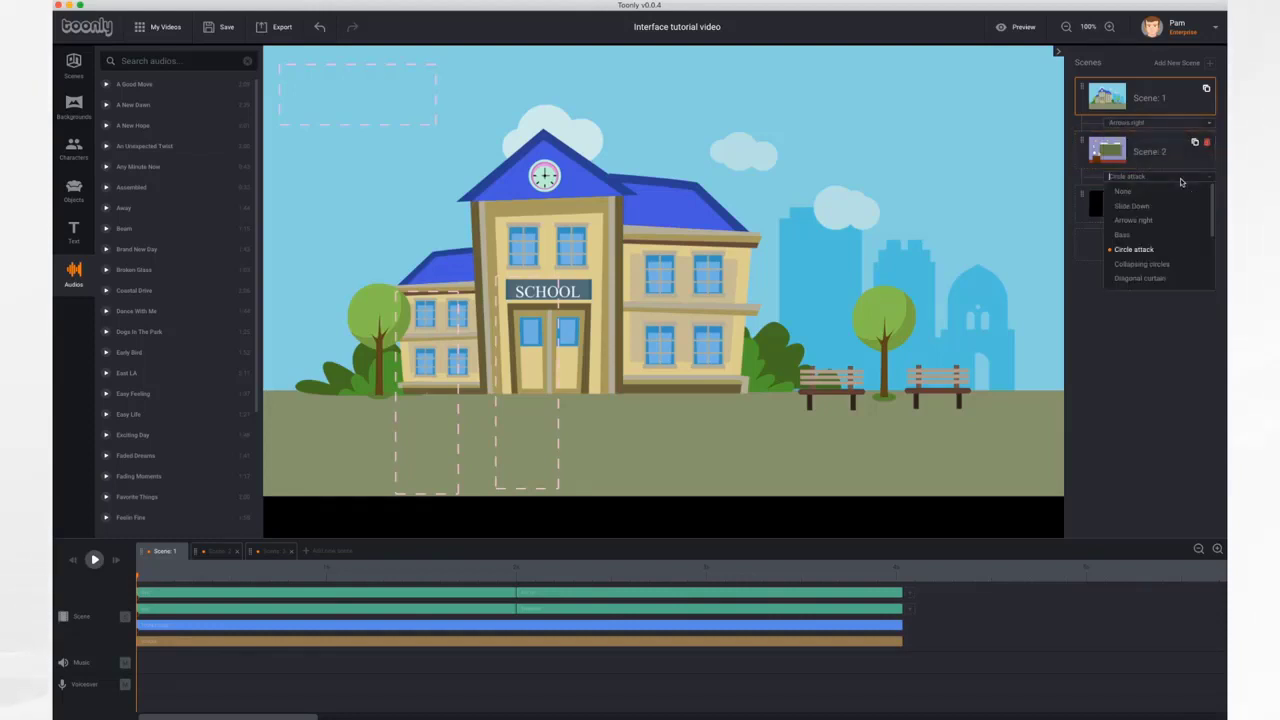
click(1146, 264)
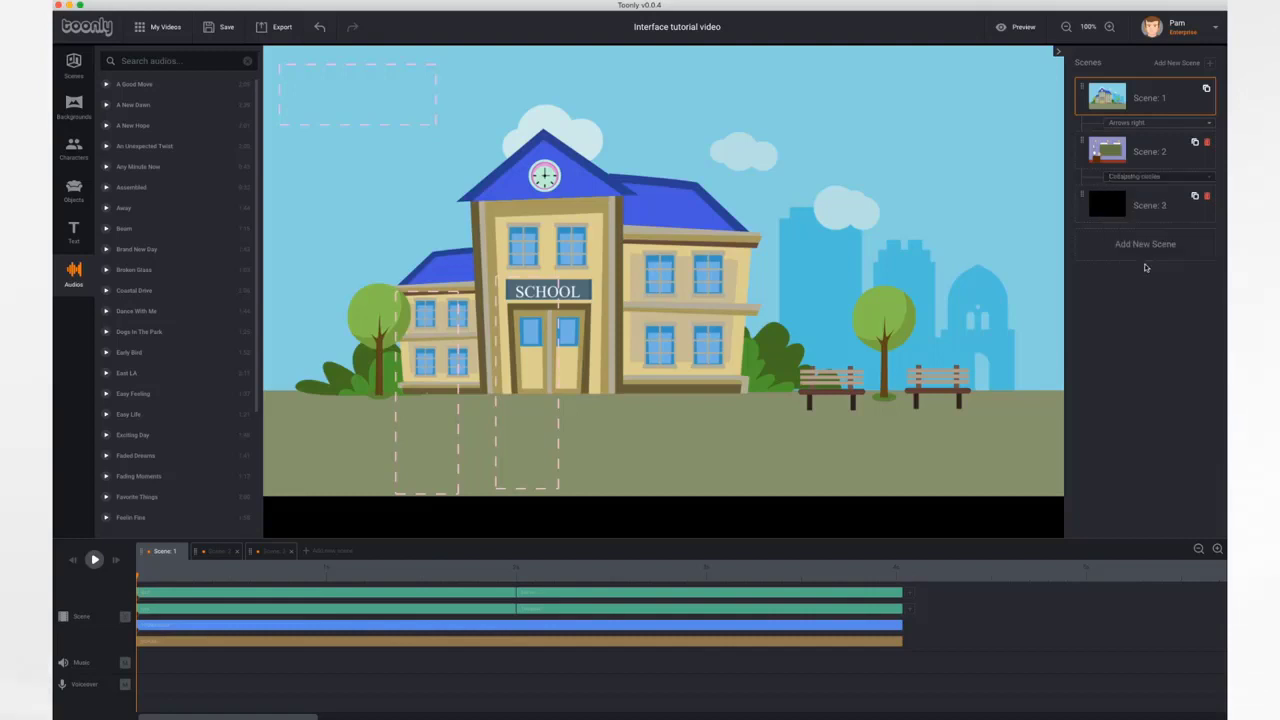
Rename Scene 1 in the scene list as "Opening".
click(1181, 97)
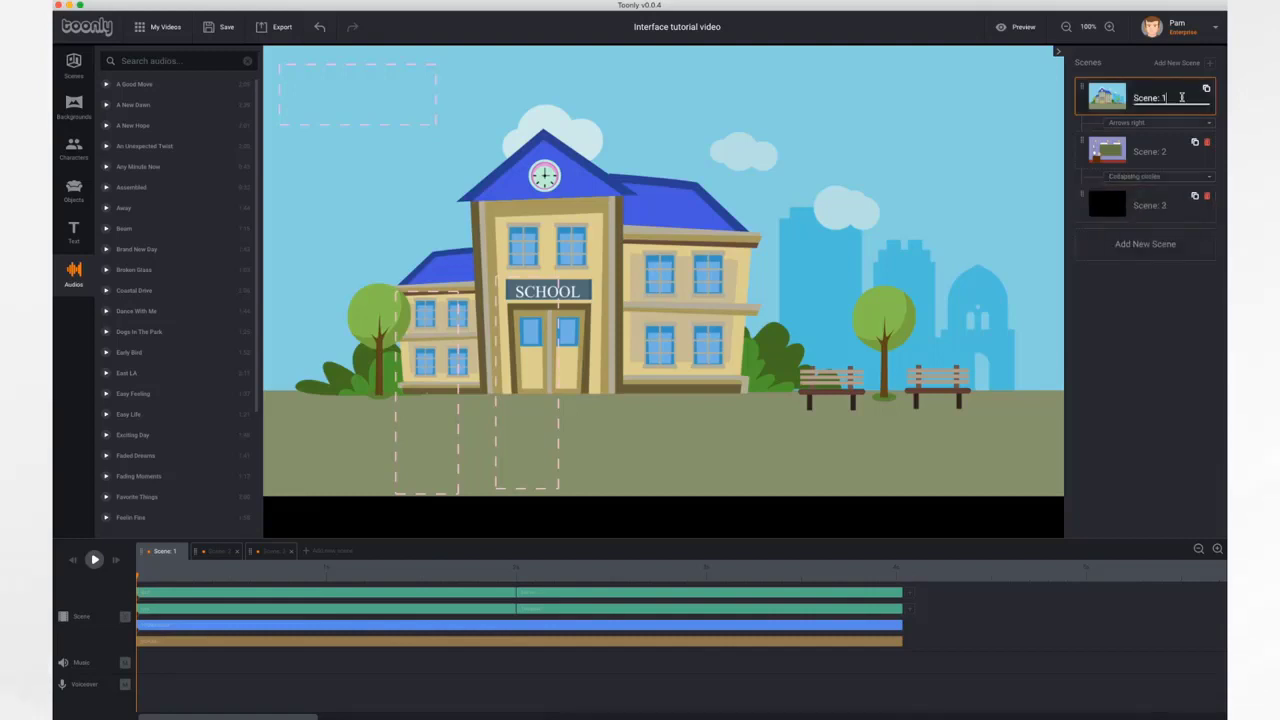
key(BackSpace)
key(BackSpace)
key(BackSpace)
key(BackSpace)
text(O)
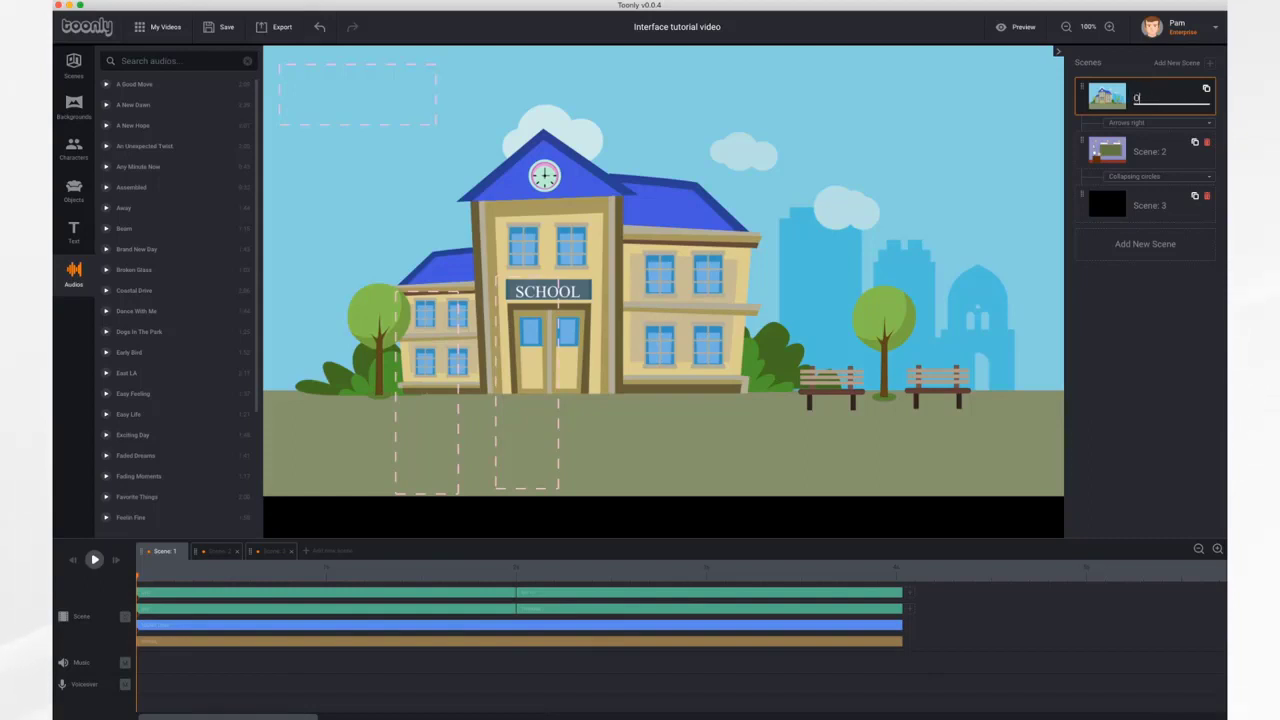
text(pening)
Rename Scene 2 in the scene list as "Classroom".
click(1163, 152)
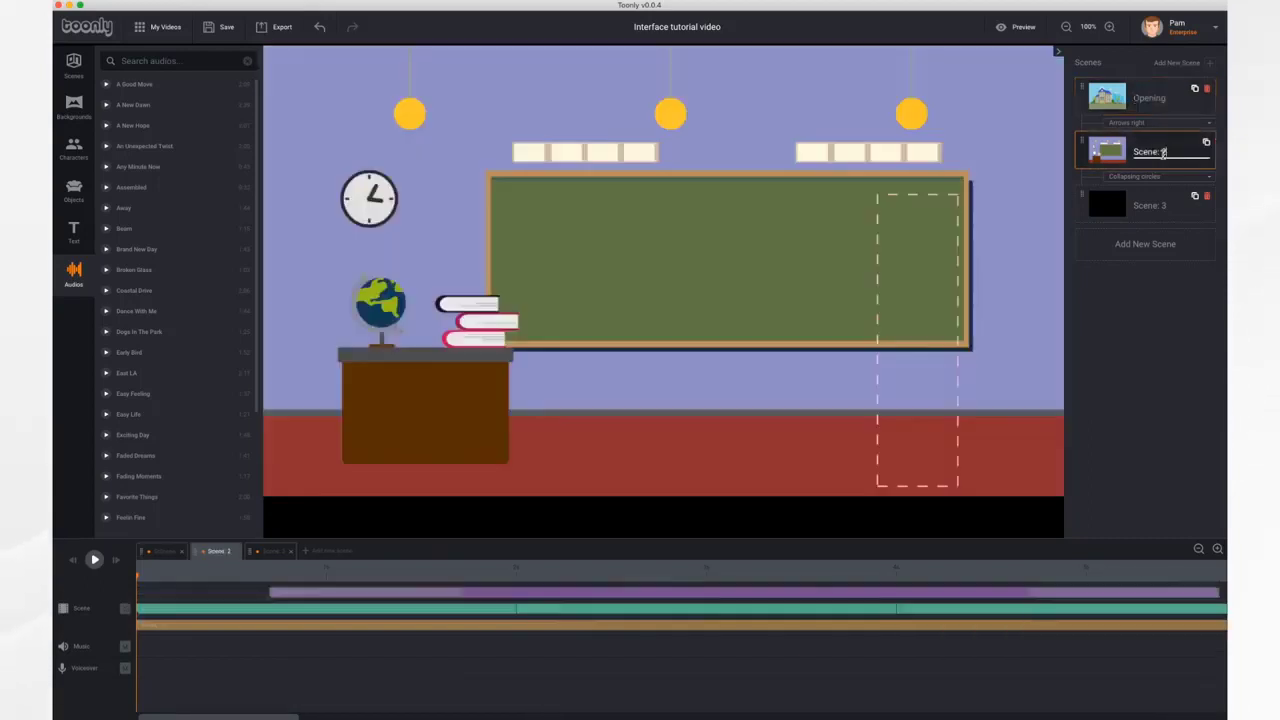
key(BackSpace)
key(BackSpace)
text(Classroom)
Rename Scene 3 in the scene list as "Closing".
click(1165, 205)
key(BackSpace)
key(BackSpace)
key(BackSpace)
key(BackSpace)
key(BackSpace)
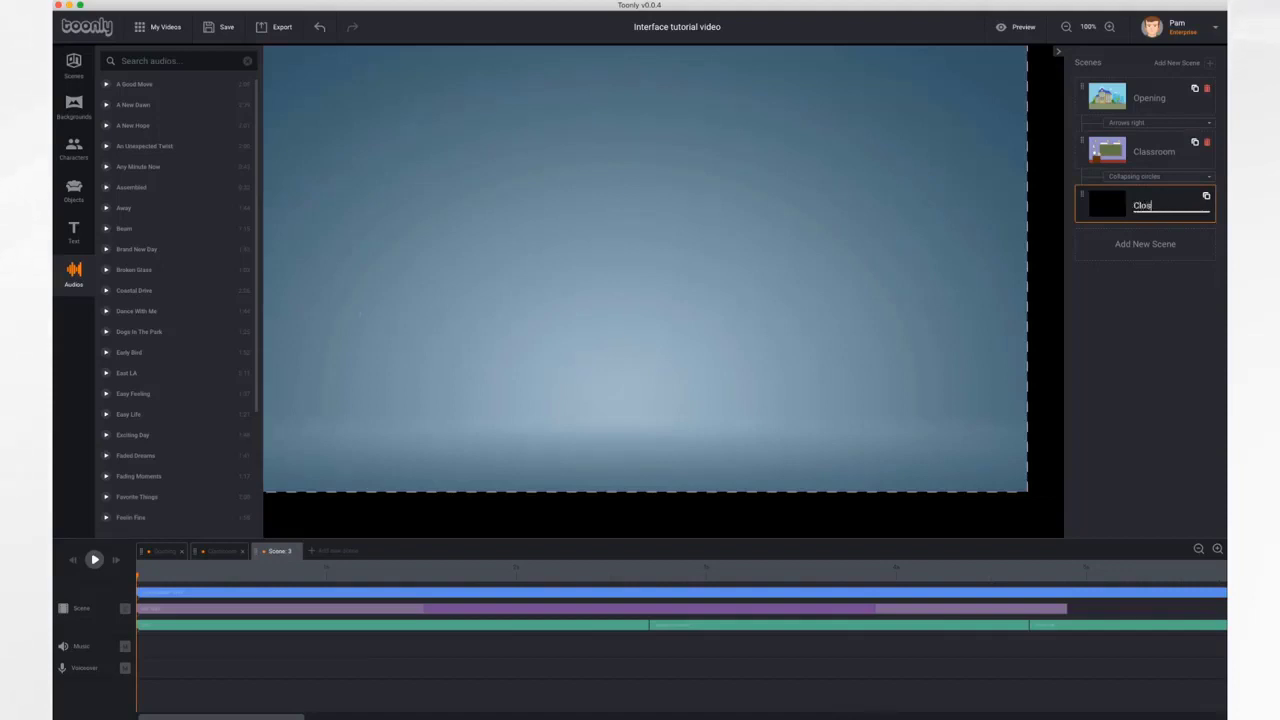
text(Closing)
key(Return)
Duplicate the Closing scene and delete the resulting copy.
click(1206, 197)
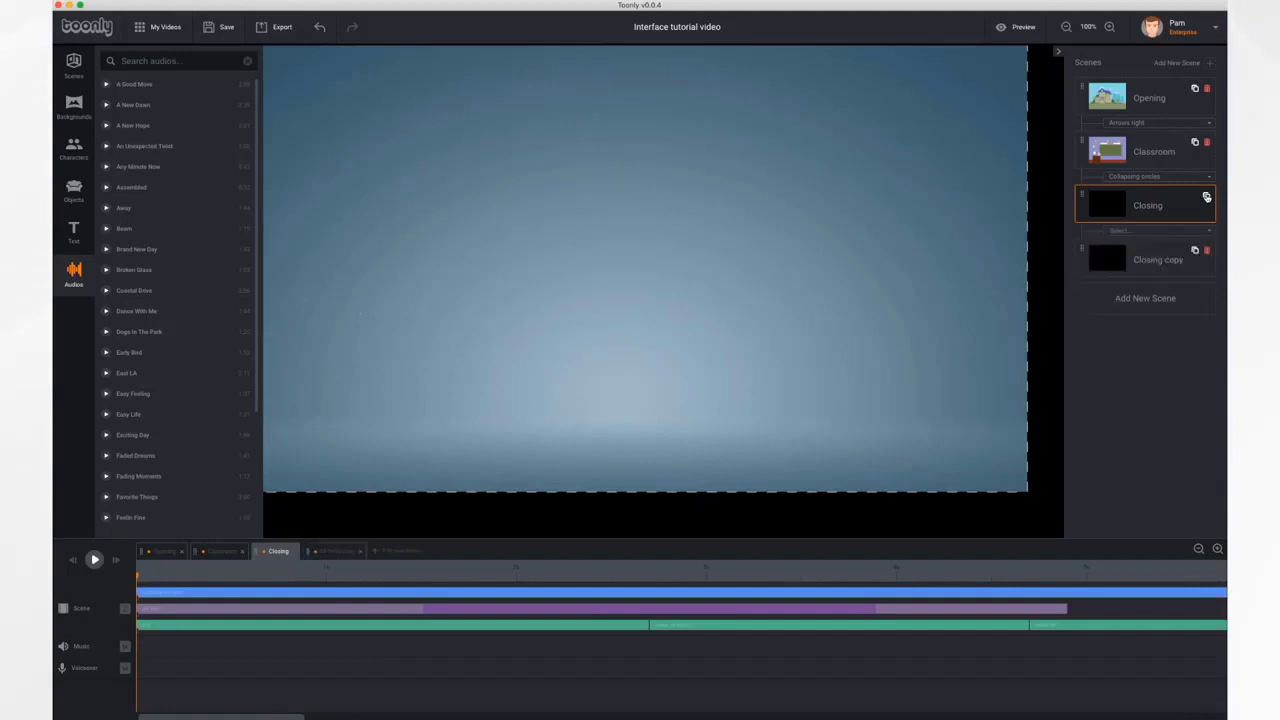
click(1207, 252)
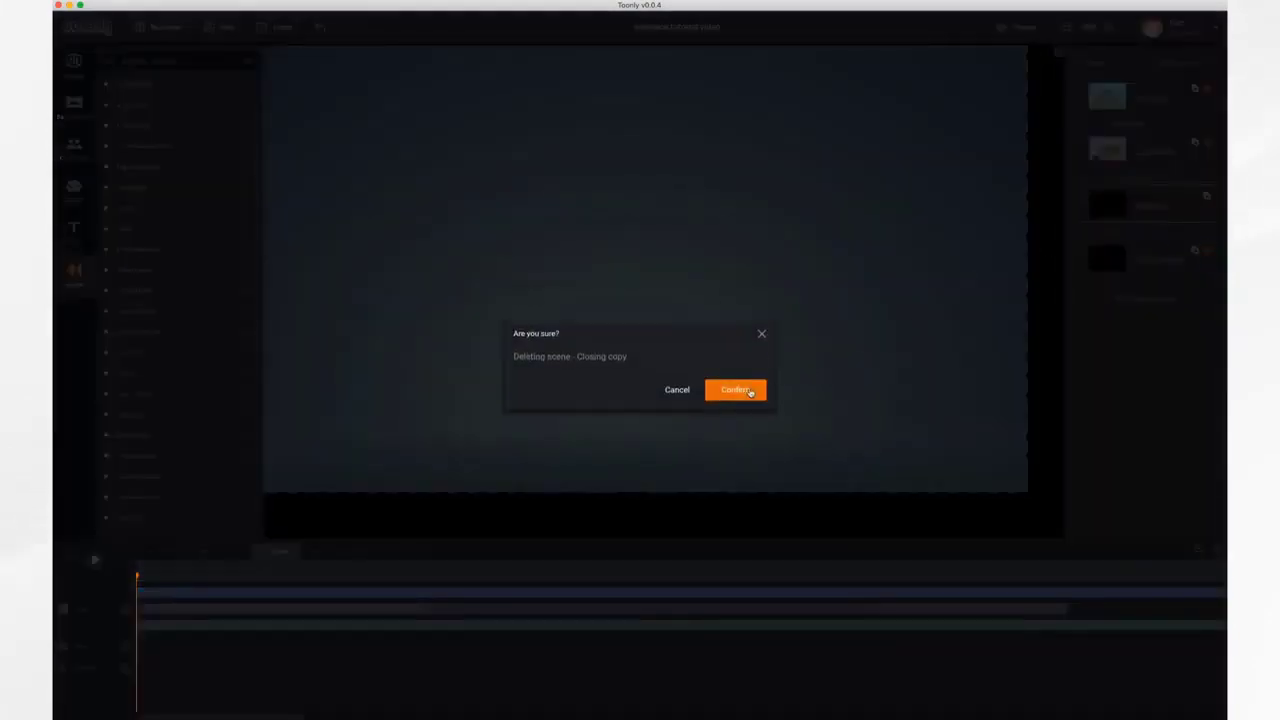
click(750, 392)
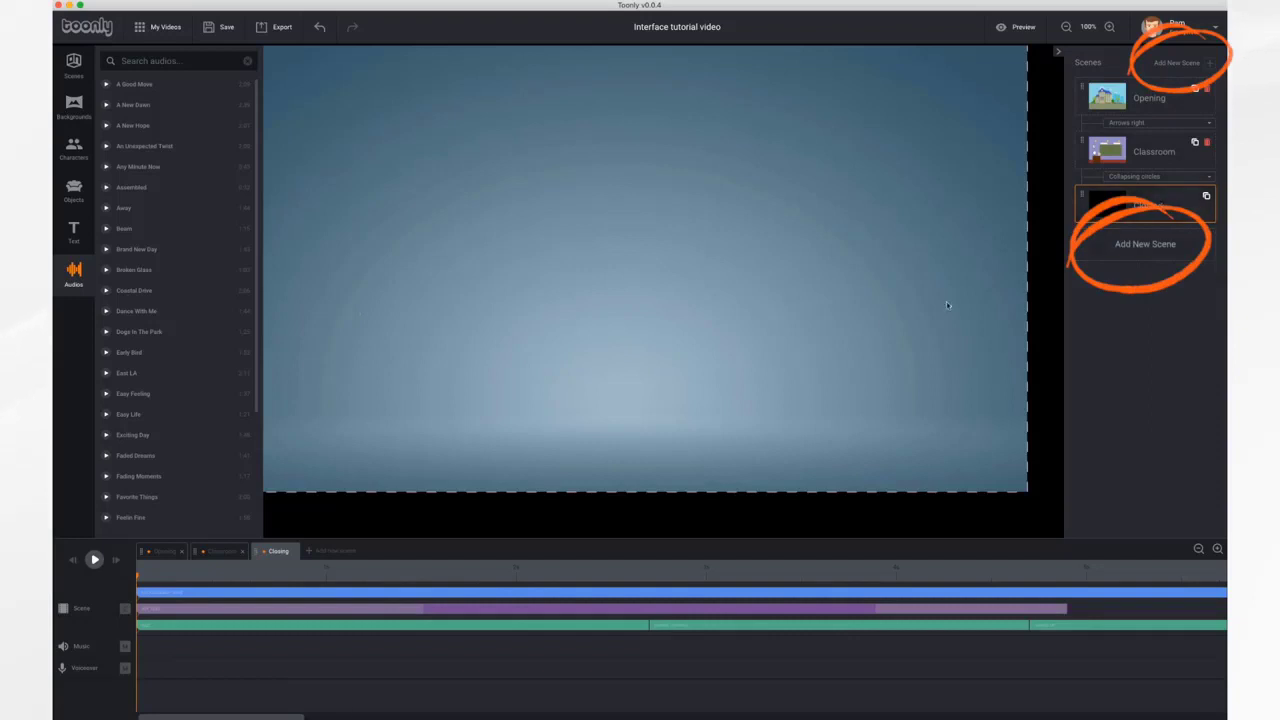
Add a new scene at the end and reorder the first three as Closing, Classroom, Opening.
click(322, 552)
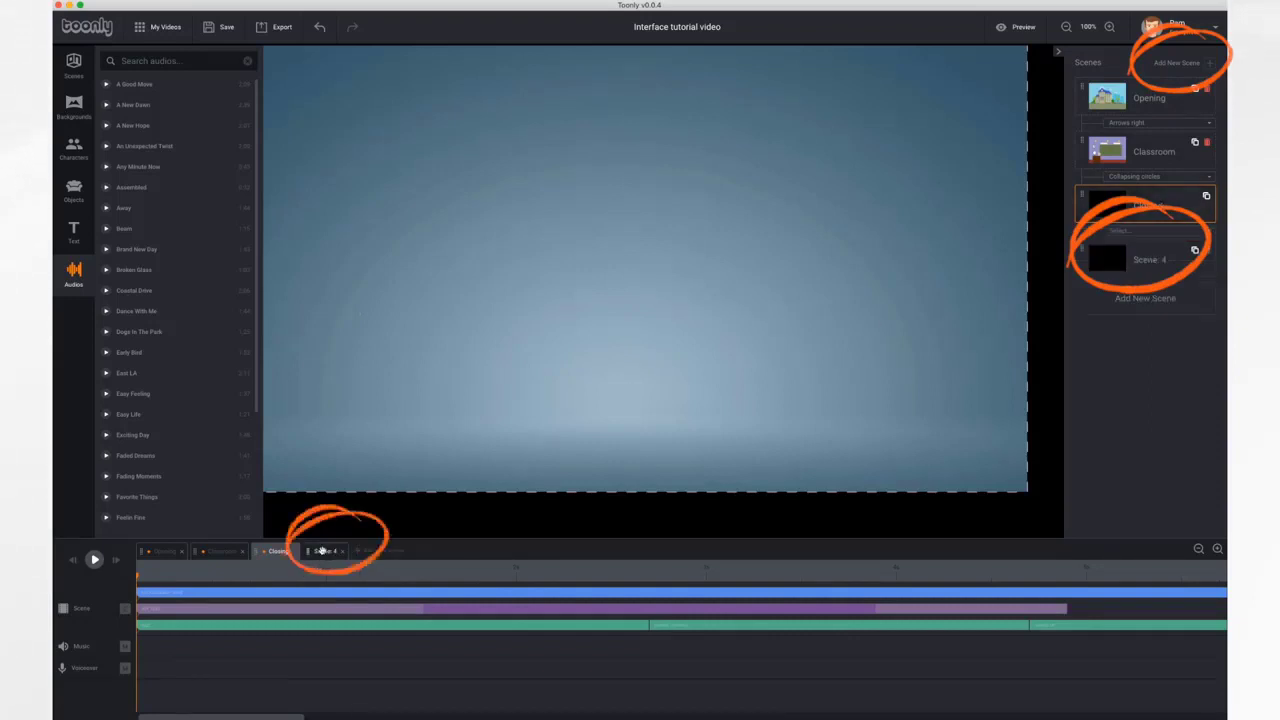
drag(1087, 195, 1086, 148)
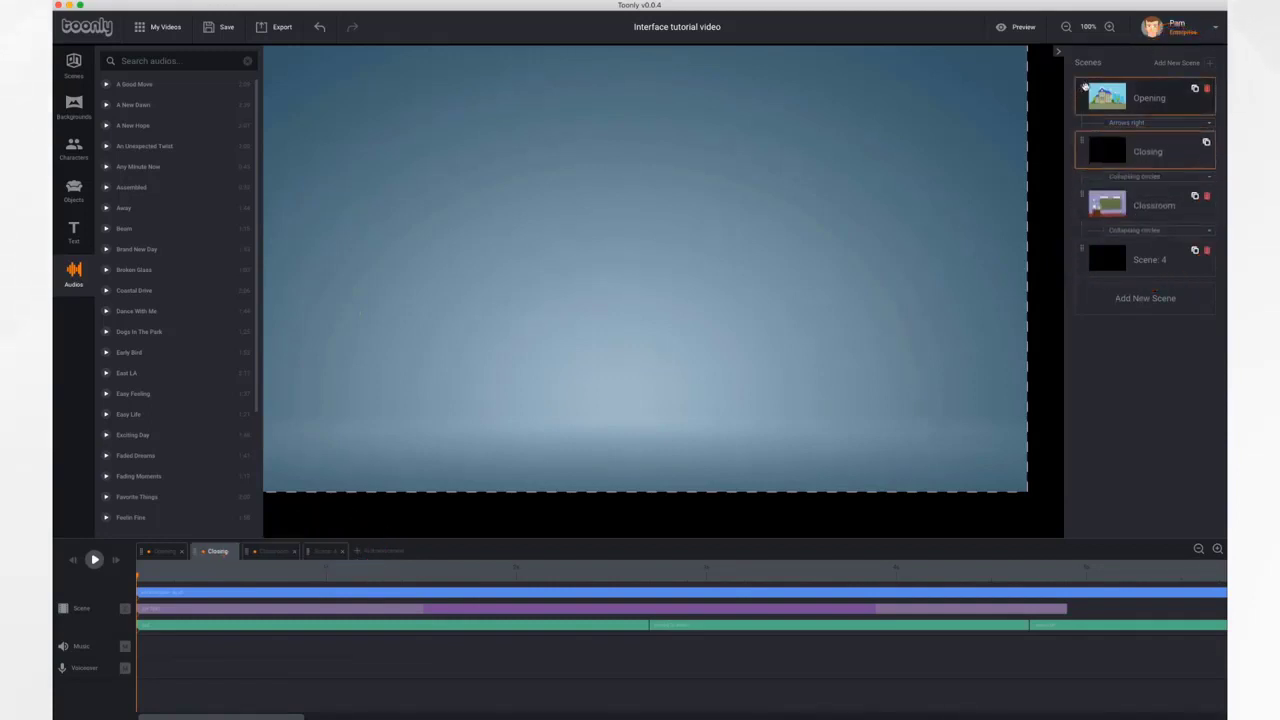
drag(1084, 87, 1083, 140)
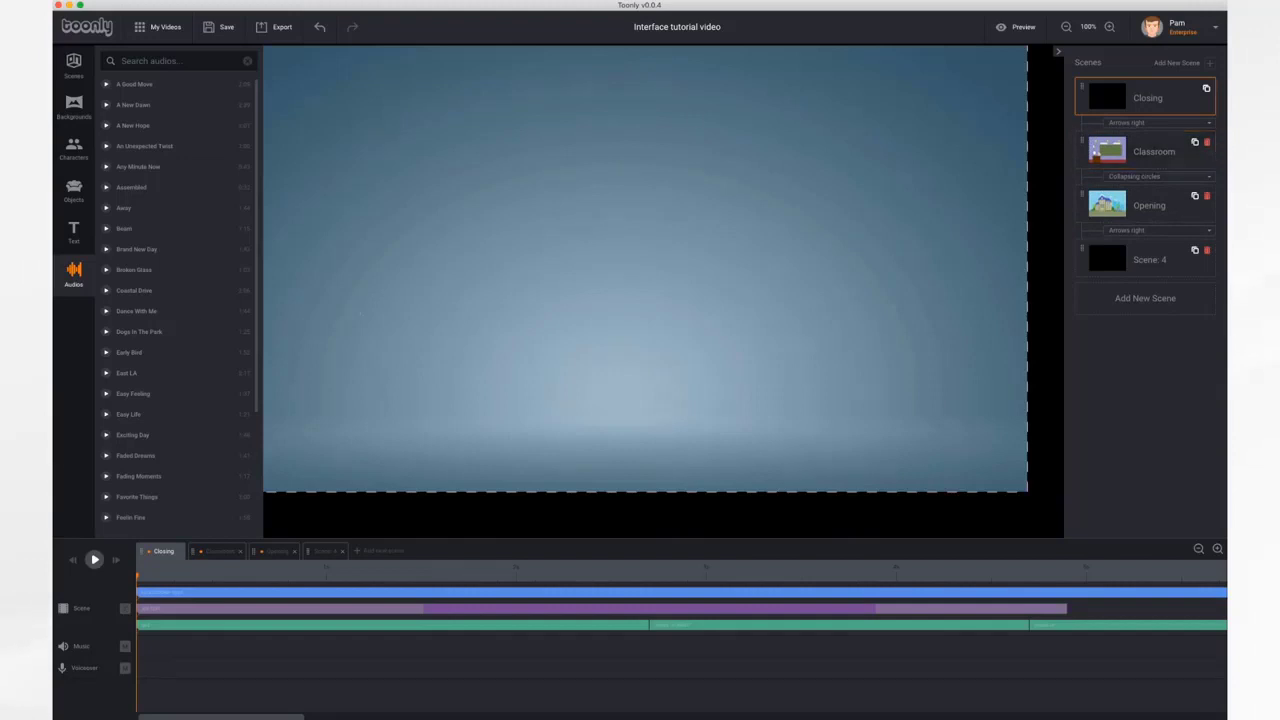
Put the scenes back in the order Opening, Classroom, Closing and delete the empty Scene 4.
click(218, 552)
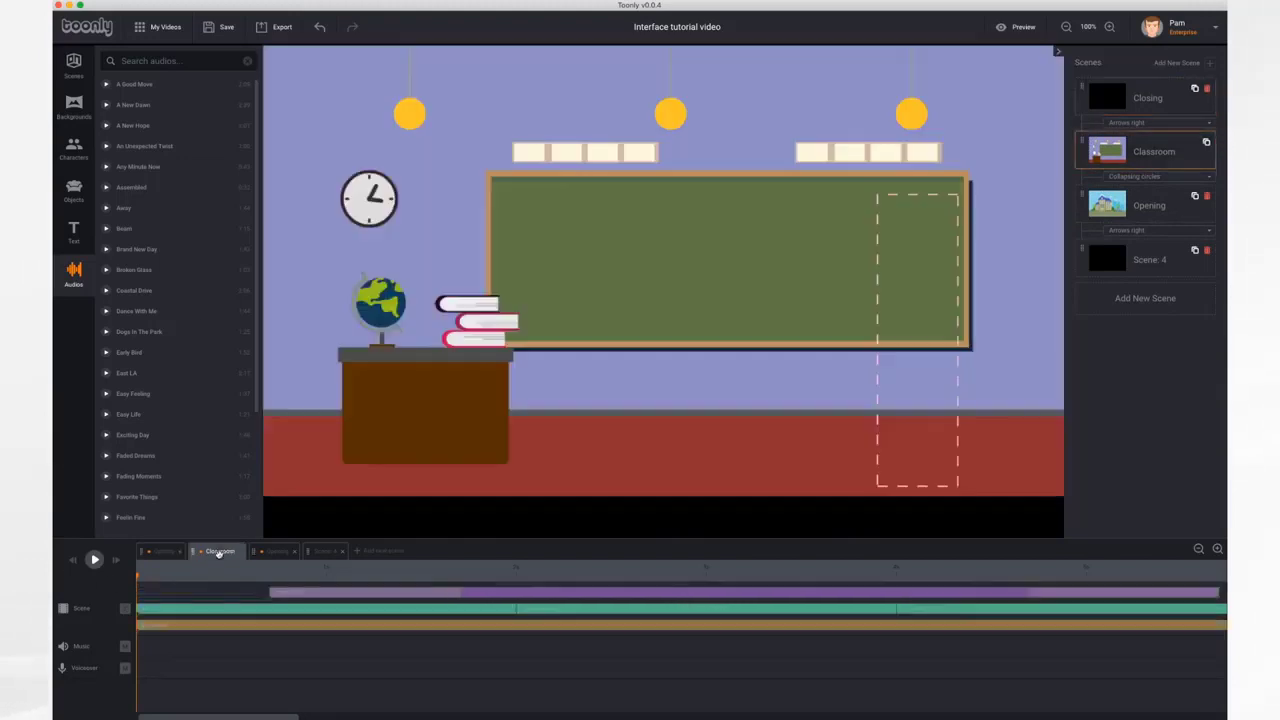
click(278, 552)
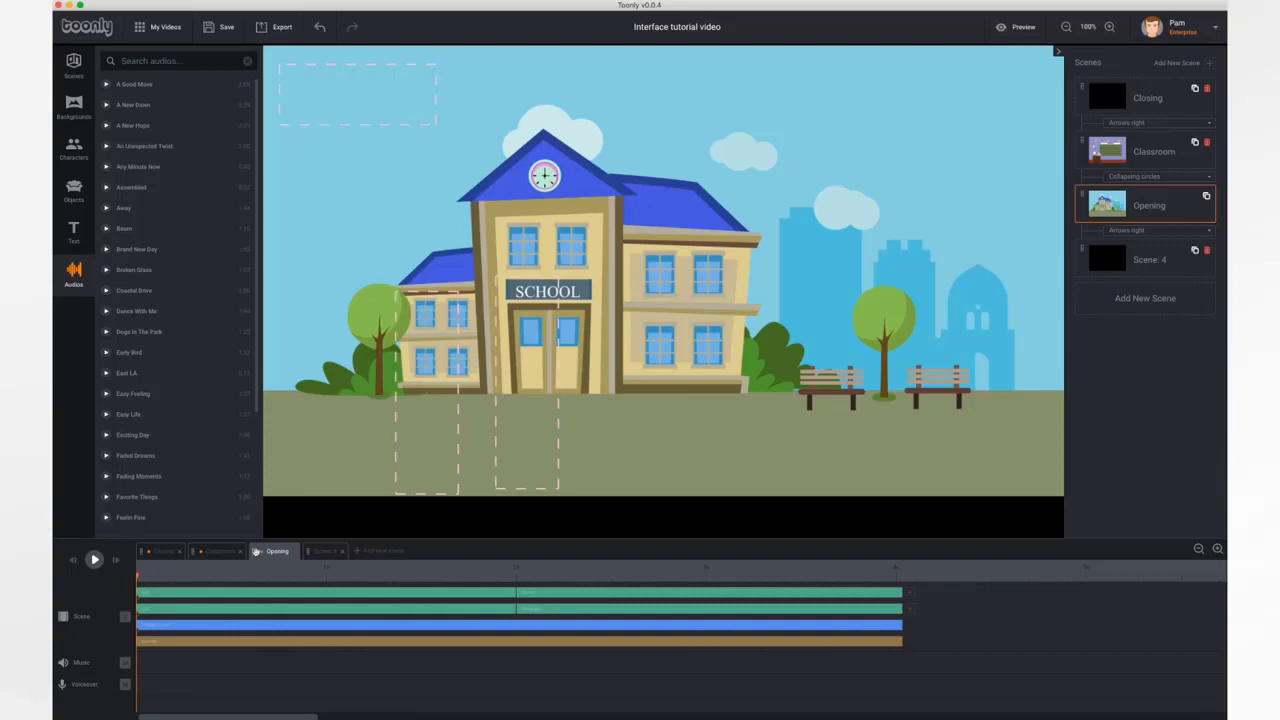
mouse_move(256, 551)
mouse_down()
mouse_move(150, 552)
mouse_move(264, 556)
mouse_up()
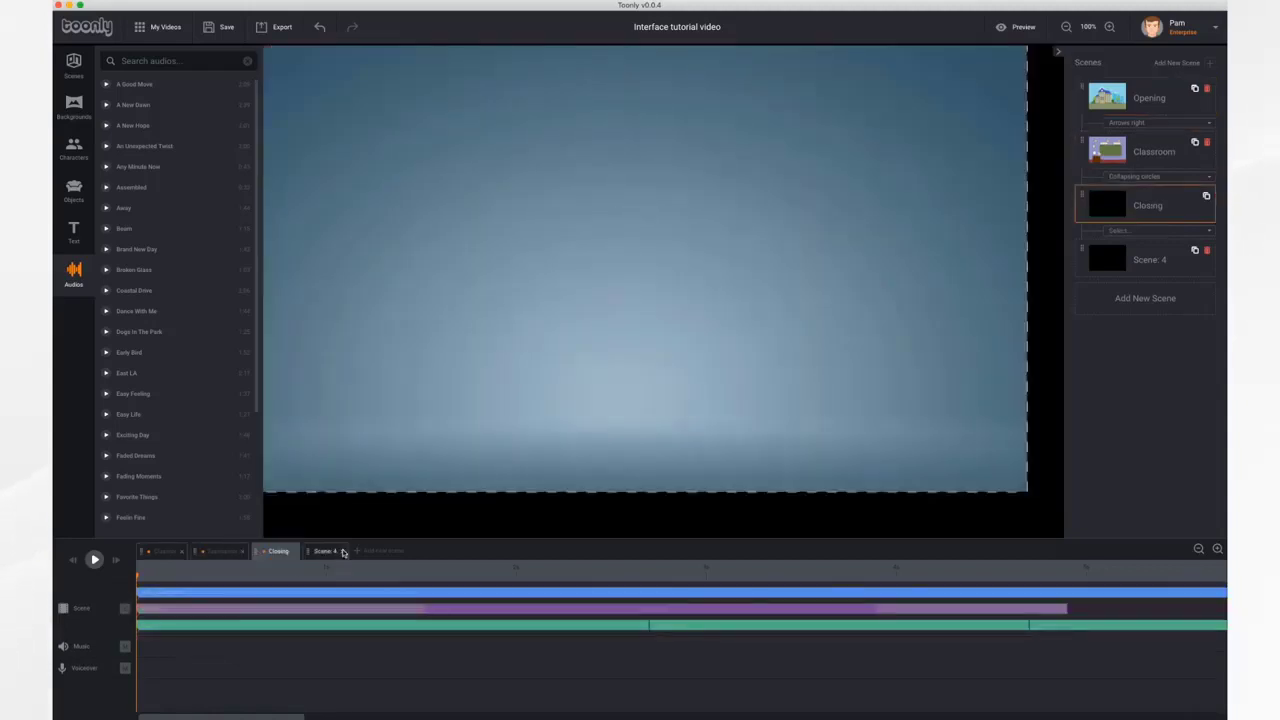
click(342, 551)
click(737, 386)
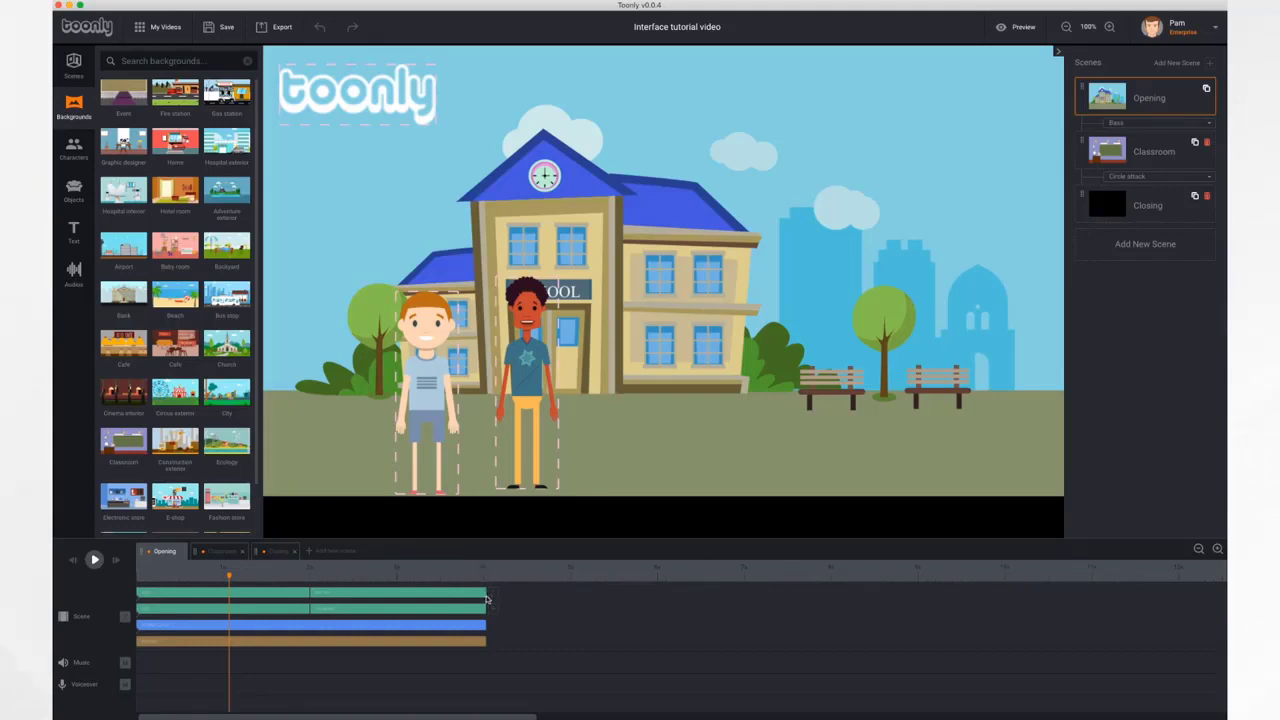
View the timelines of the Classroom and Closing scenes.
click(220, 552)
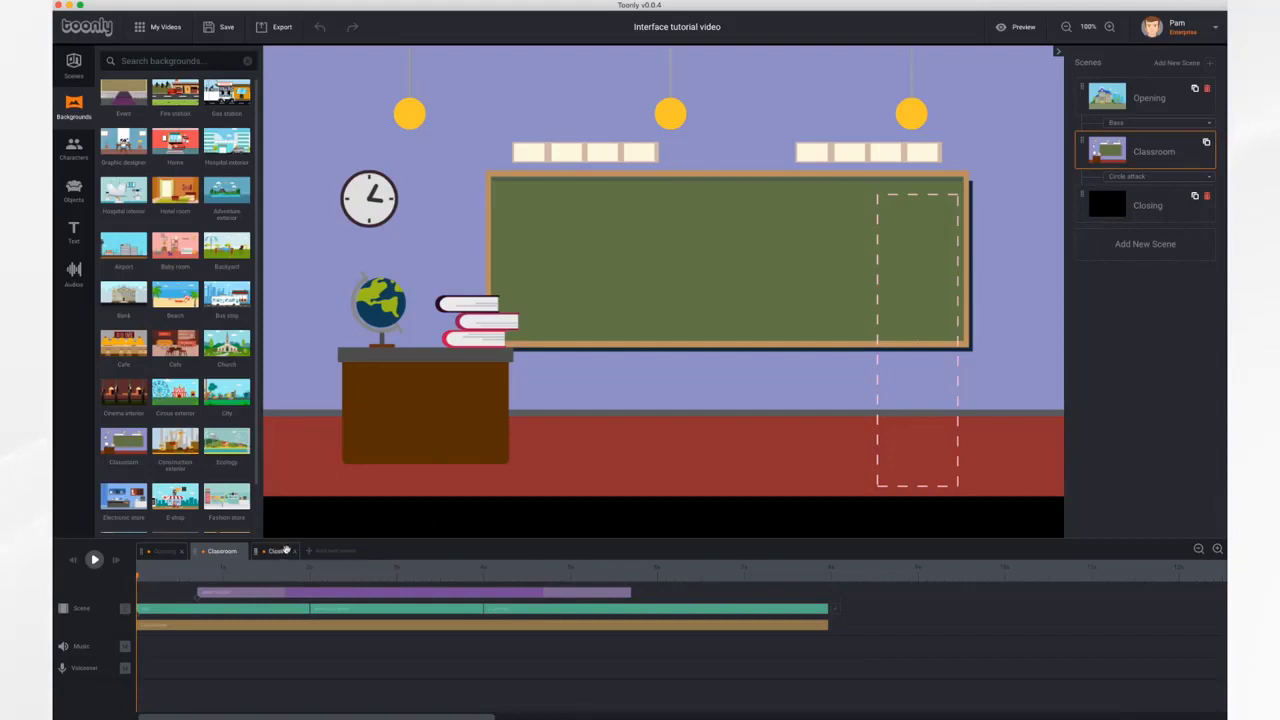
click(277, 551)
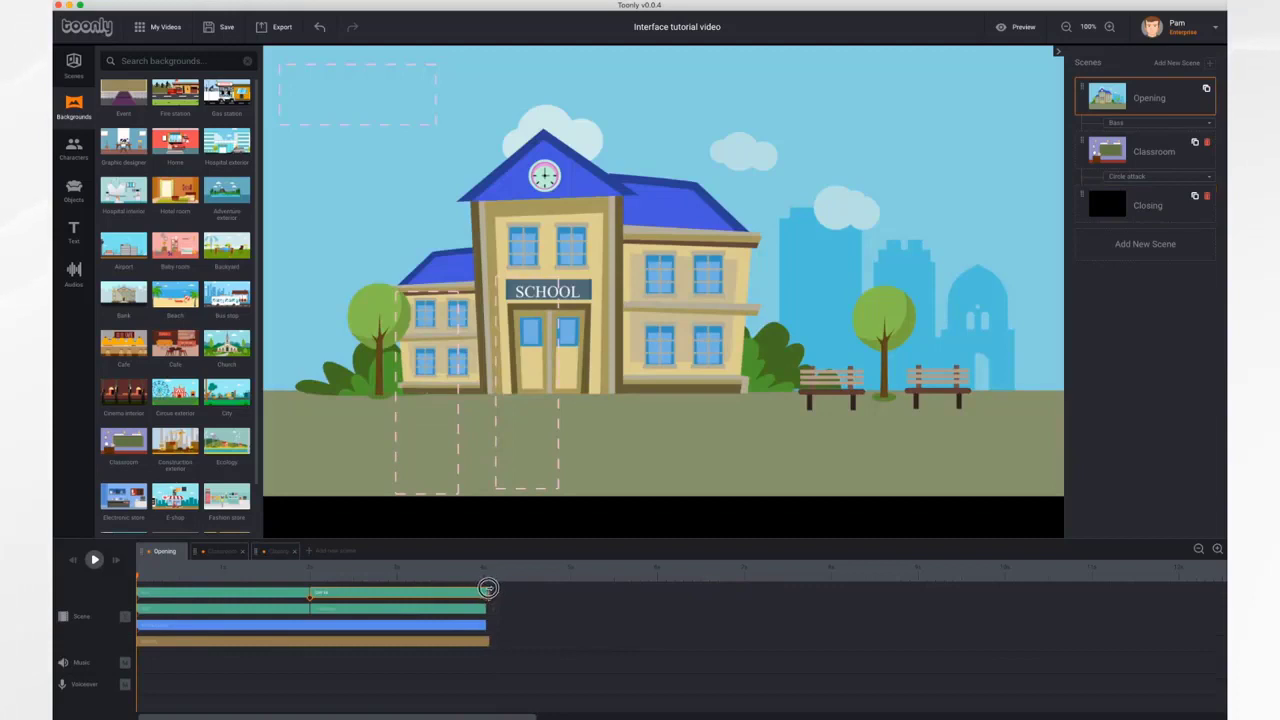
In the Opening scene, extend the topmost track's second clip to about 5 seconds and trim it back to about 4 seconds.
drag(488, 588, 577, 598)
drag(573, 597, 568, 596)
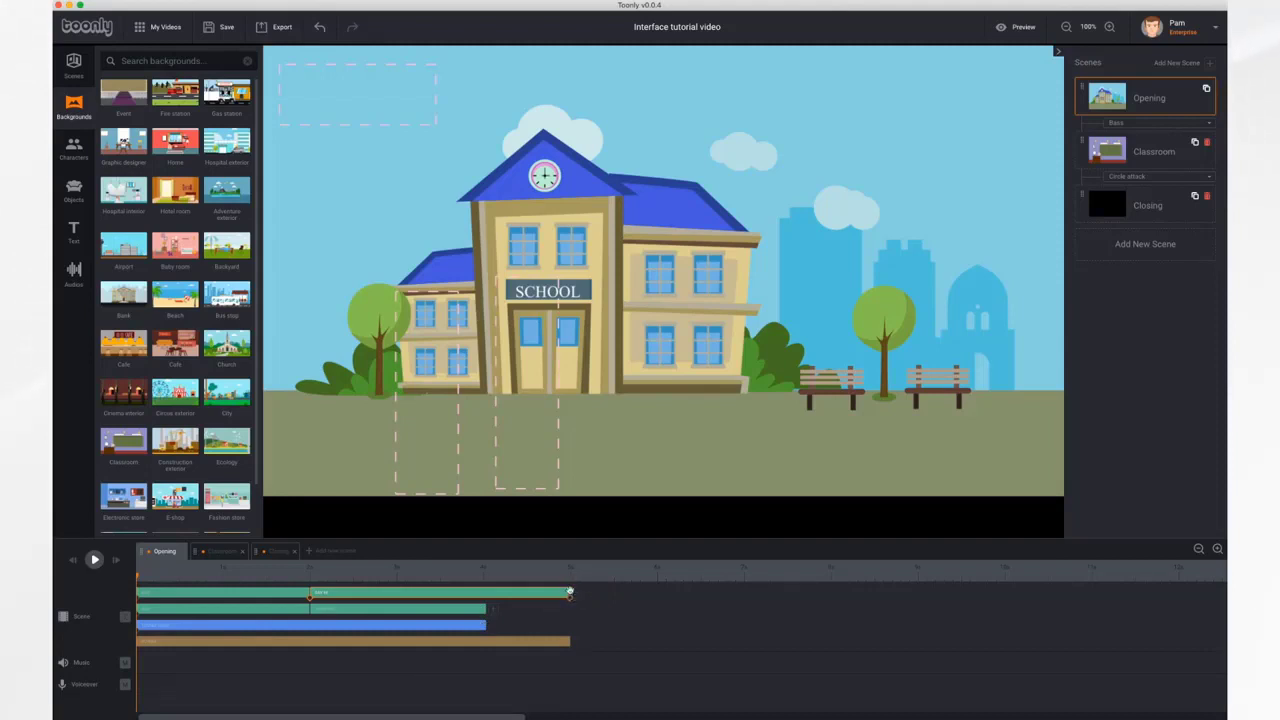
click(561, 592)
drag(569, 593, 460, 608)
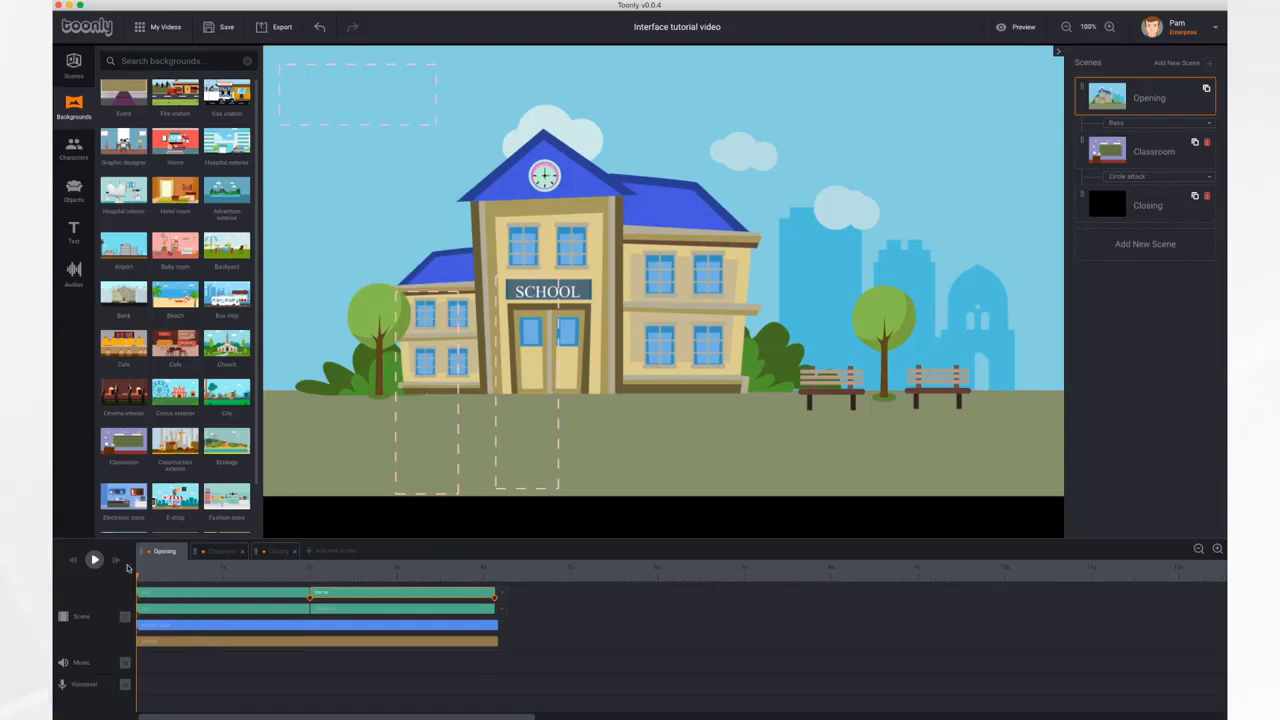
Play part of the Opening scene and select the boy in the light blue shirt on the canvas.
click(95, 560)
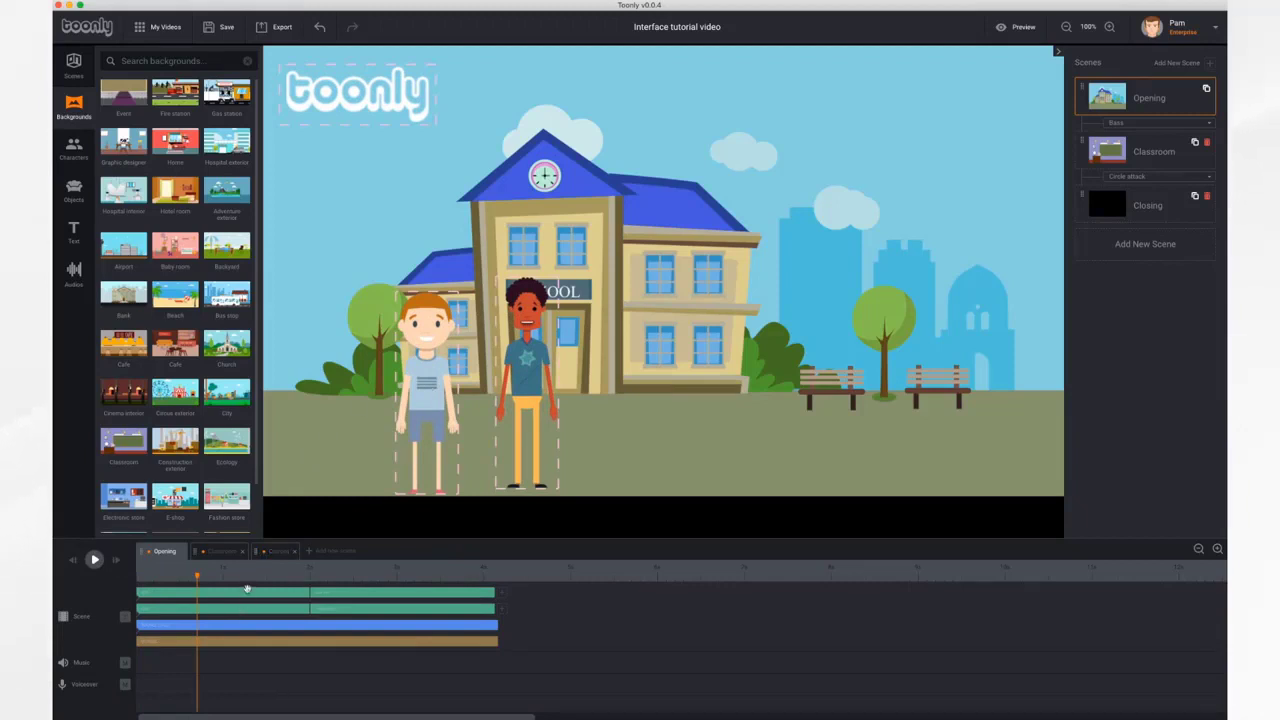
click(422, 357)
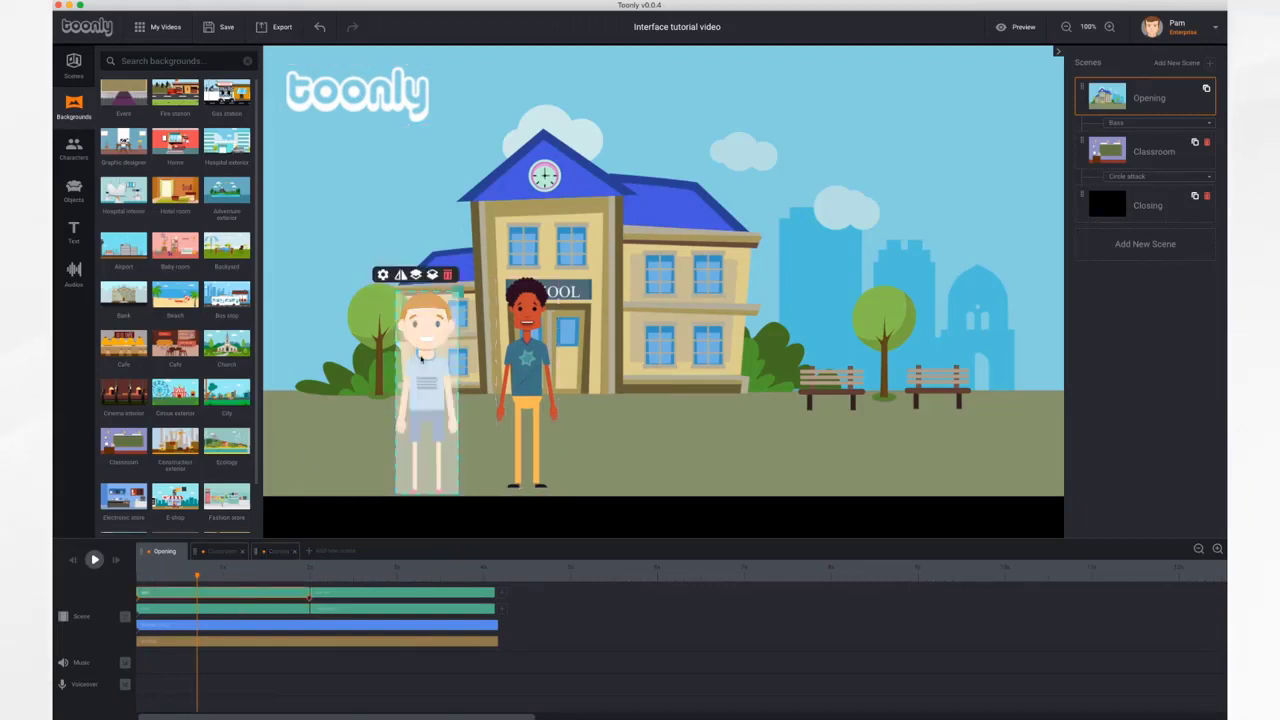
Select the boy in the dark shirt, the toonly logo, and each boy's second clip to match timeline clips with canvas objects.
click(520, 354)
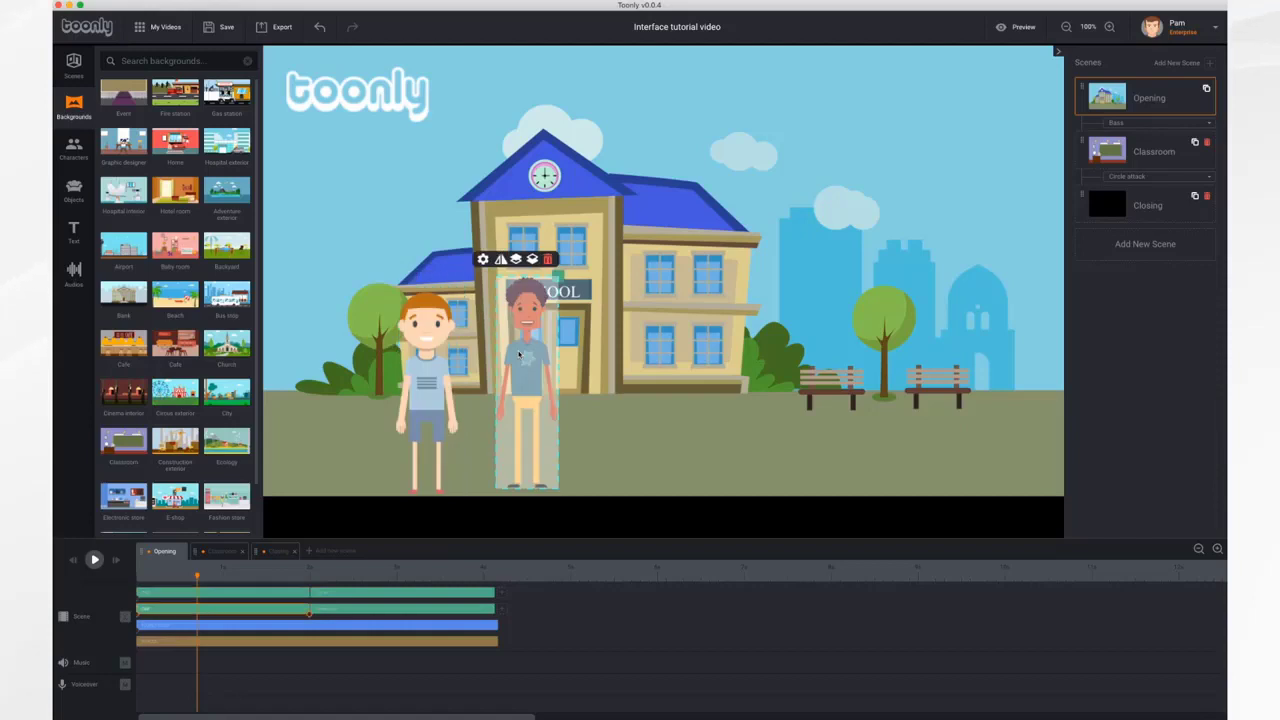
click(233, 627)
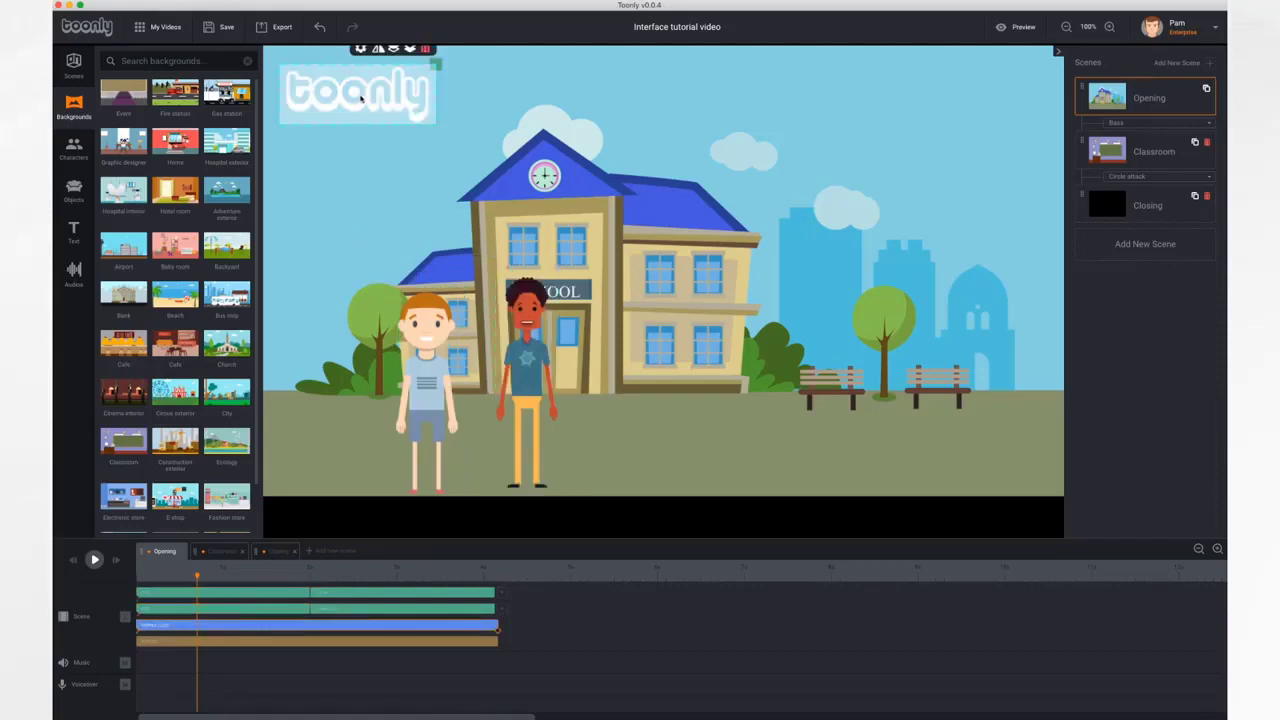
click(330, 610)
click(333, 592)
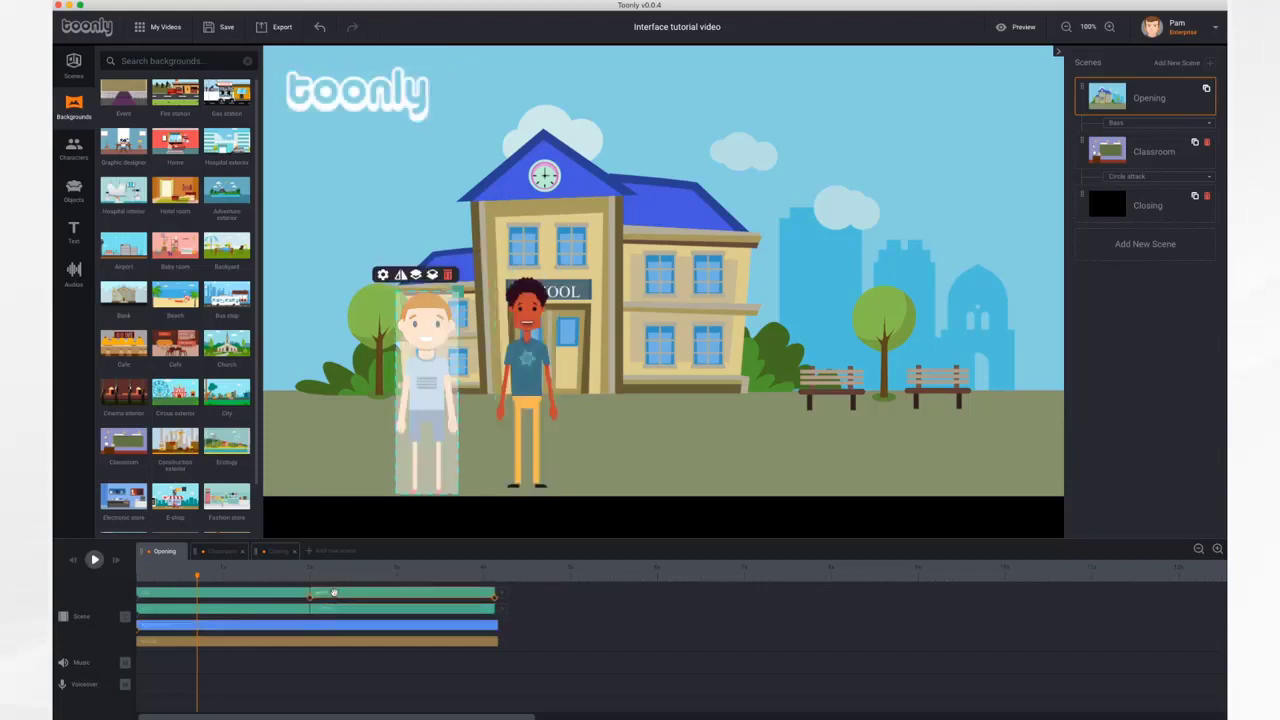
Zoom the Opening scene's timeline out and in to view its clips at different scales.
click(1198, 549)
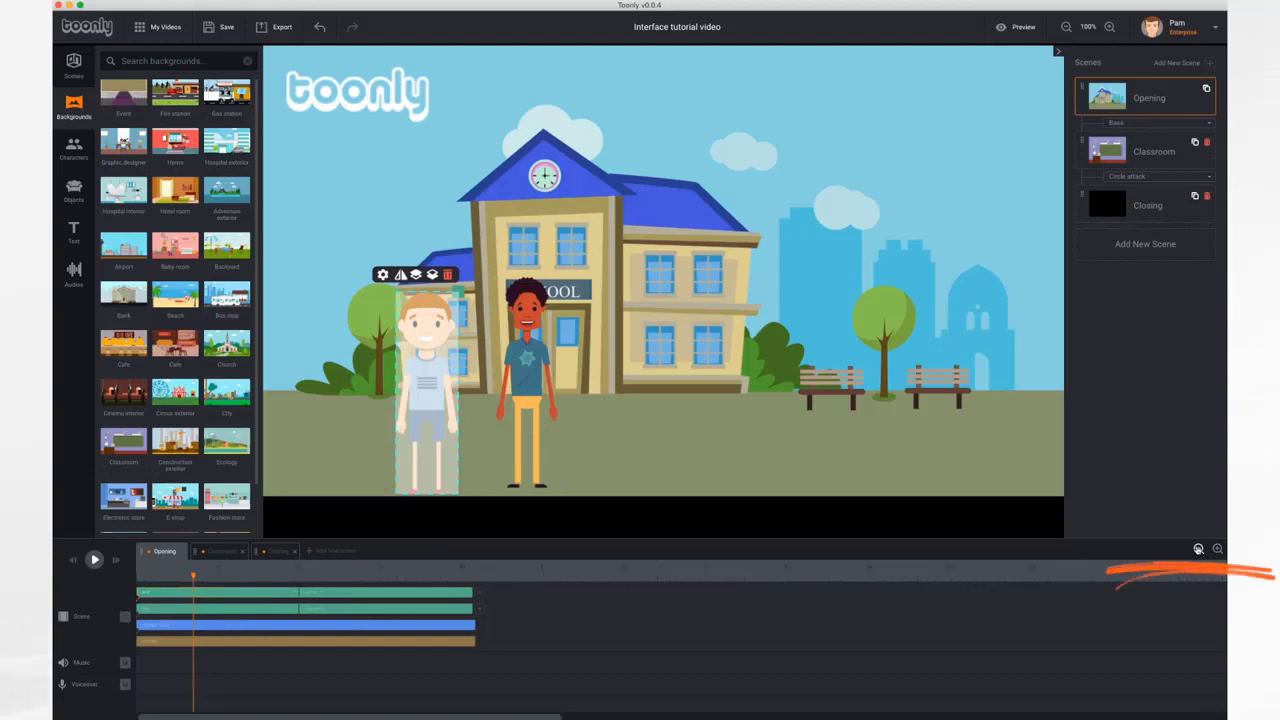
click(1198, 549)
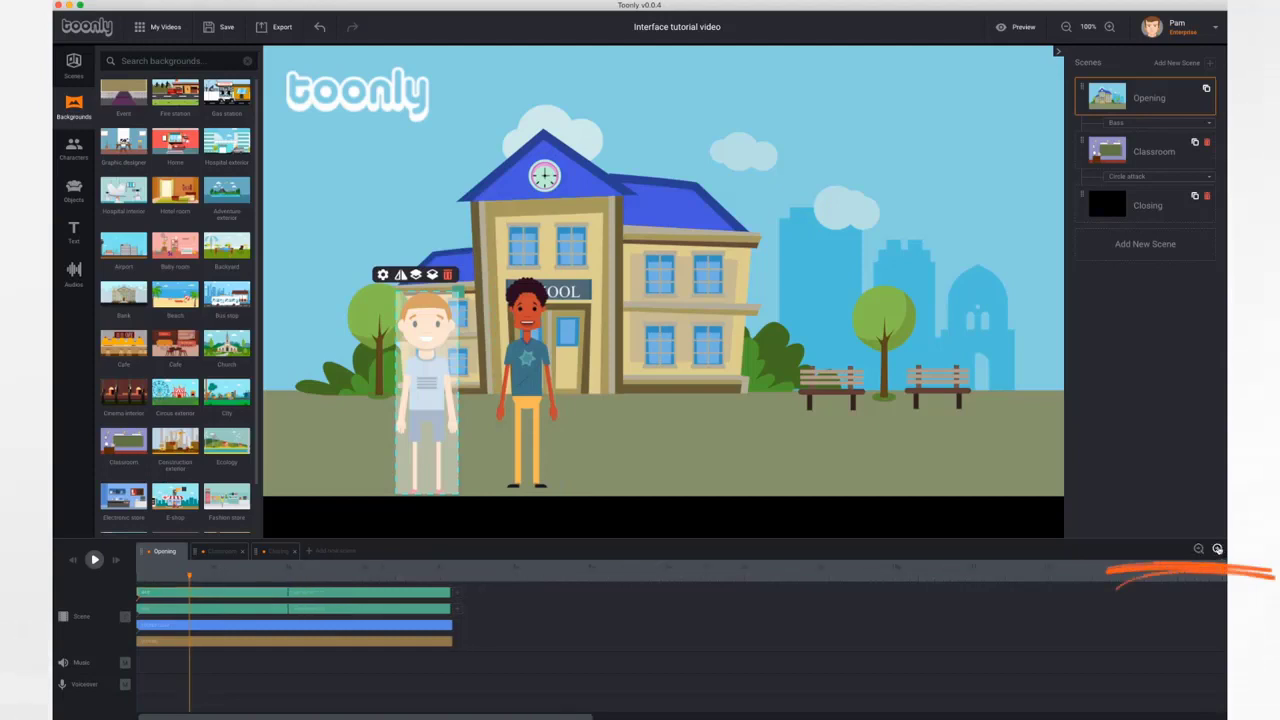
click(1217, 549)
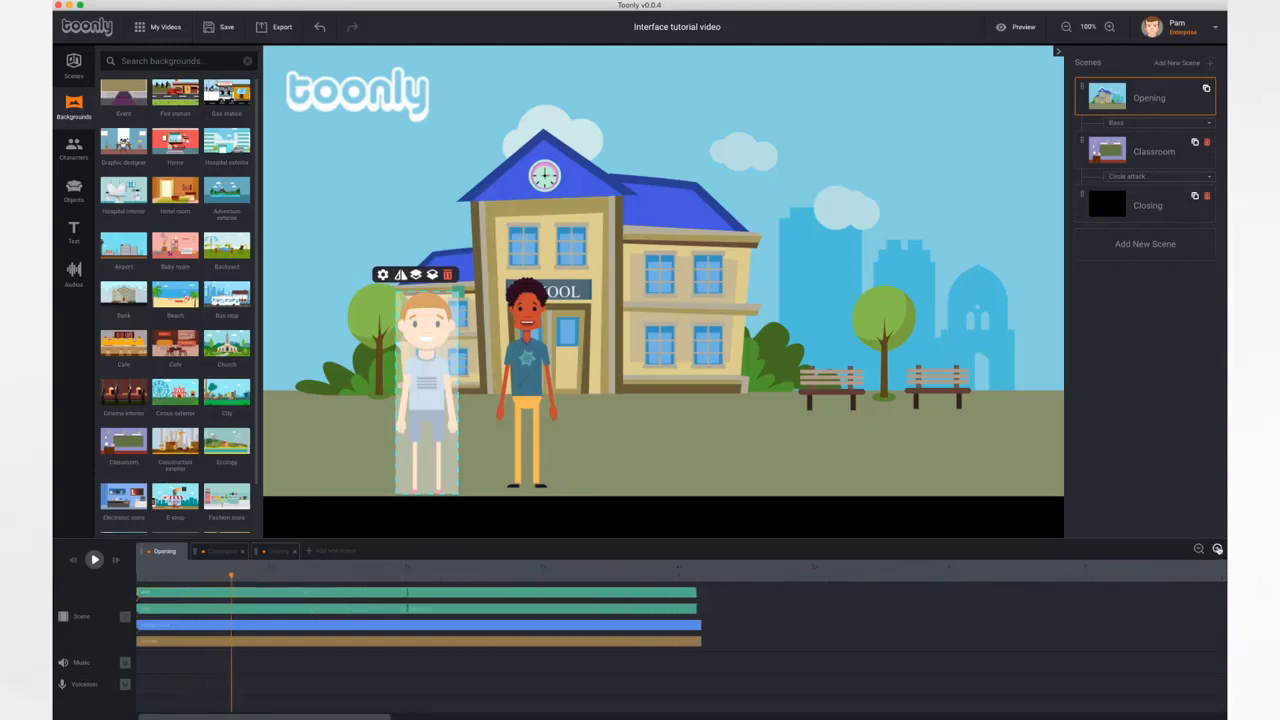
click(1217, 549)
click(1217, 549)
click(1217, 549)
click(1217, 549)
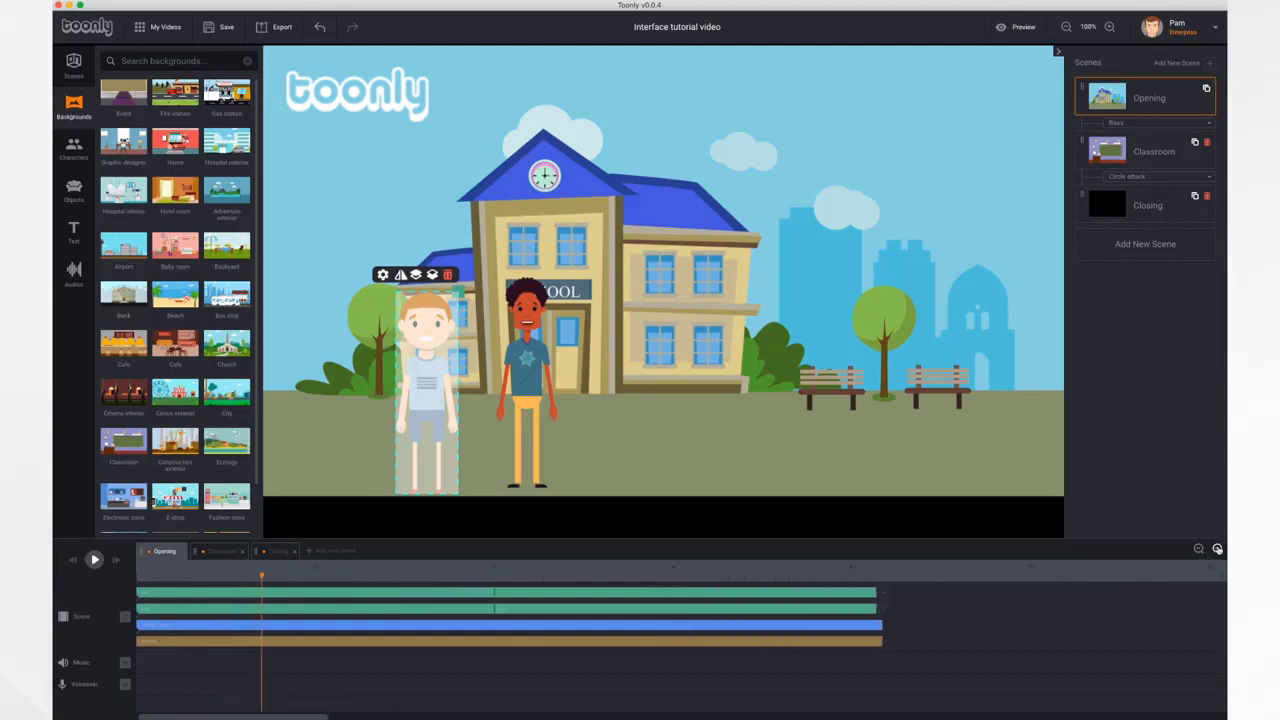
click(1198, 549)
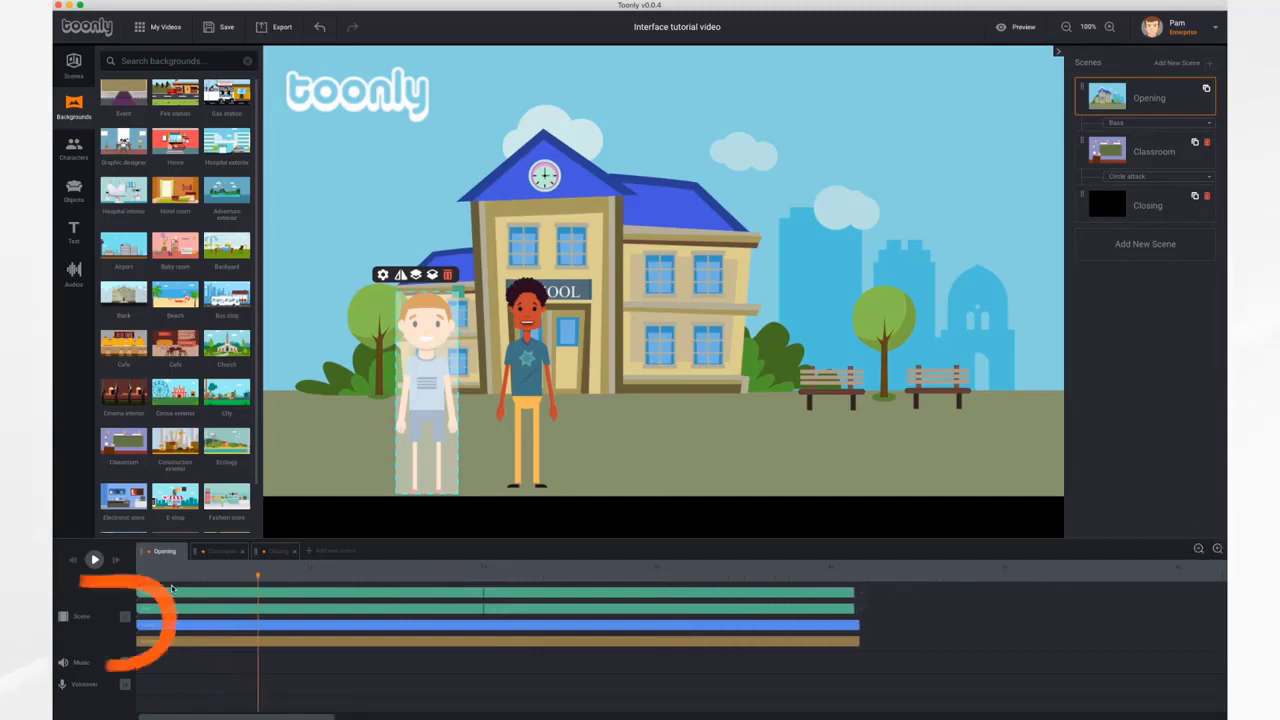
Collapse and expand the Opening scene's tracks to compare the compact and detailed timeline views.
click(125, 620)
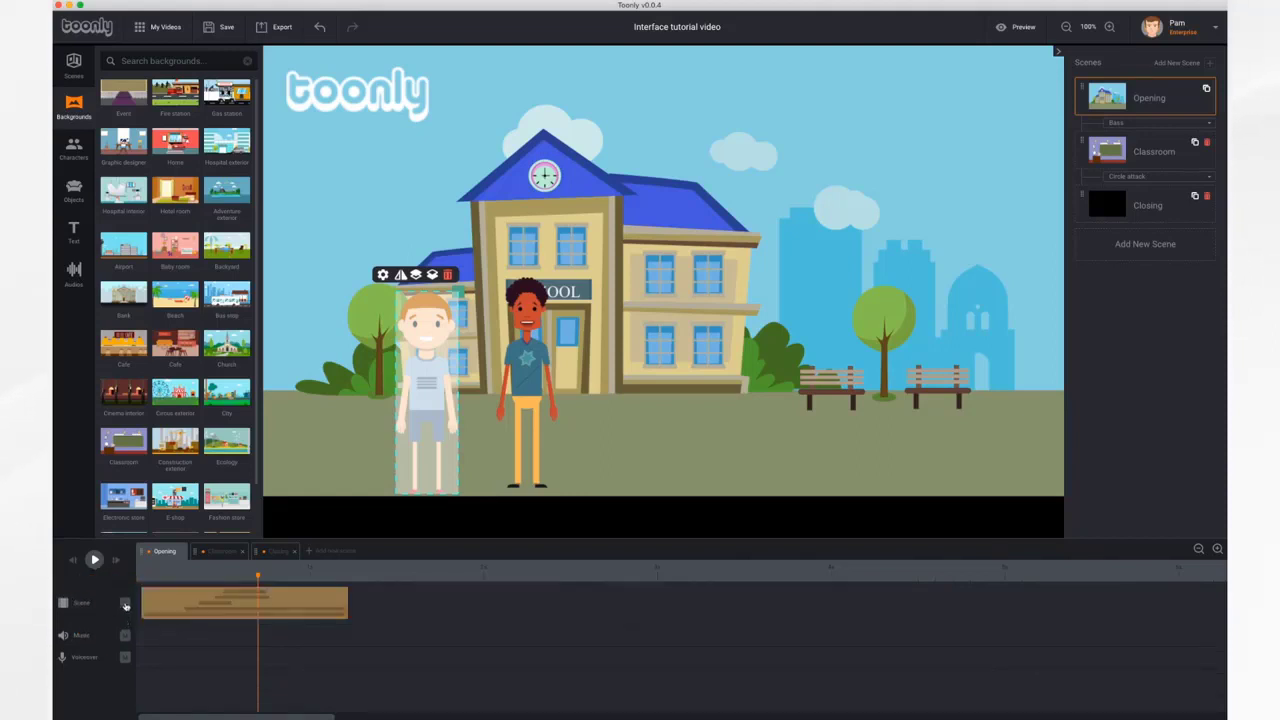
click(125, 606)
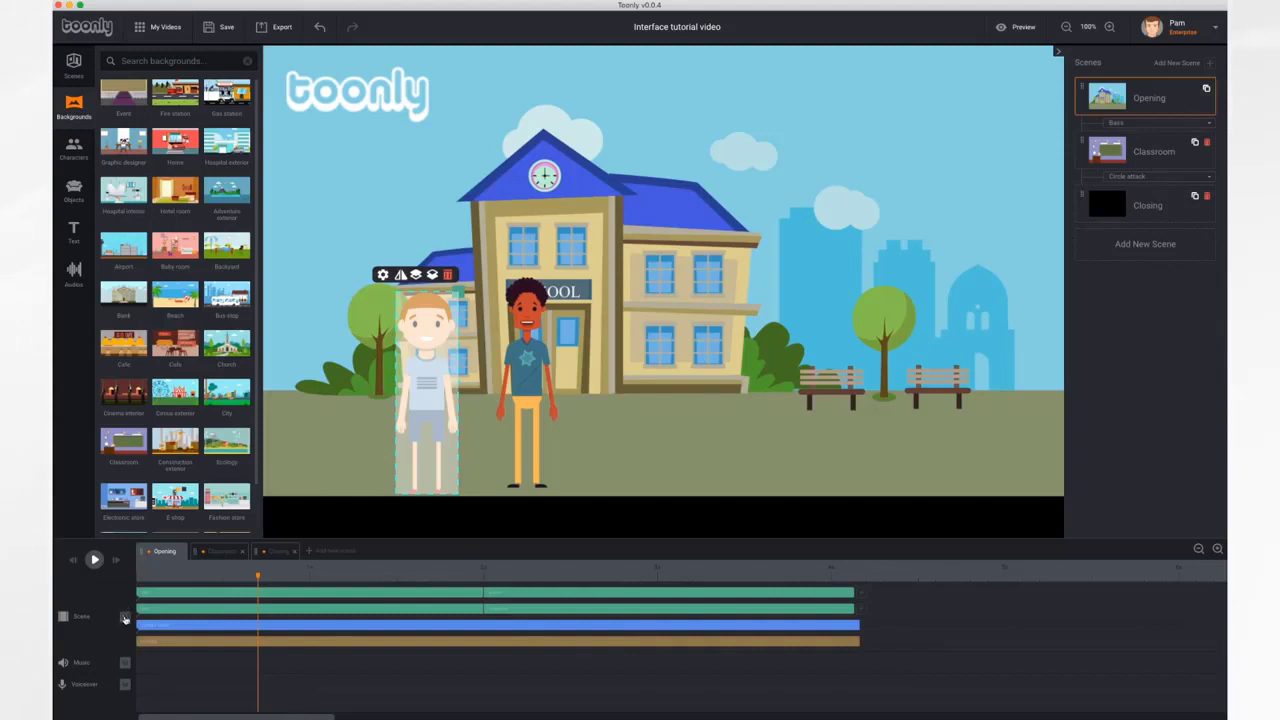
click(125, 620)
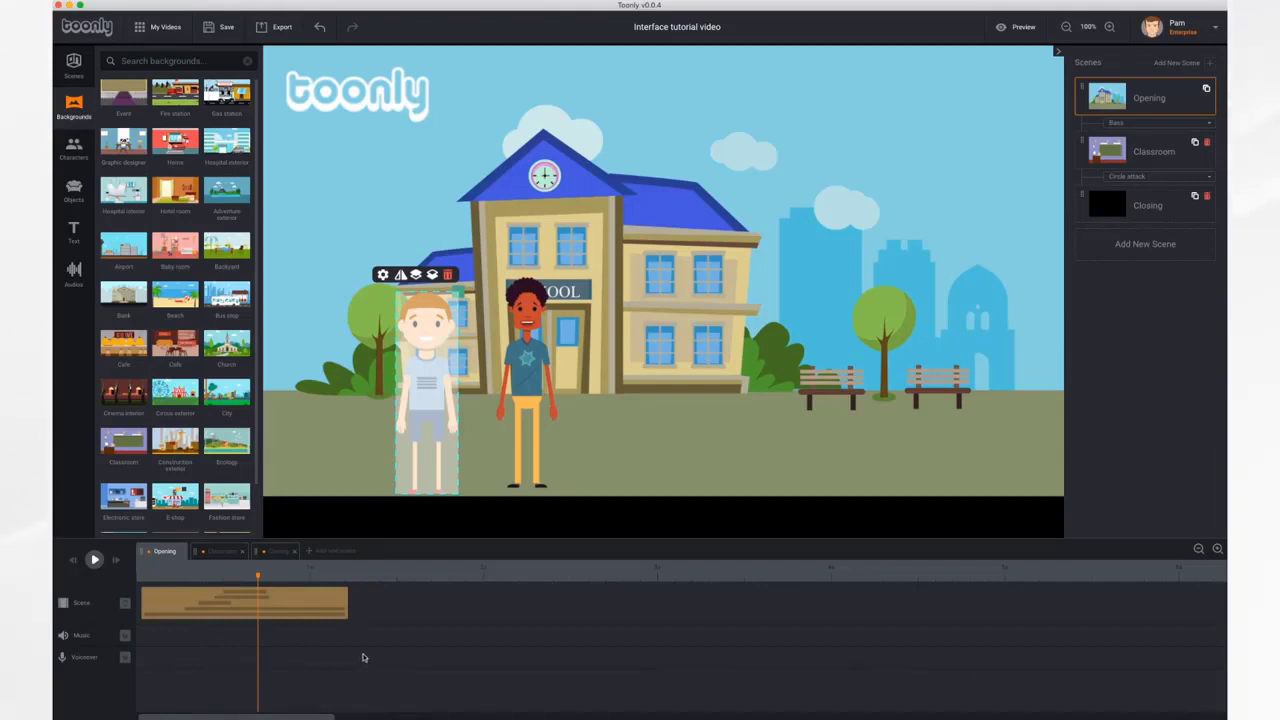
click(125, 604)
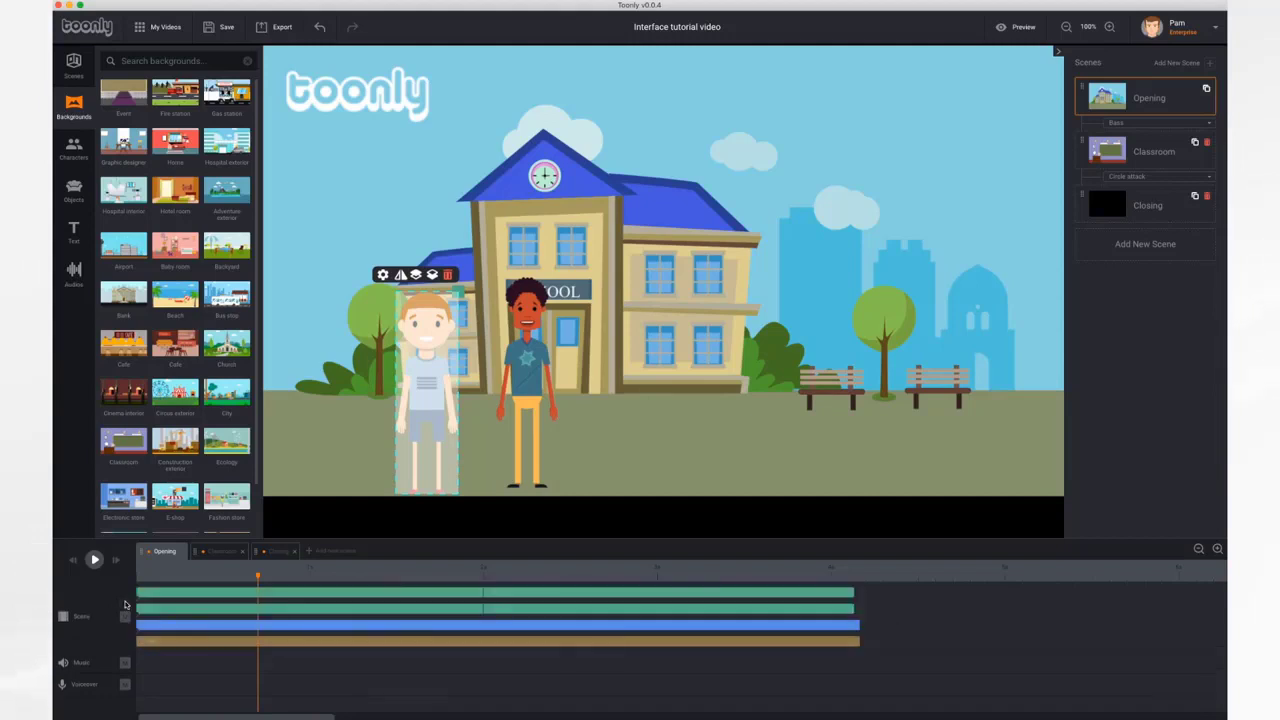
click(125, 604)
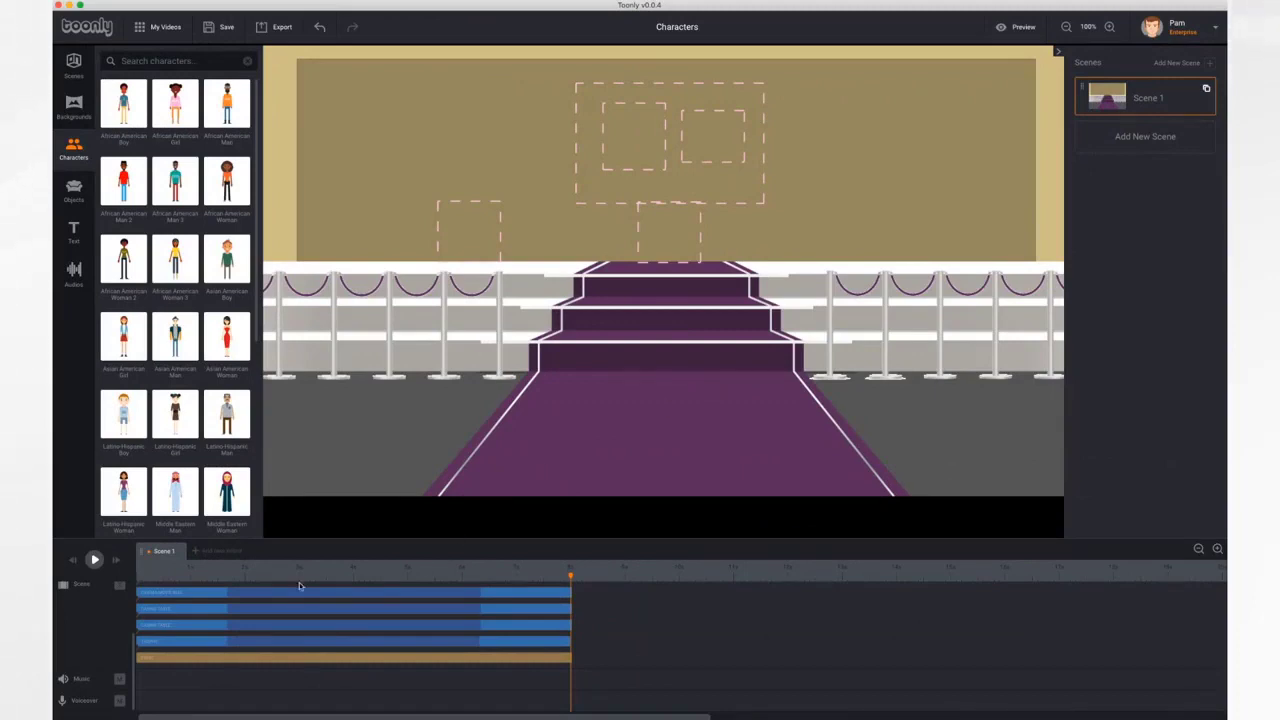
Play Scene 1 of the Characters project from the beginning and pause near its end.
click(72, 561)
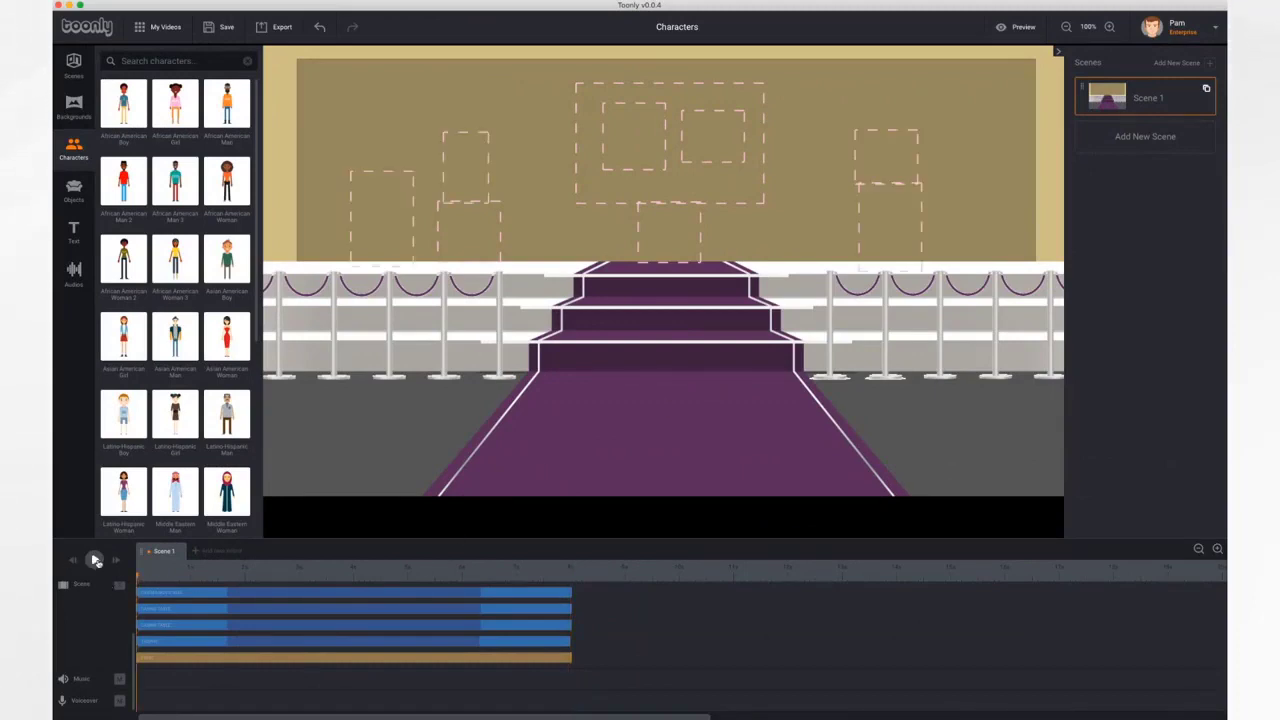
click(93, 561)
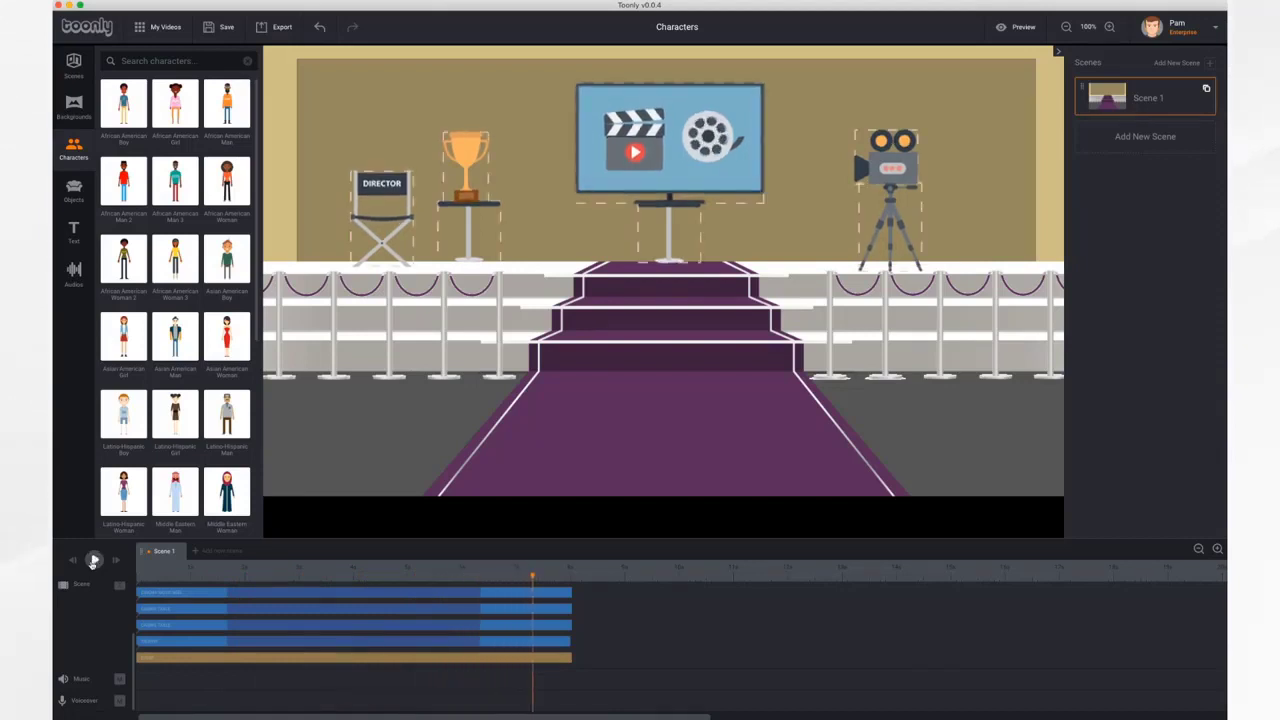
click(93, 561)
Add the Asian American Woman character near the carpet's left edge, starting at about 1 second on the timeline.
drag(533, 578, 188, 578)
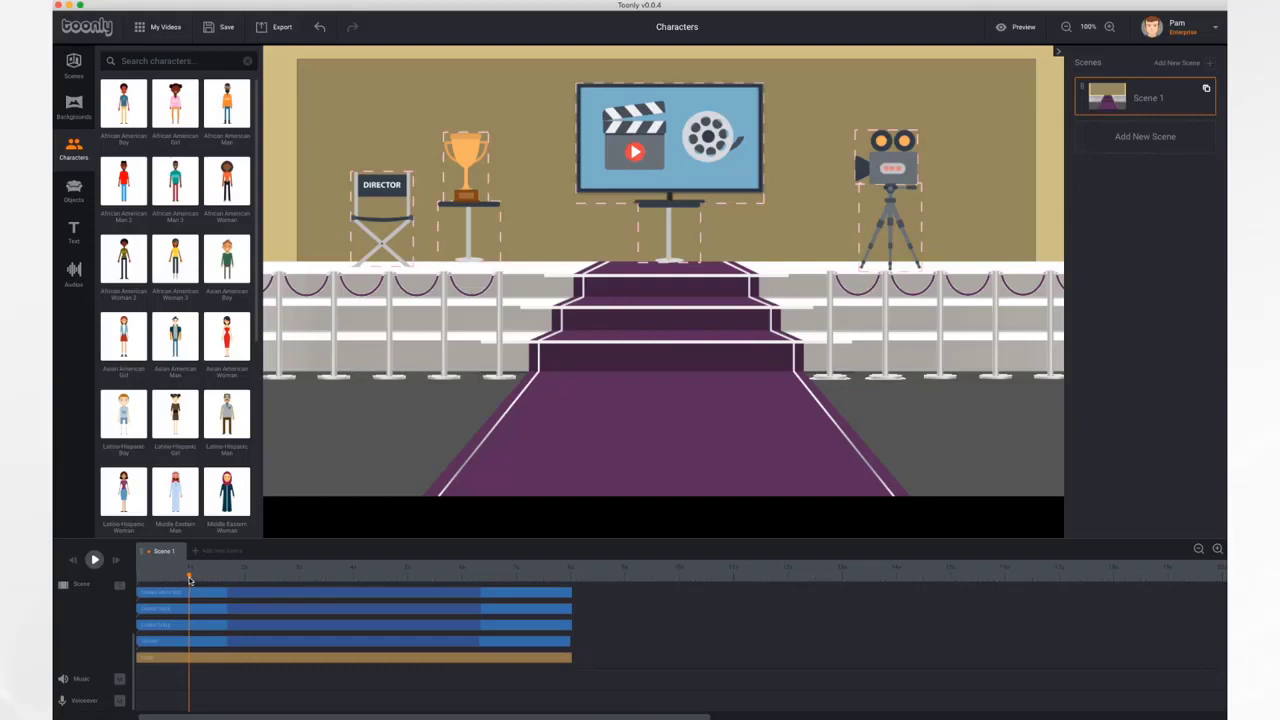
click(75, 152)
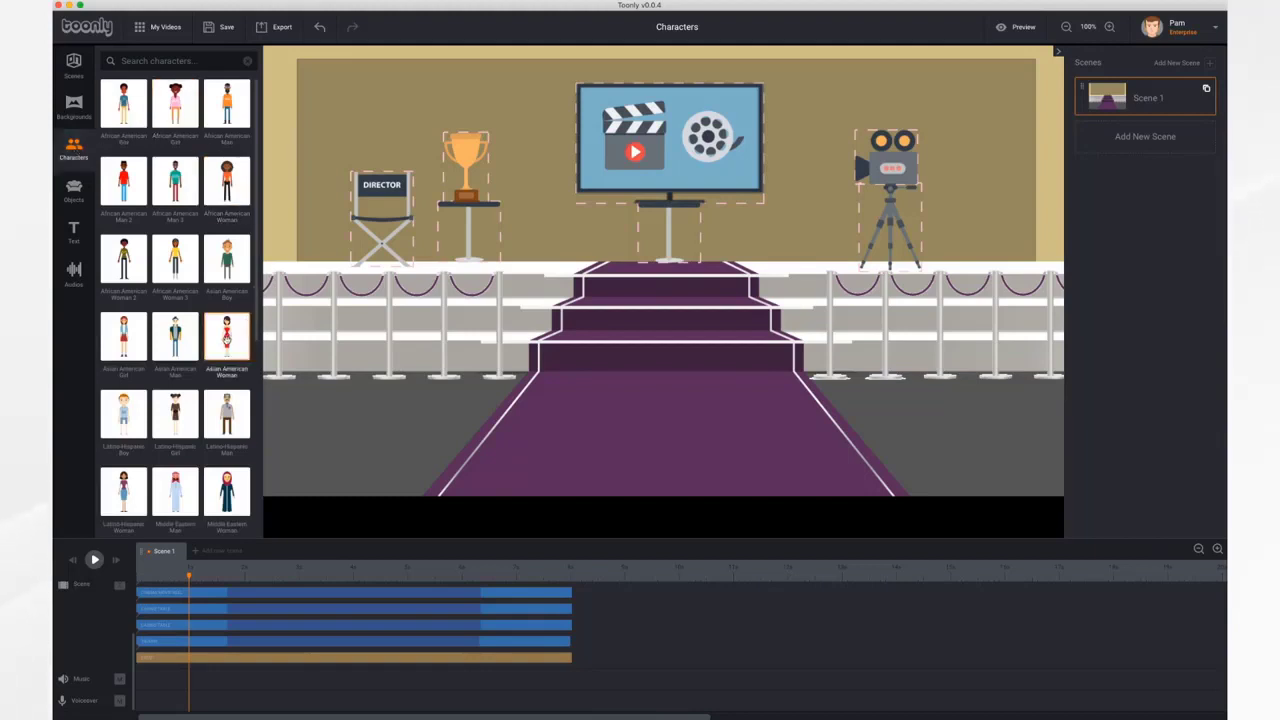
drag(226, 340, 516, 346)
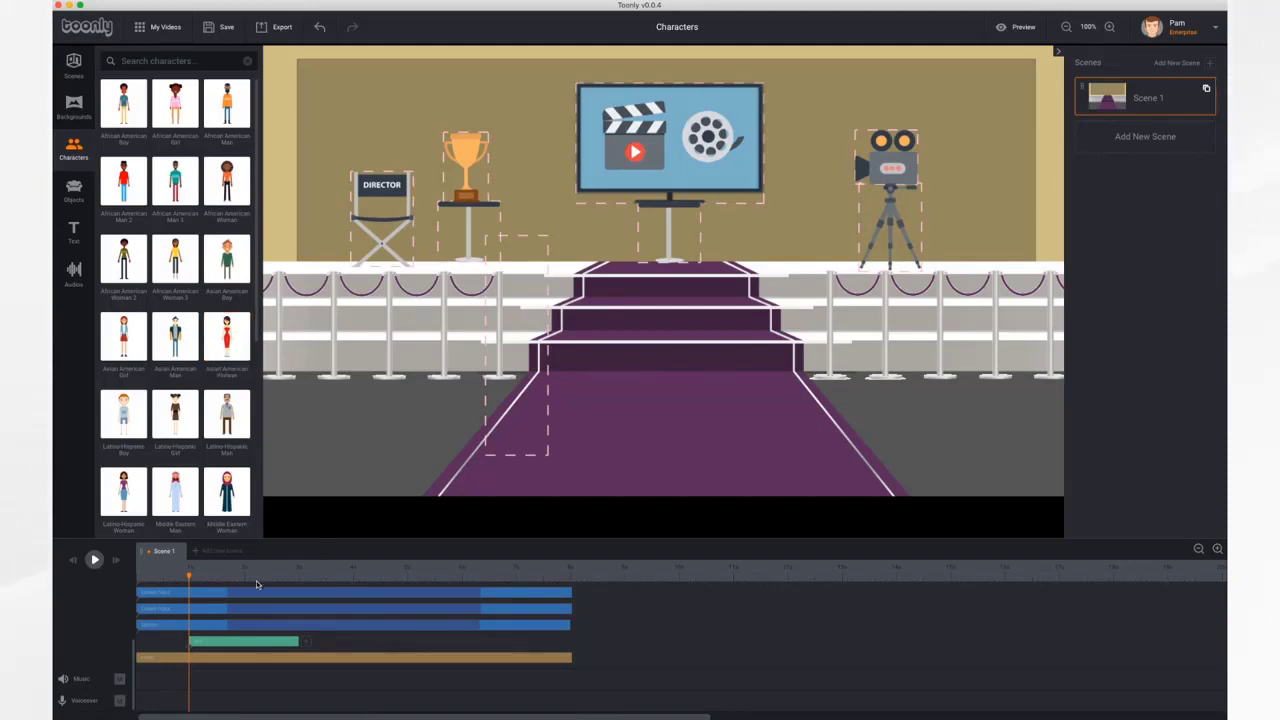
Play through the woman's clip, return the playhead to about 2 seconds, and select her clip.
click(95, 560)
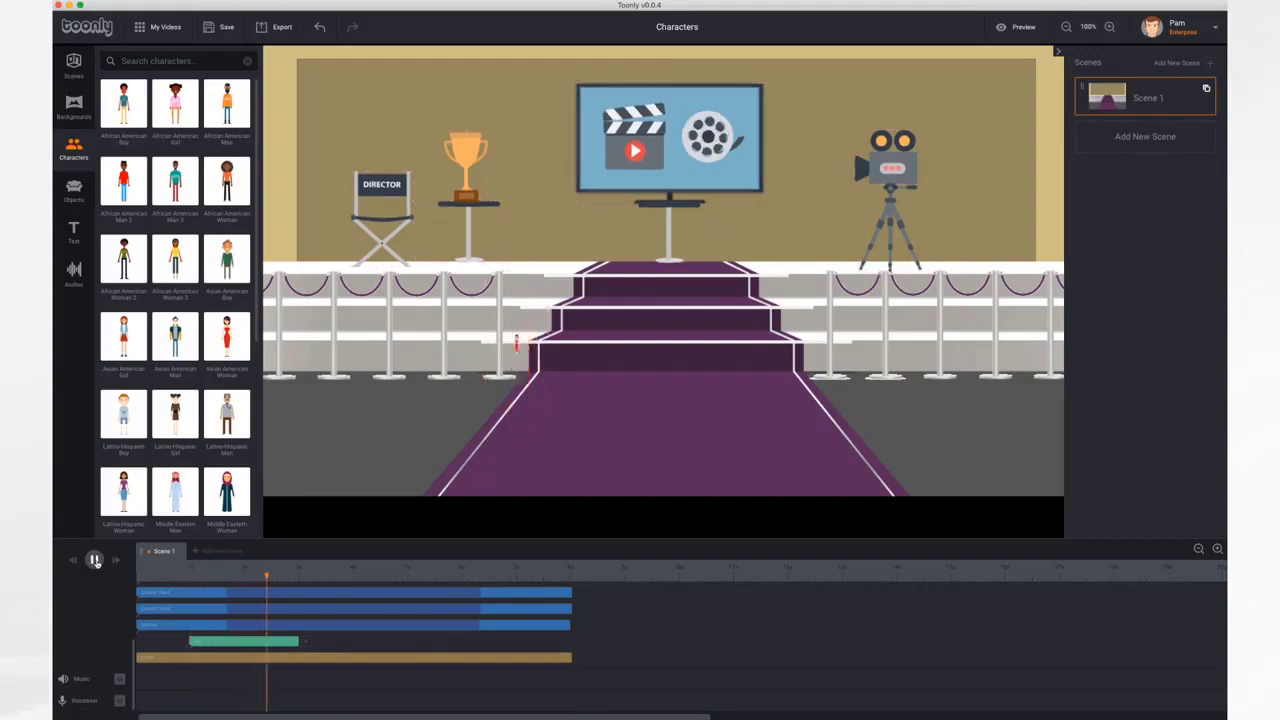
click(95, 560)
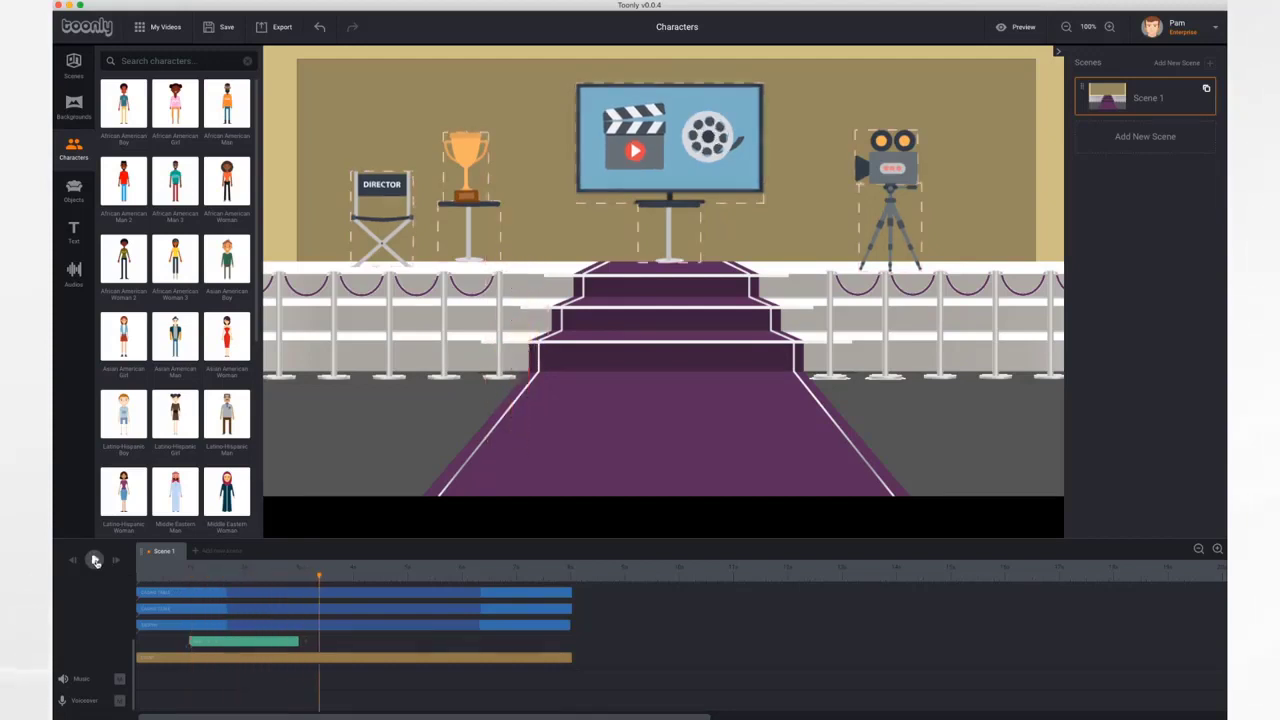
click(286, 643)
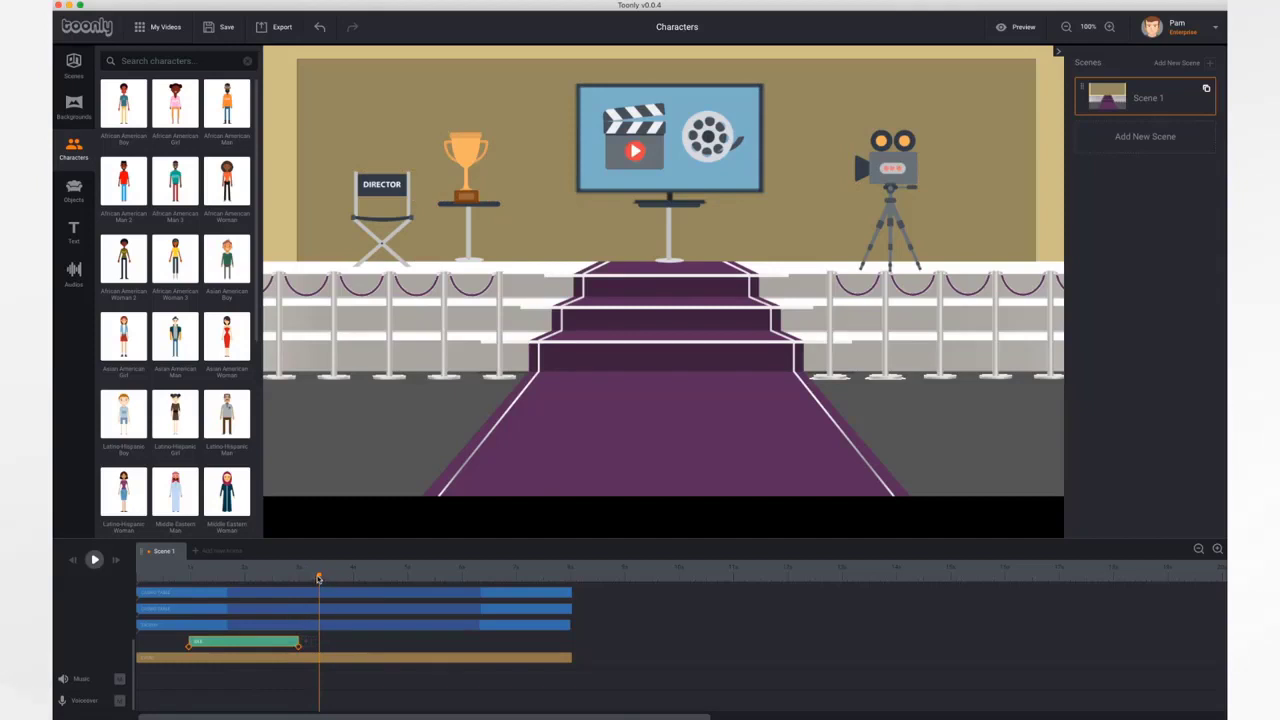
drag(318, 578, 245, 578)
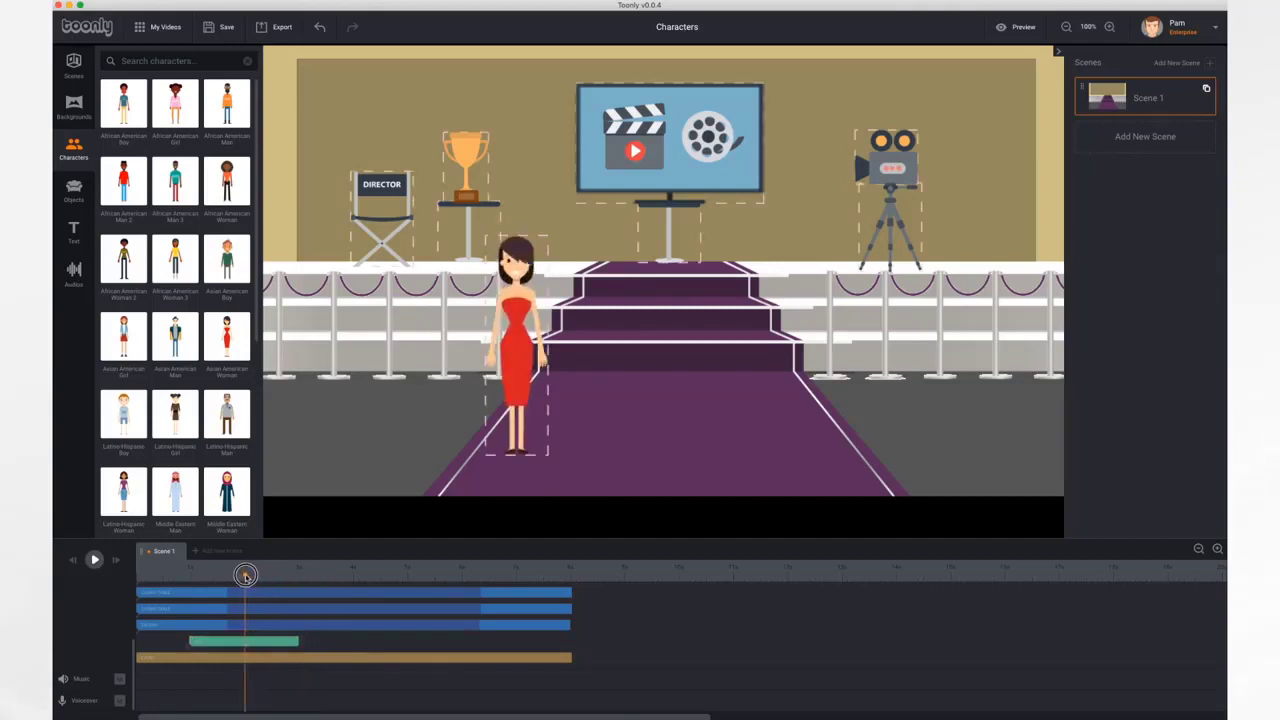
click(297, 643)
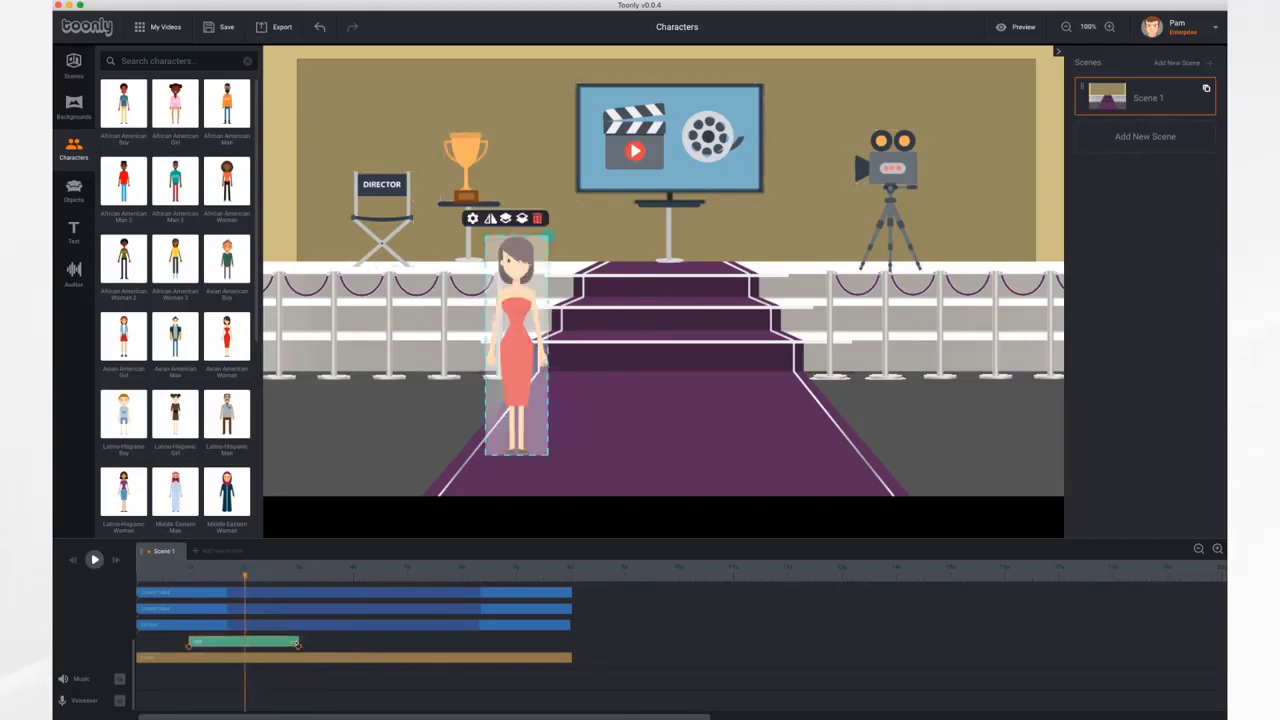
mouse_move(297, 643)
mouse_down()
mouse_move(457, 647)
mouse_move(240, 645)
mouse_move(363, 646)
mouse_move(298, 648)
mouse_up()
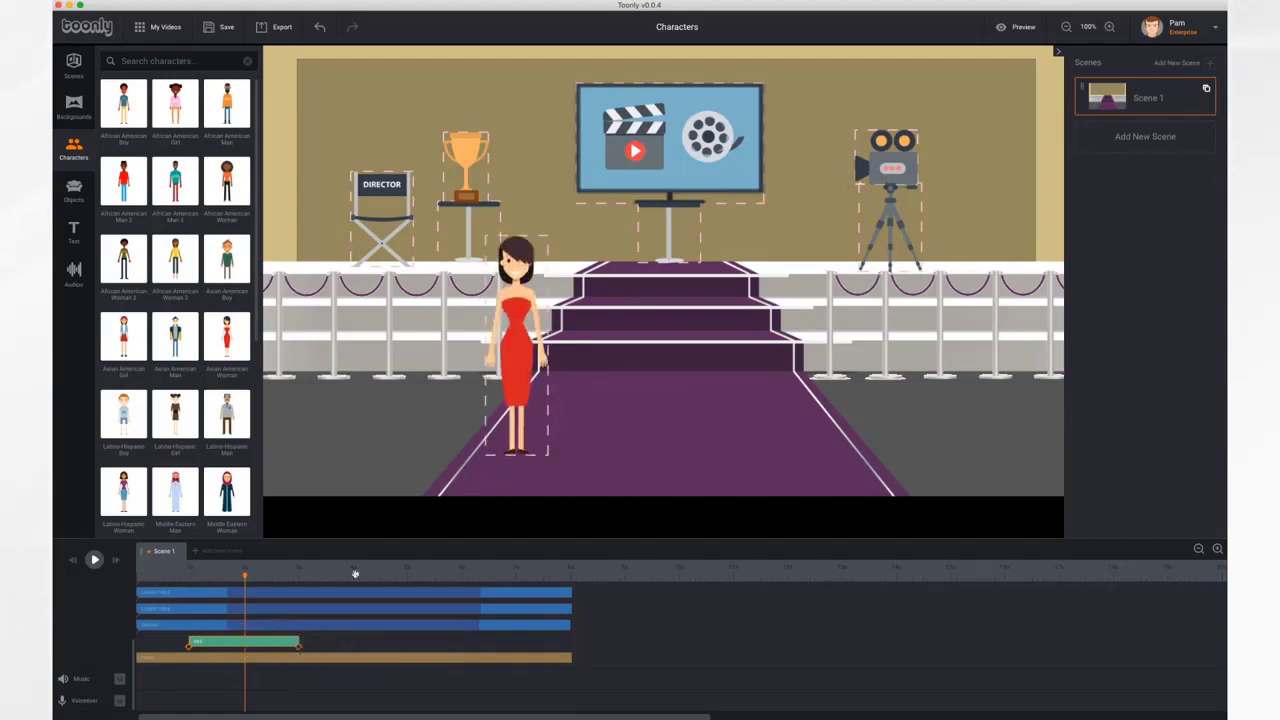
Enlarge the woman in the red dress, position her at the carpet's left edge beside the trophy, and play the scene.
click(515, 321)
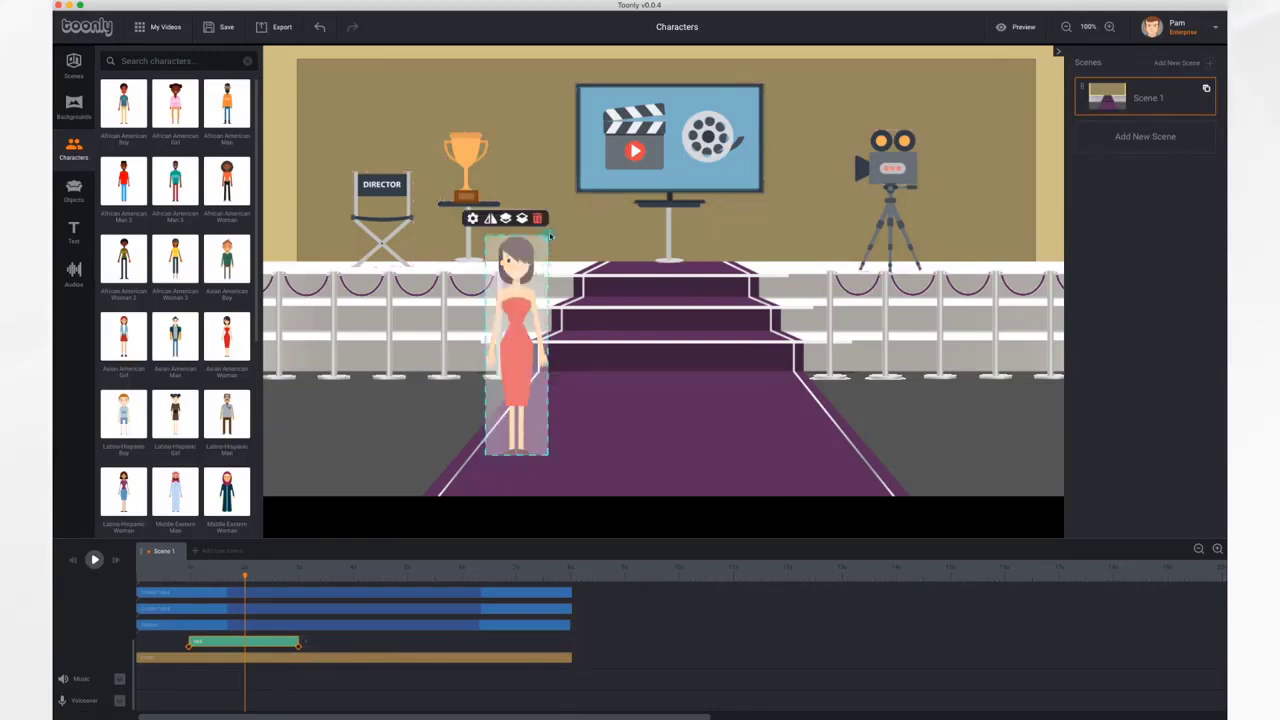
drag(548, 238, 595, 189)
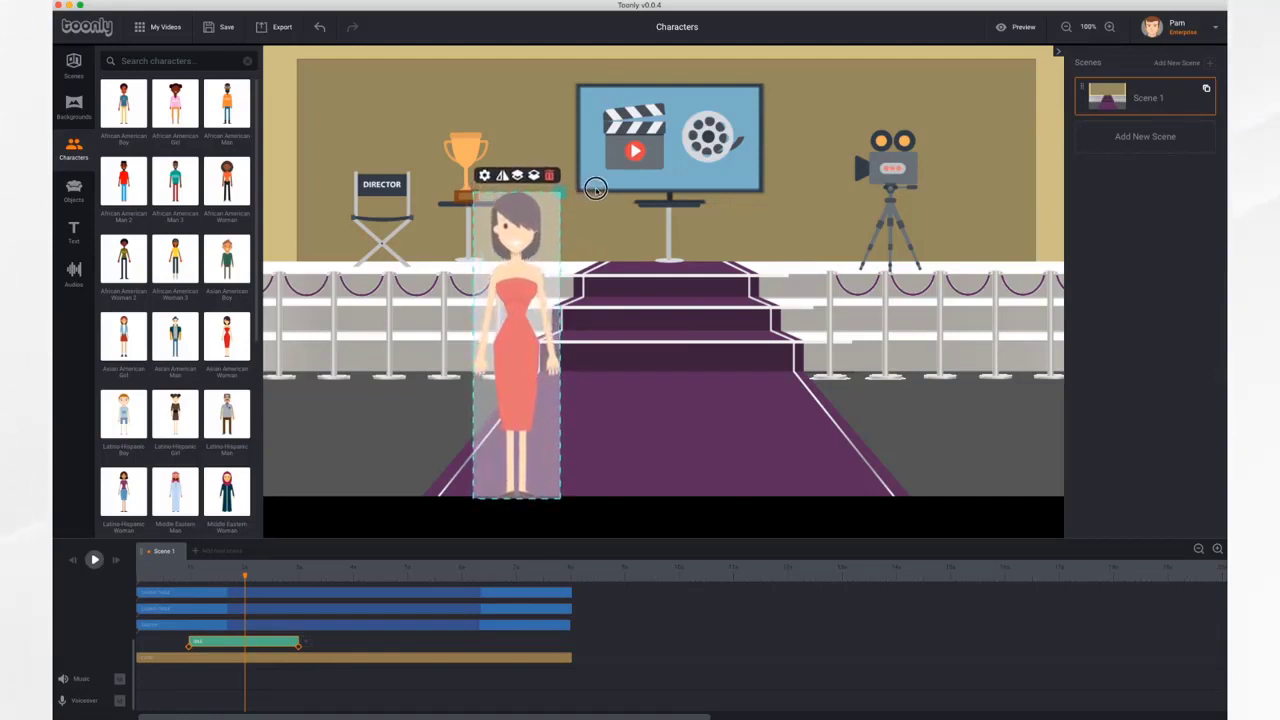
drag(510, 293, 506, 271)
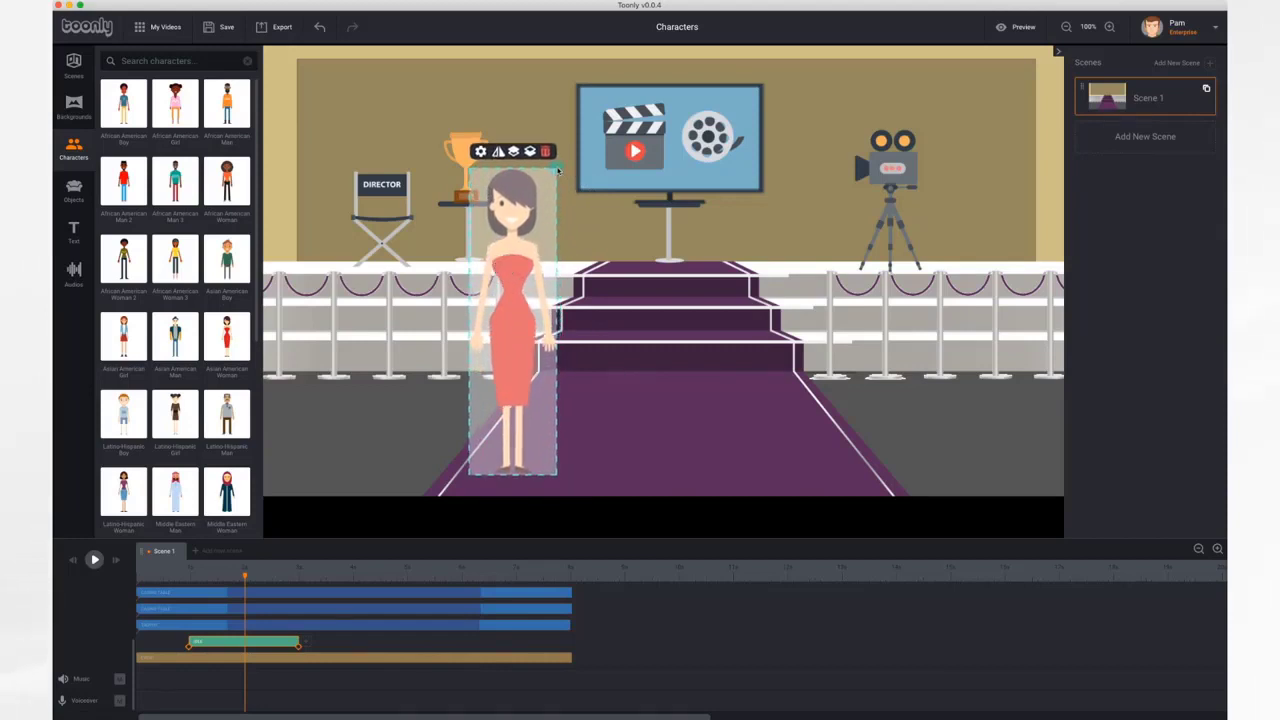
drag(557, 170, 553, 177)
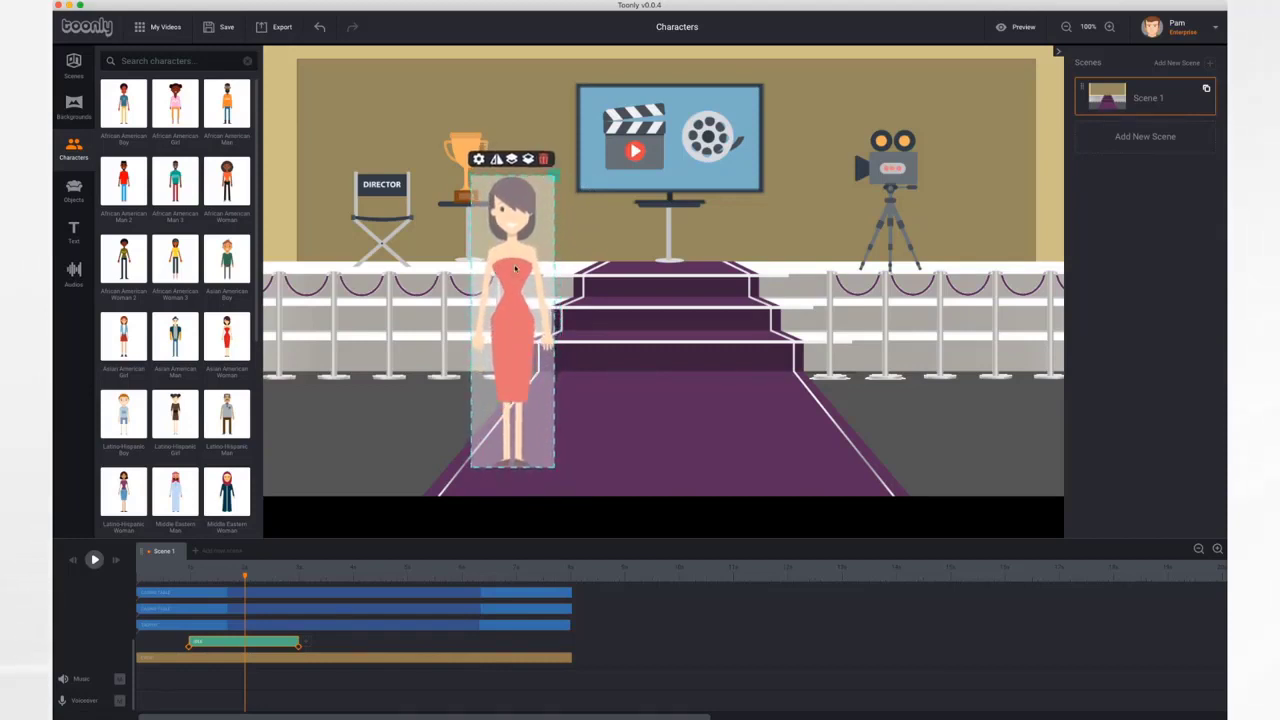
drag(515, 268, 537, 258)
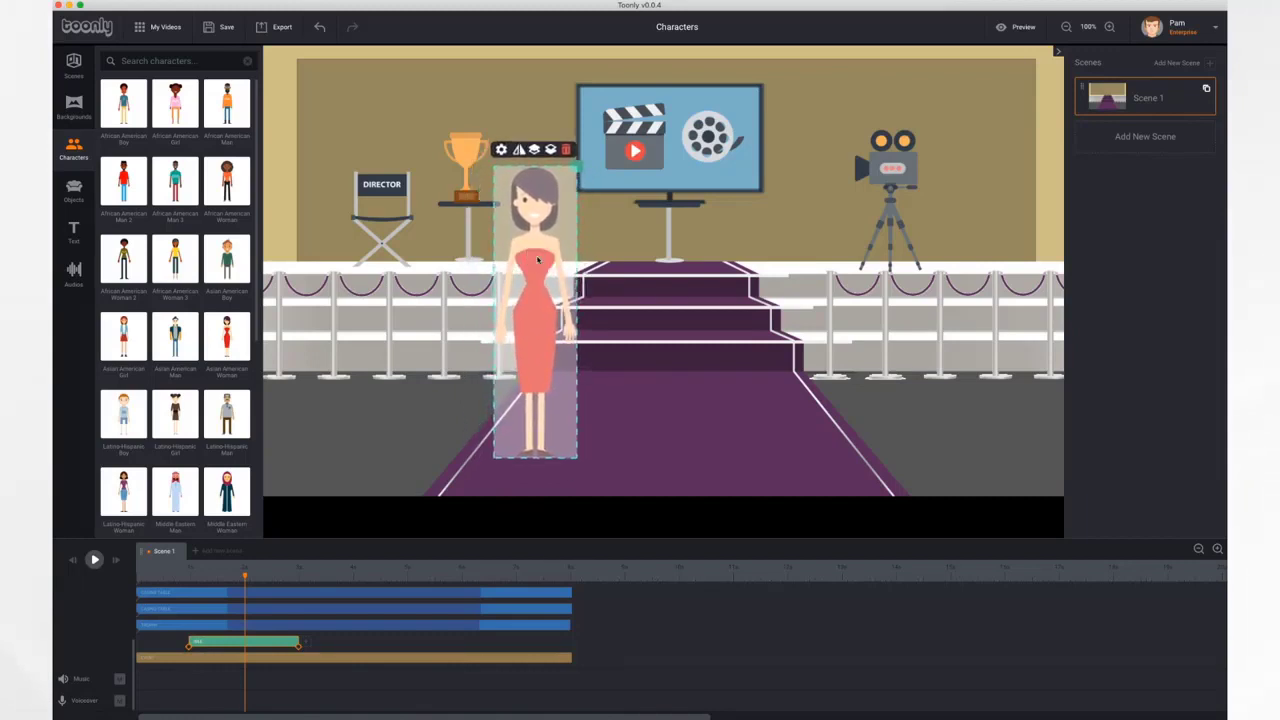
click(95, 560)
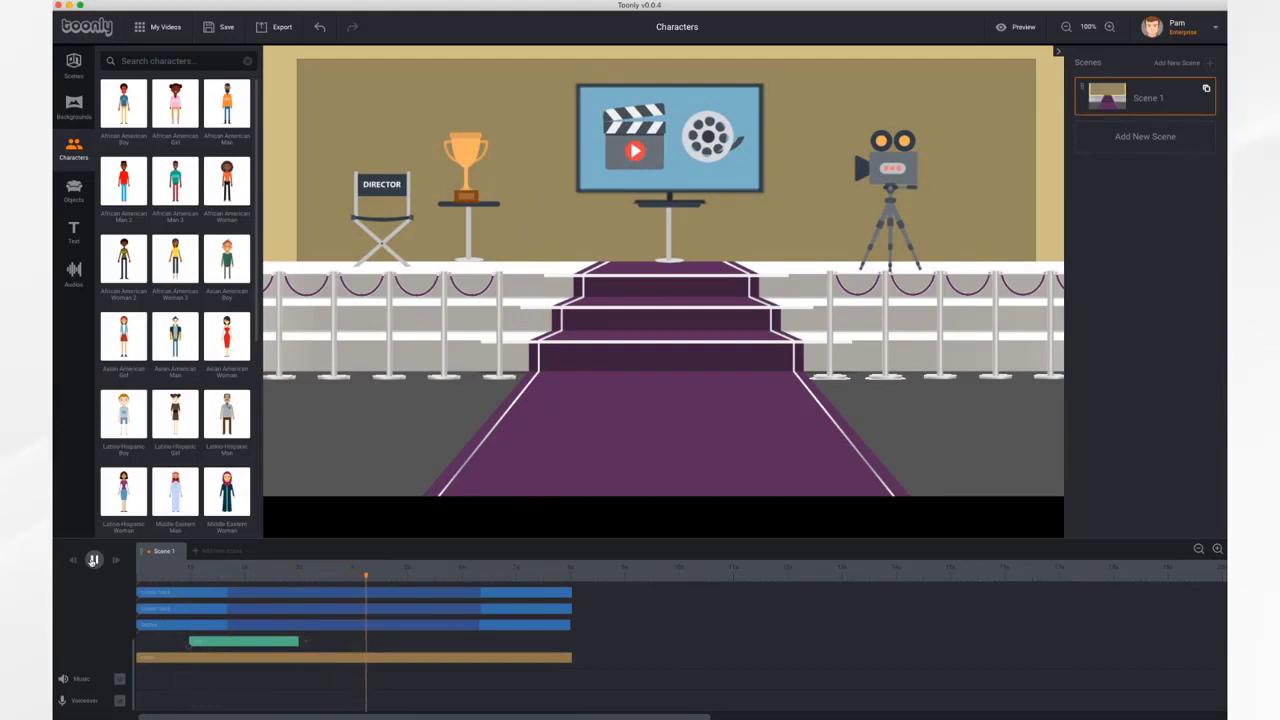
click(94, 560)
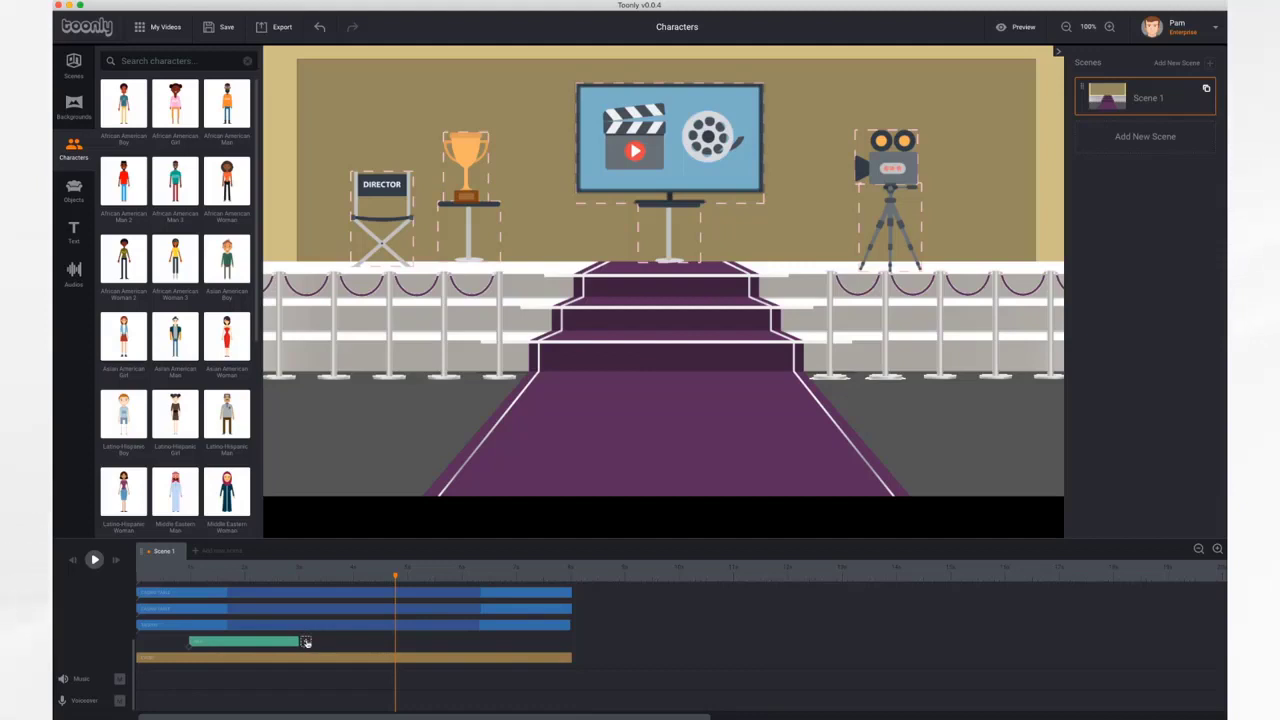
Examine the animation types and In effect options available for the woman's next clip.
click(307, 642)
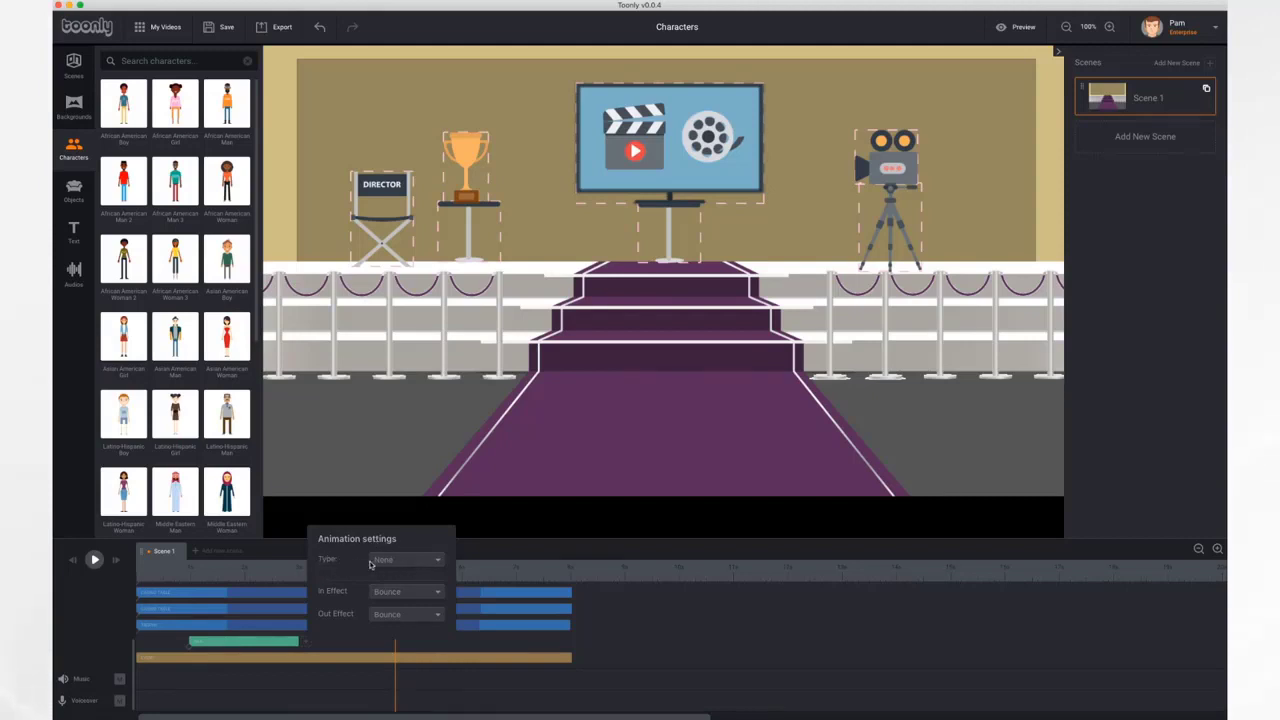
click(408, 562)
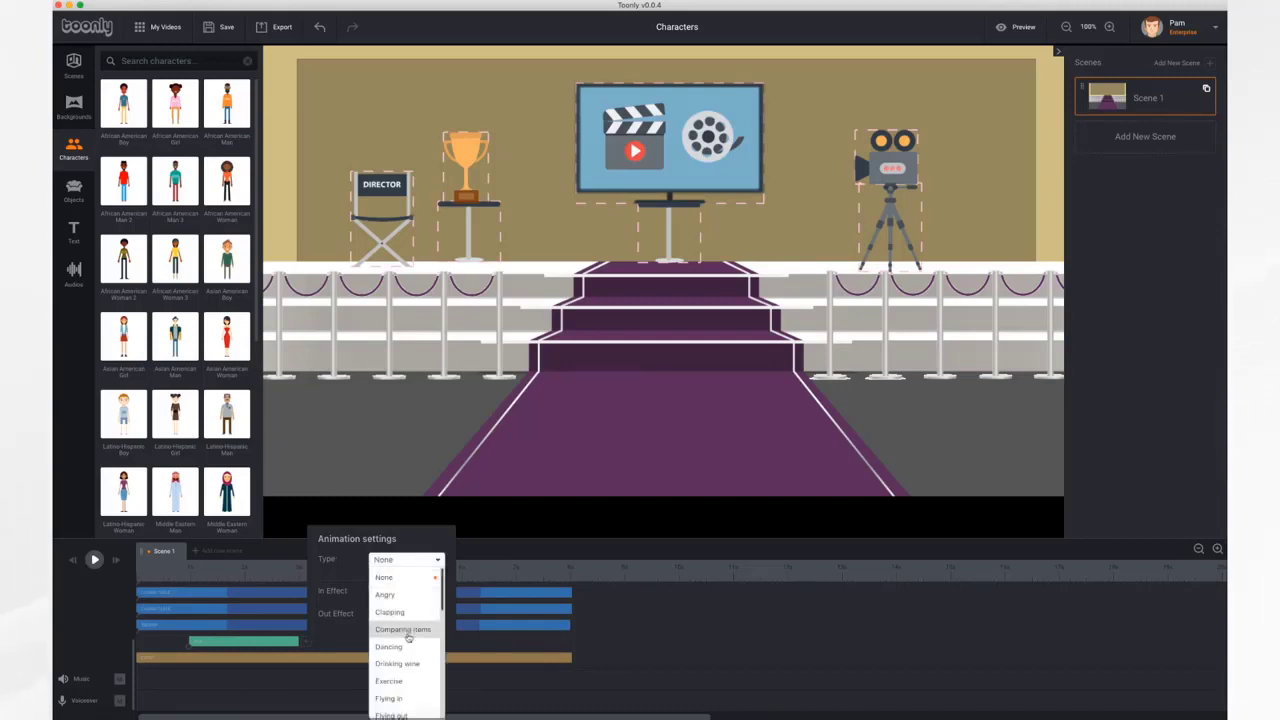
scroll(409, 697, down, 5)
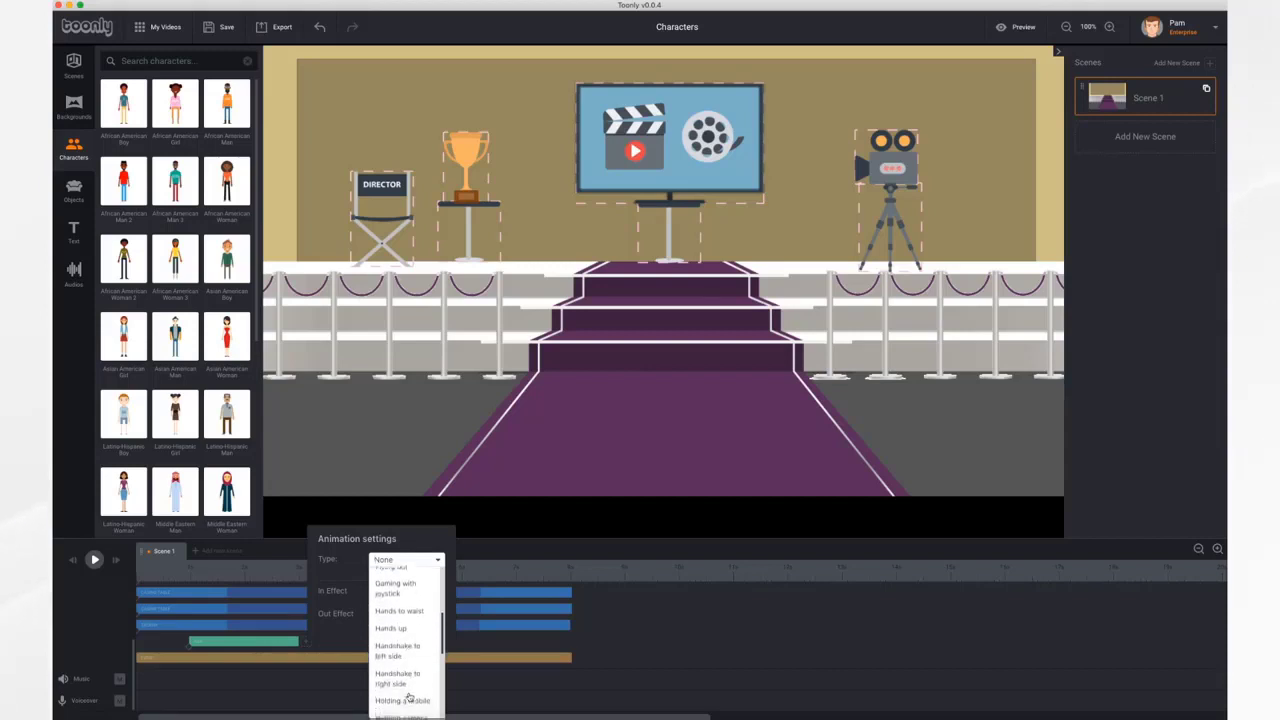
scroll(409, 697, down, 2)
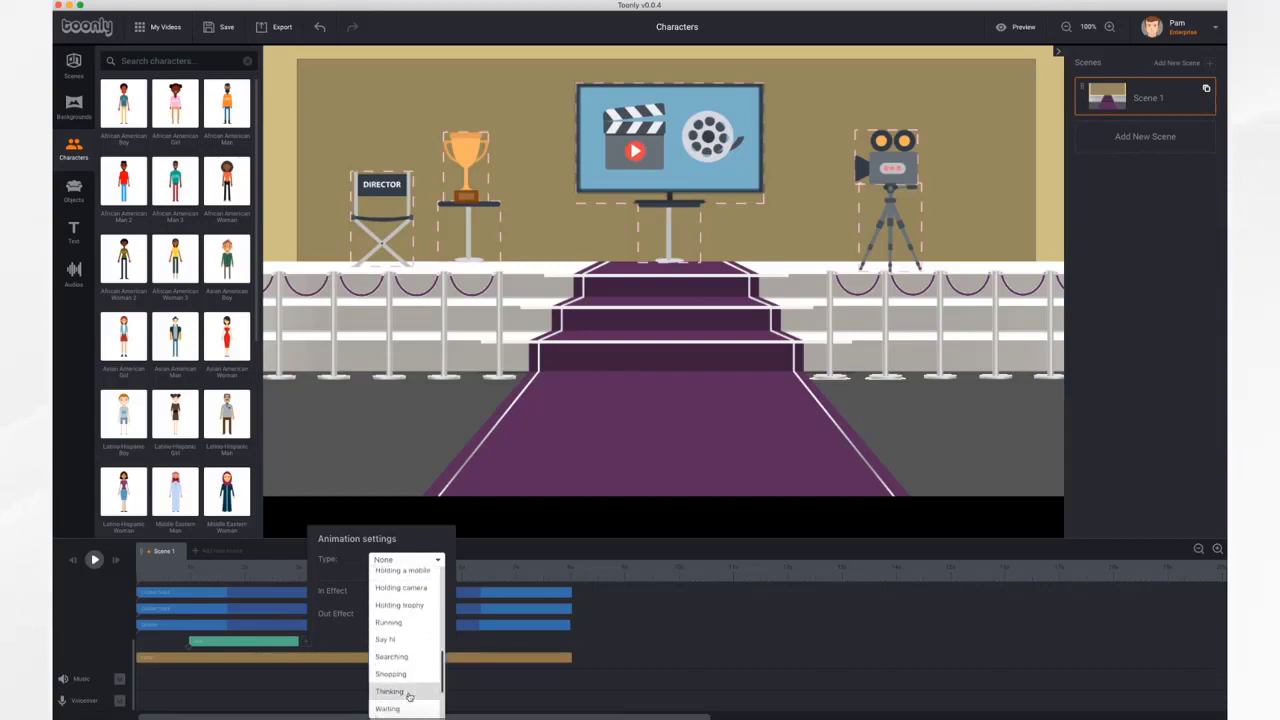
scroll(409, 697, down, 3)
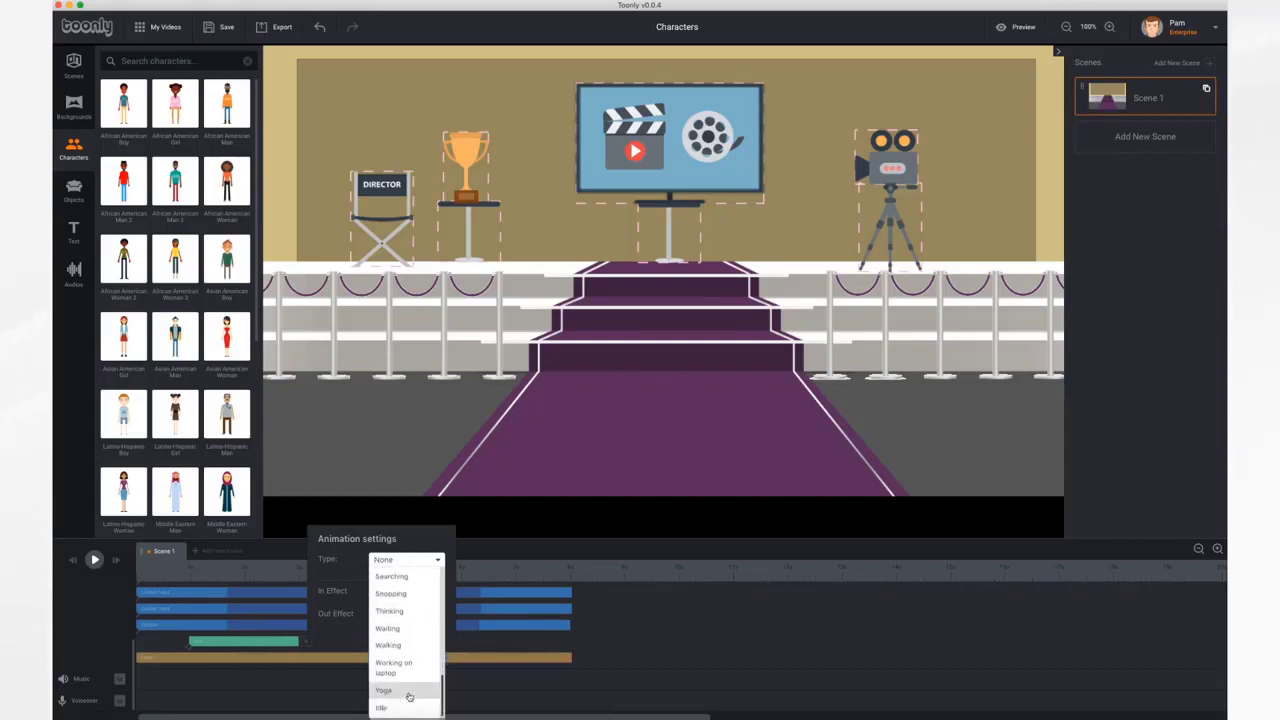
scroll(405, 630, up, 10)
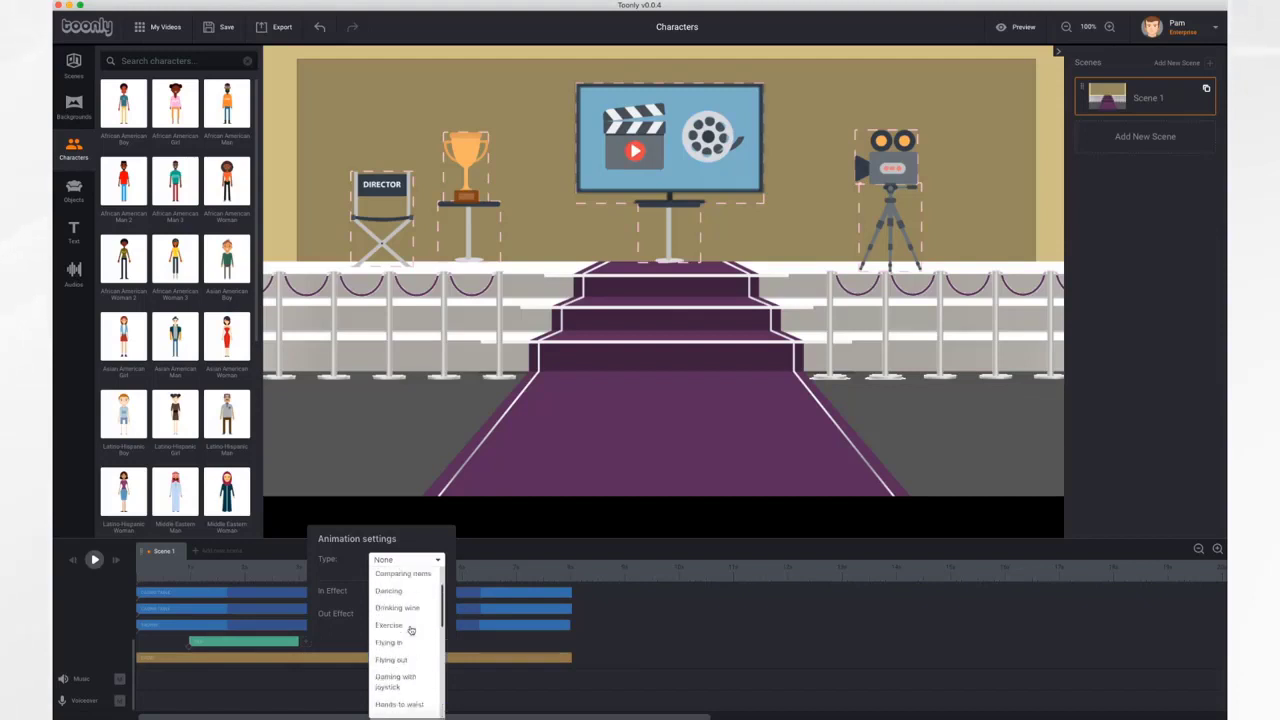
click(356, 575)
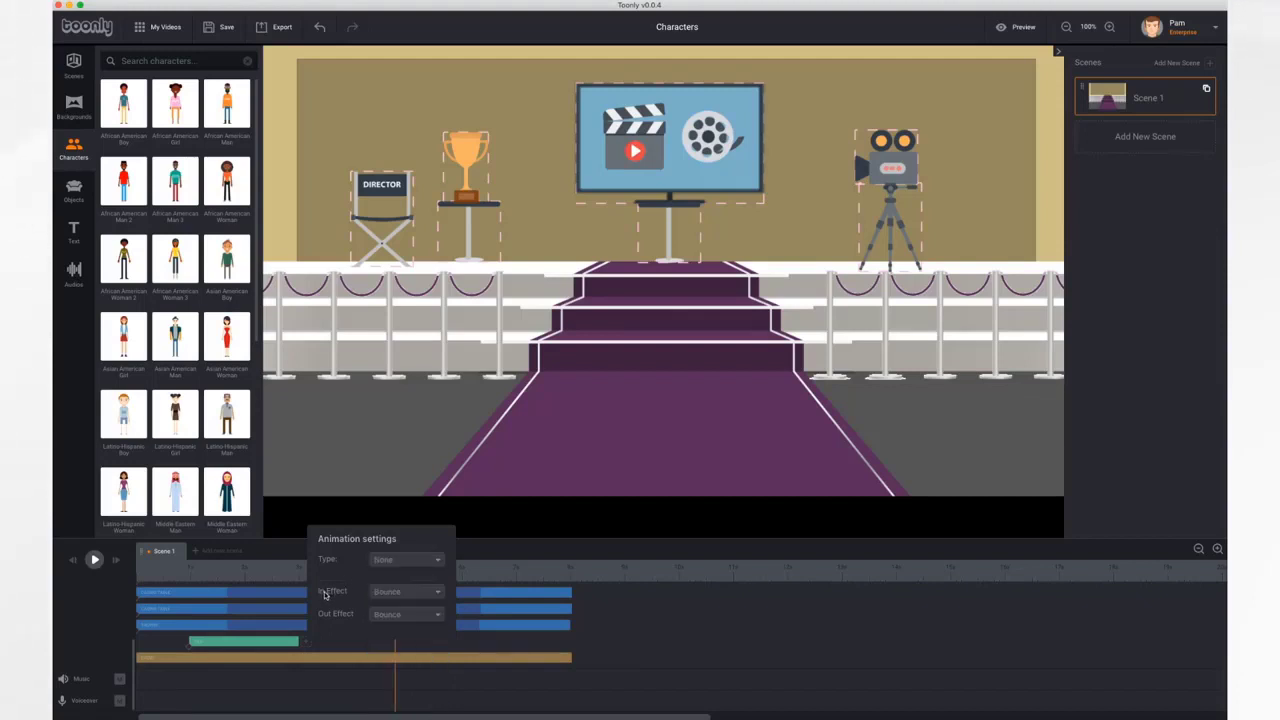
click(435, 594)
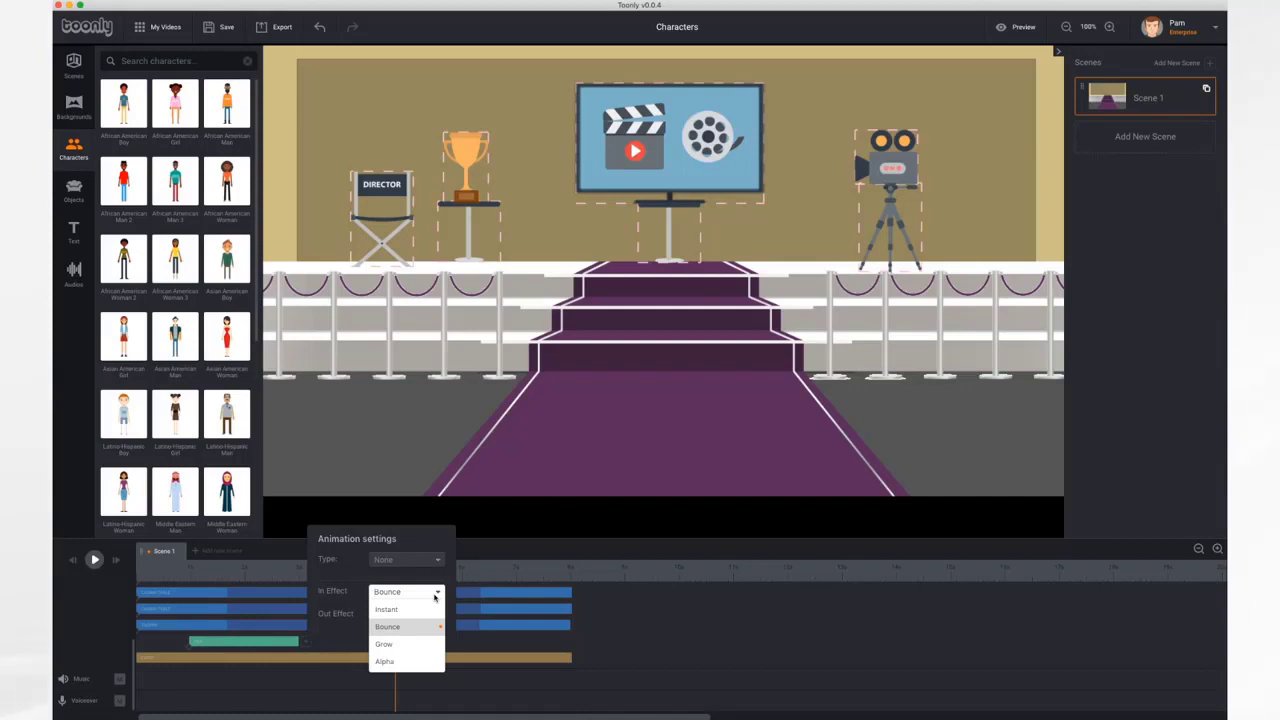
click(353, 583)
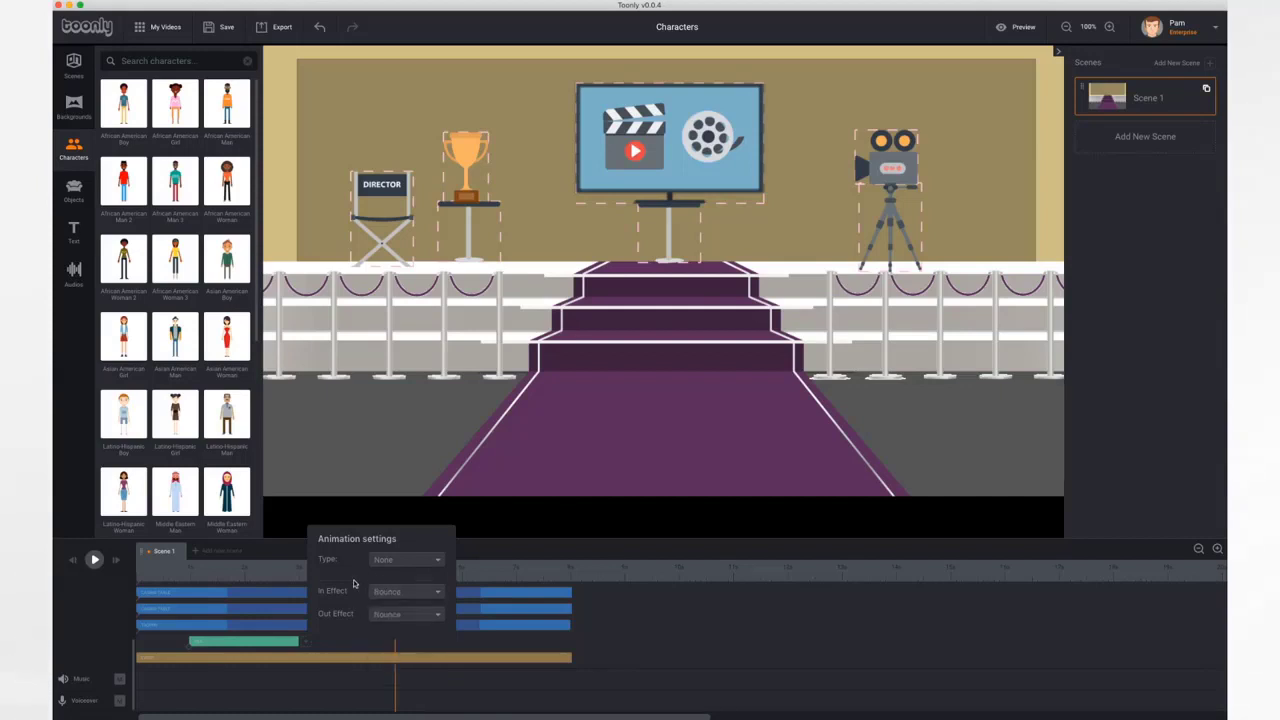
Add a Clapping animation after the woman's first clip and play the scene from about 1 second.
click(420, 568)
click(402, 621)
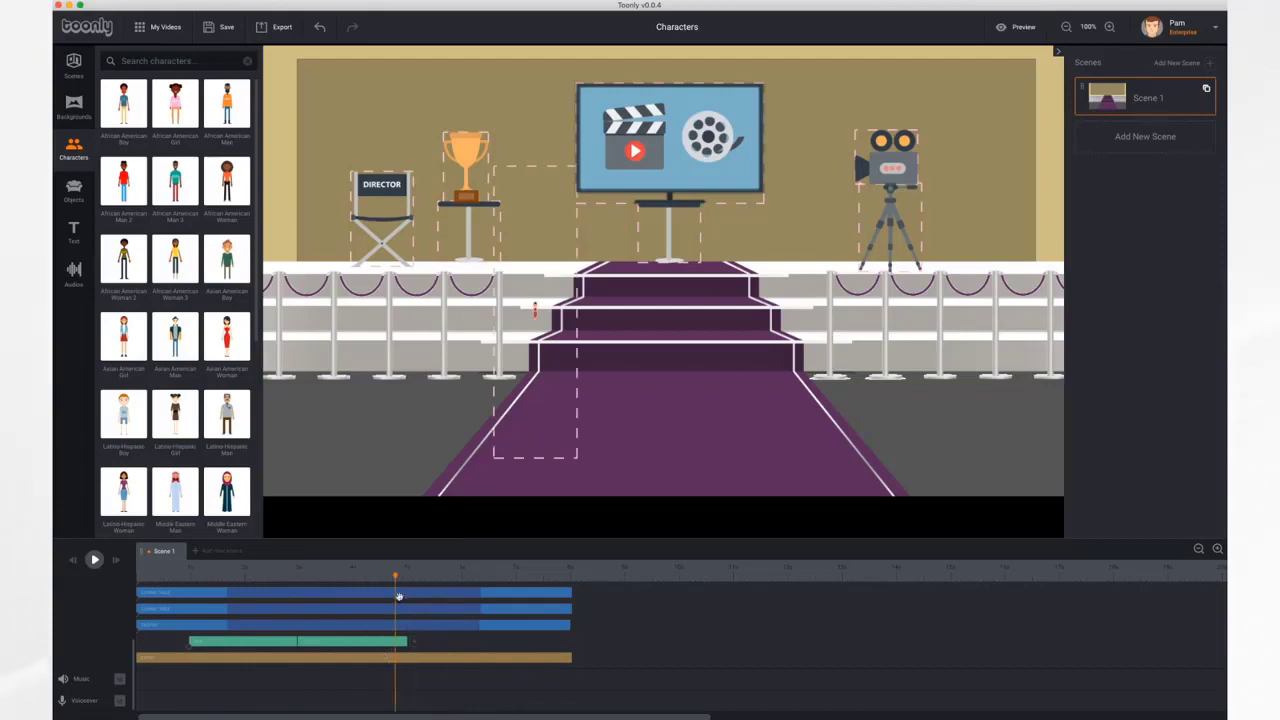
drag(397, 579, 189, 579)
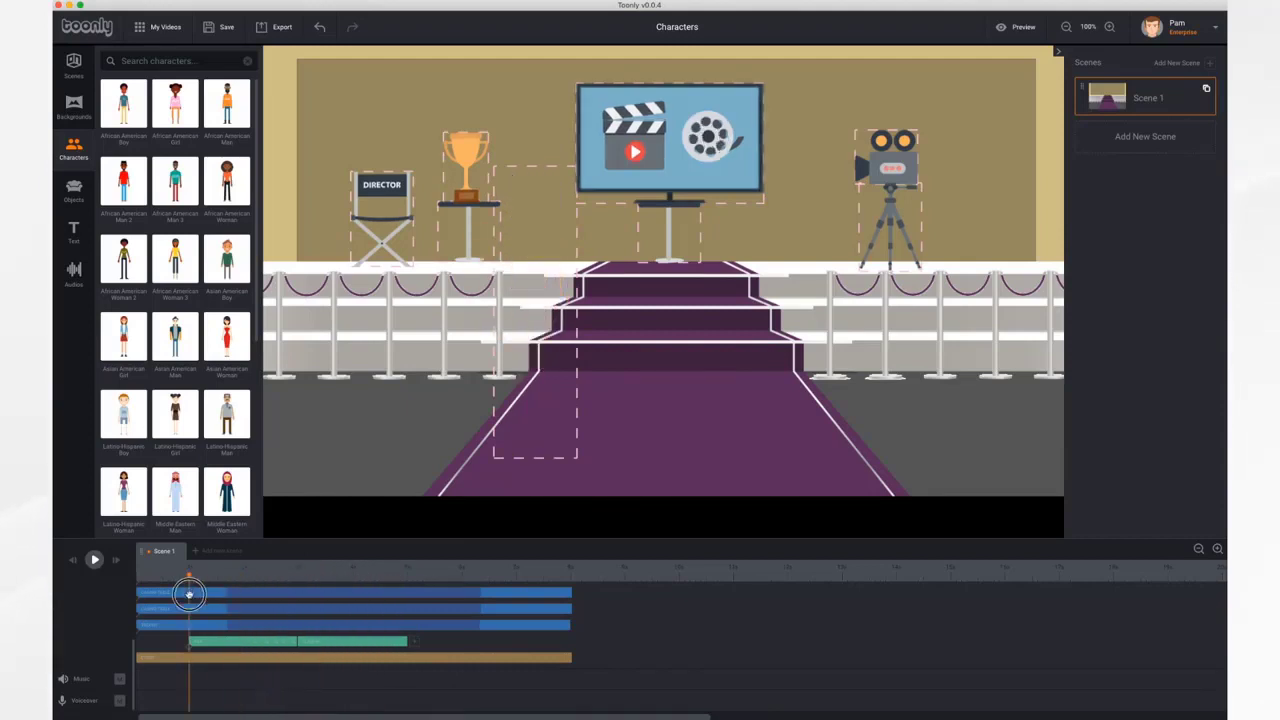
click(94, 560)
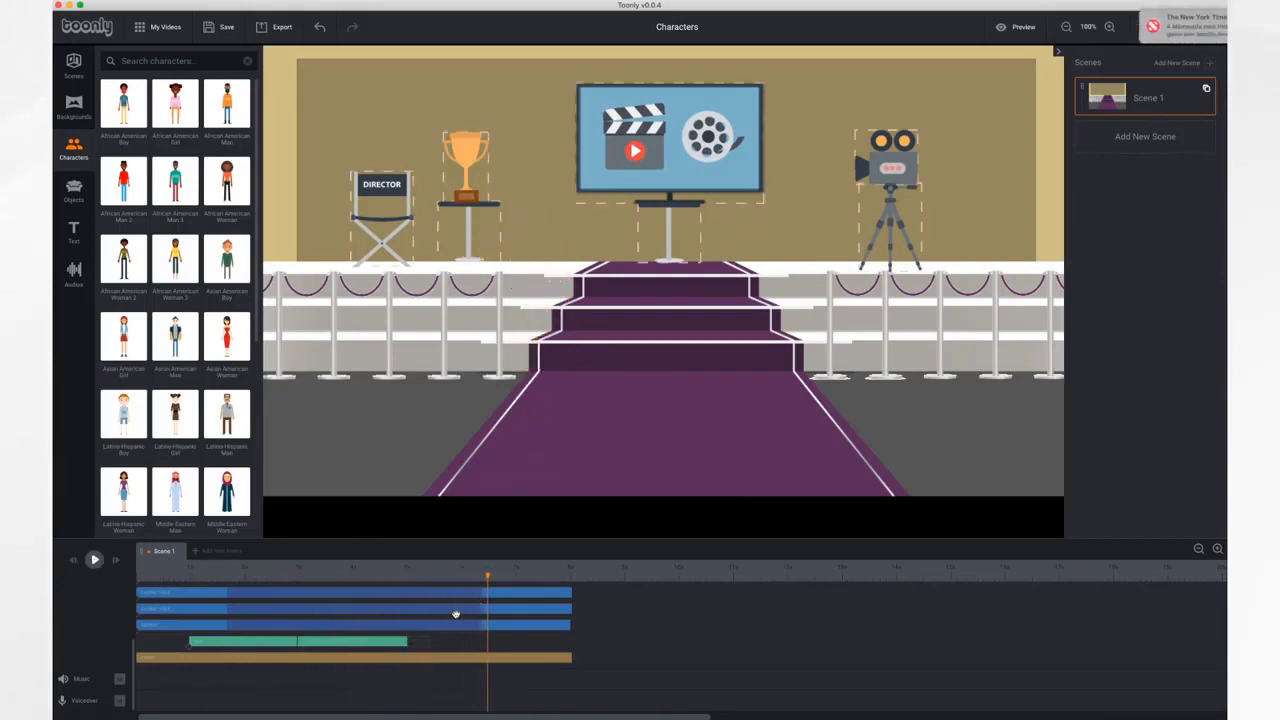
Add a Dancing animation after the woman's Clapping clip and play the scene from the beginning.
click(413, 642)
click(524, 569)
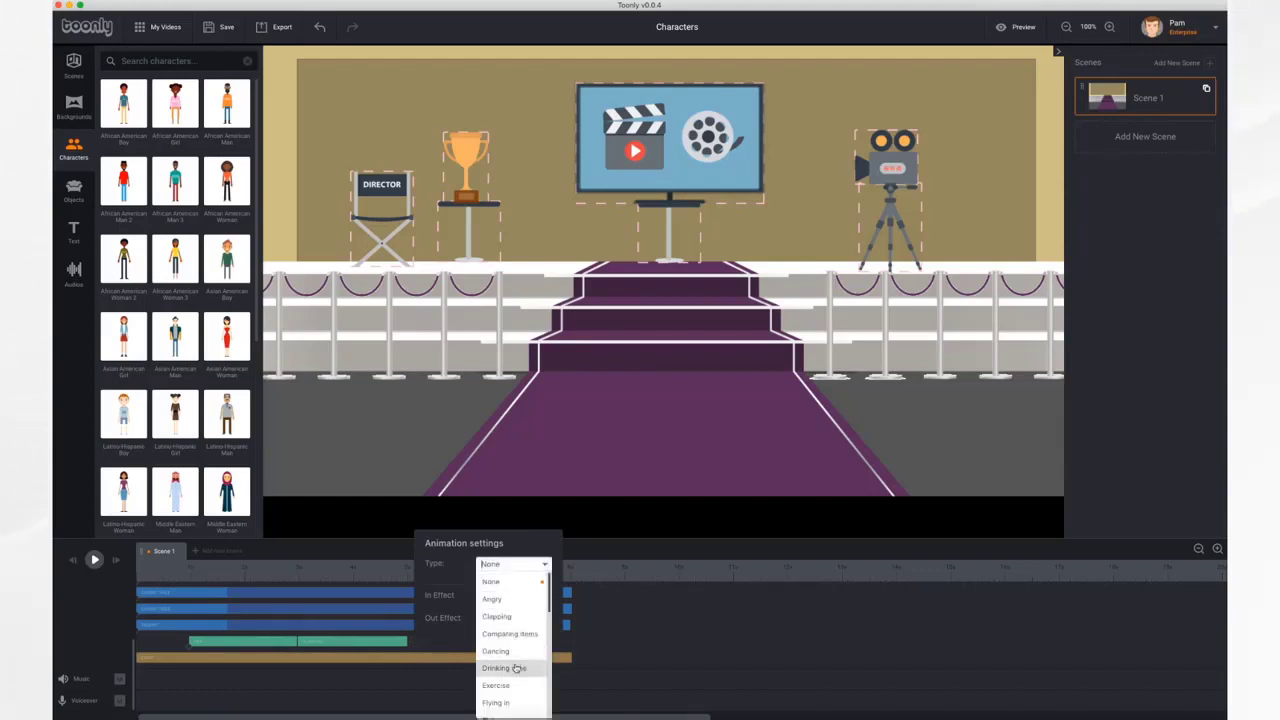
scroll(516, 668, down, 1)
click(497, 634)
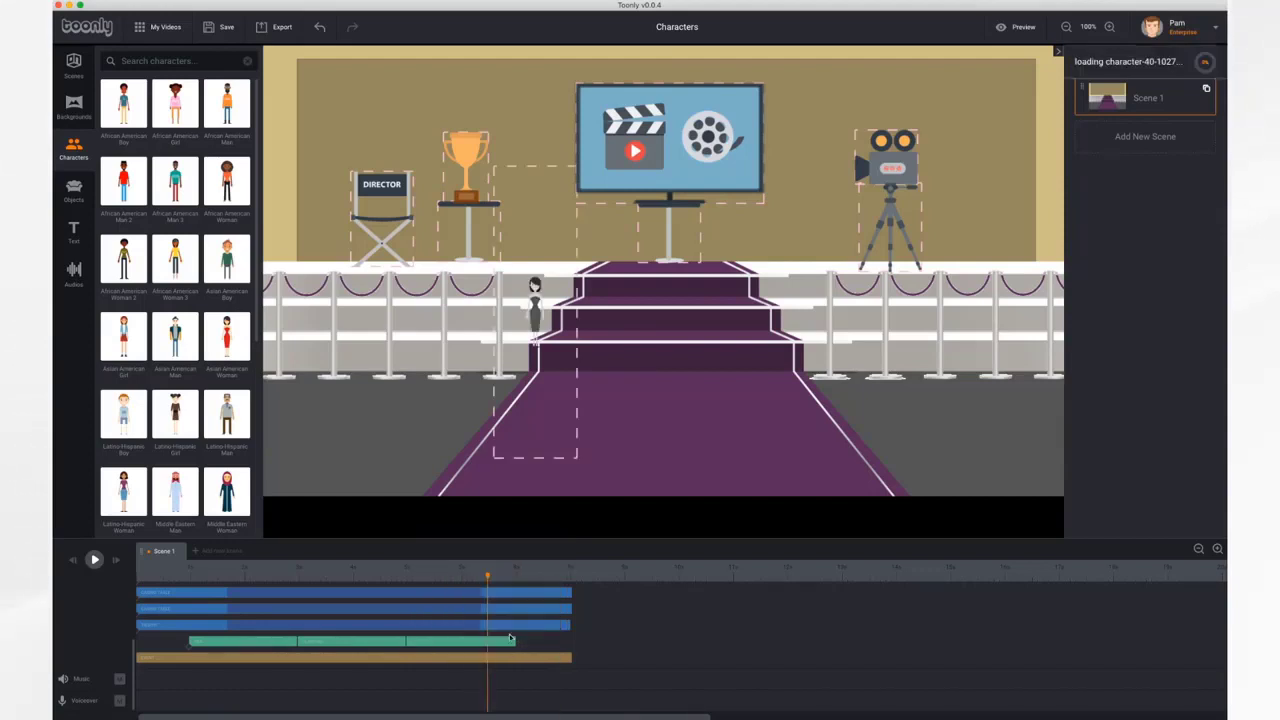
click(75, 560)
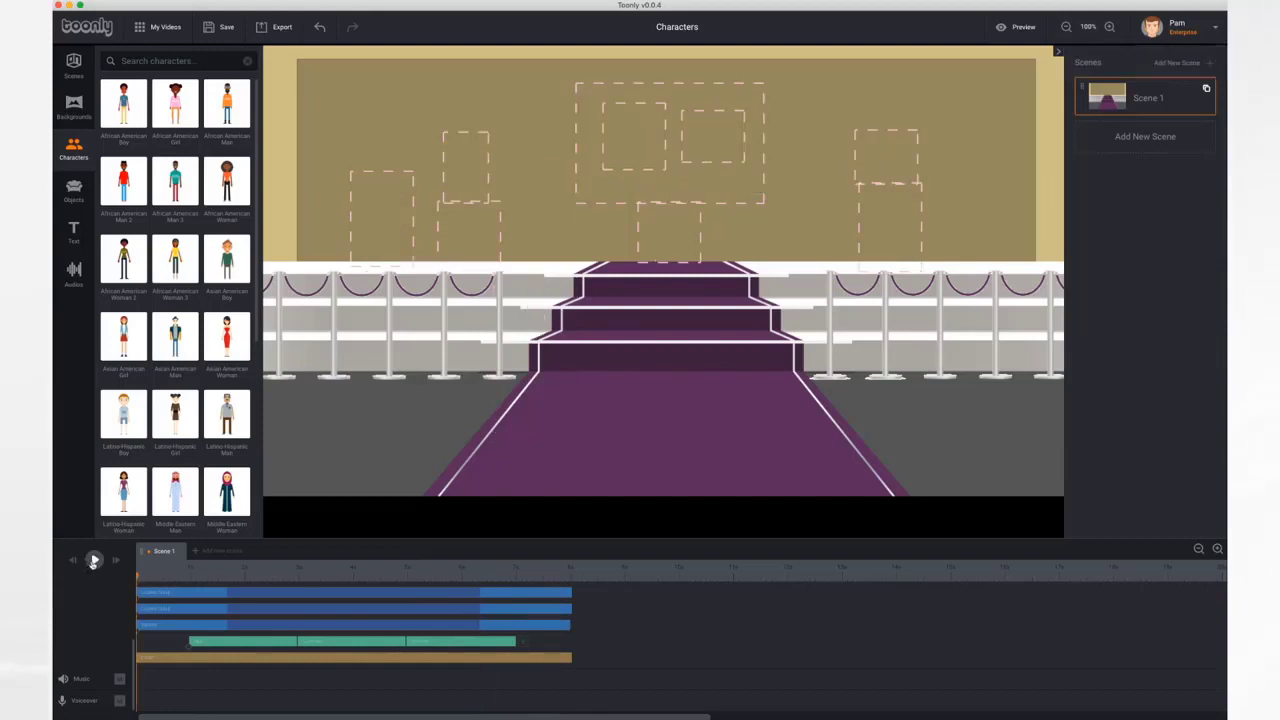
click(93, 561)
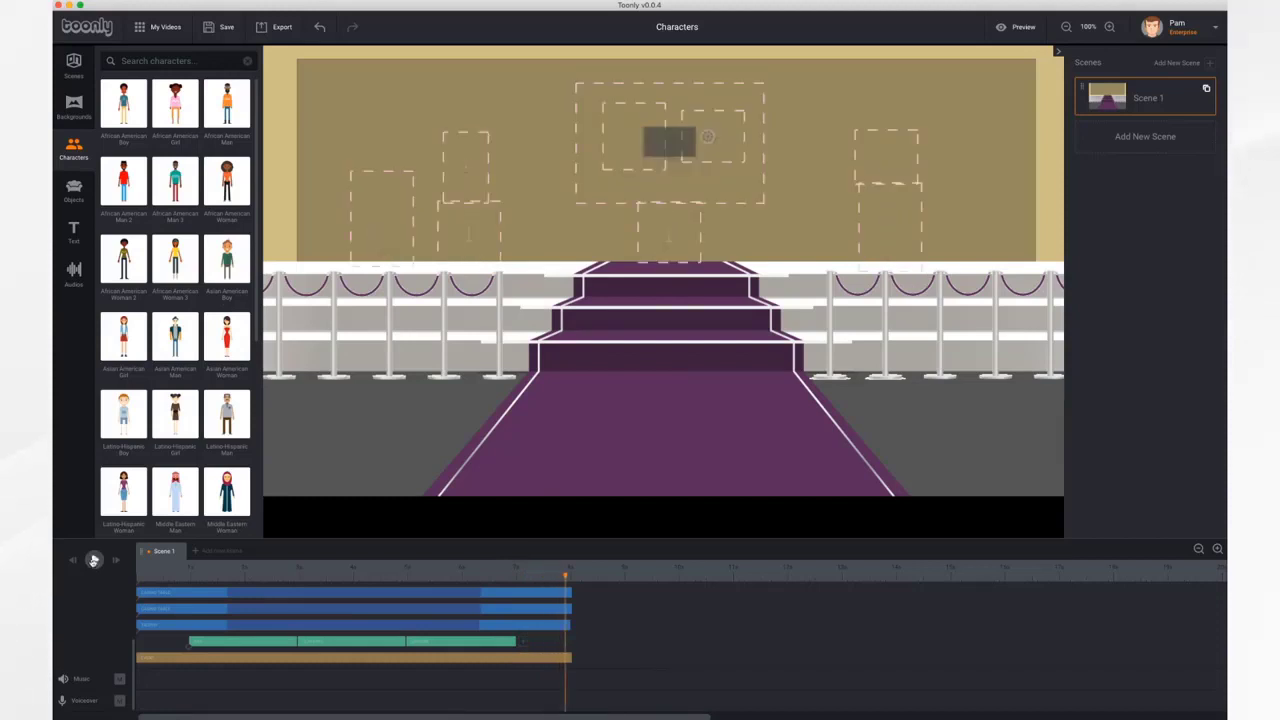
Add a Holding trophy animation after the woman's Dancing clip and play the scene from the beginning.
click(521, 643)
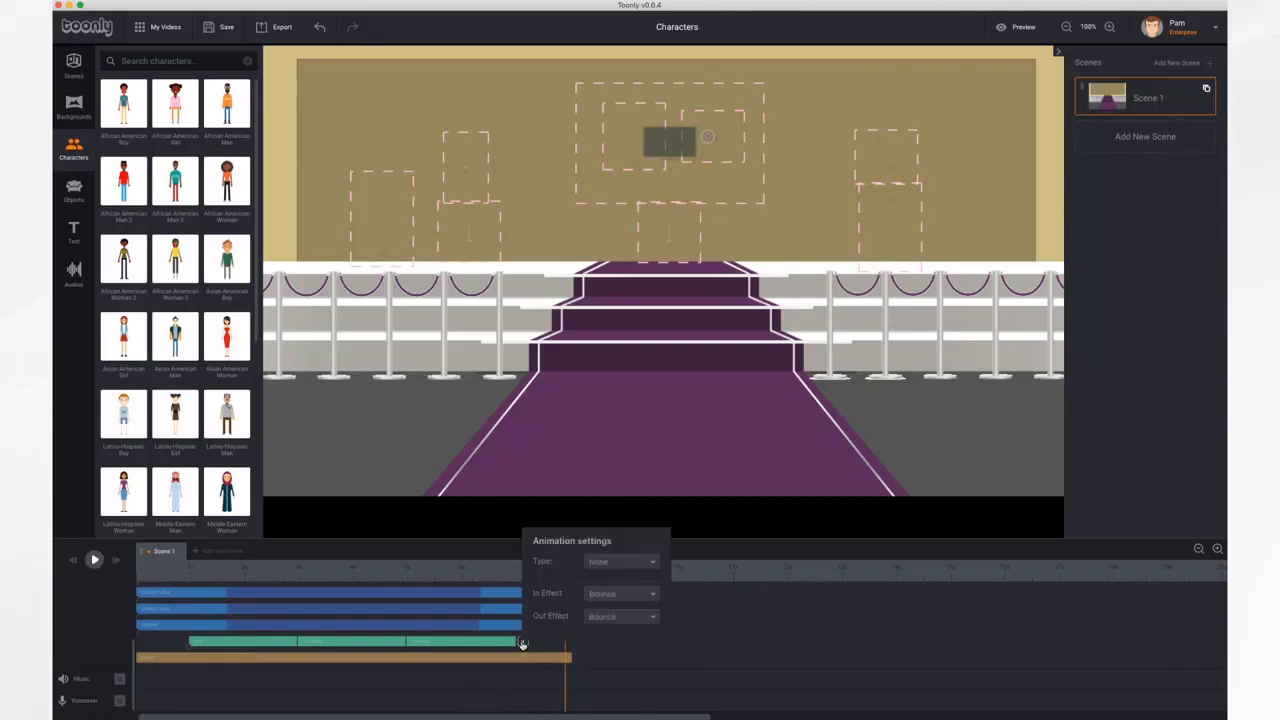
click(635, 565)
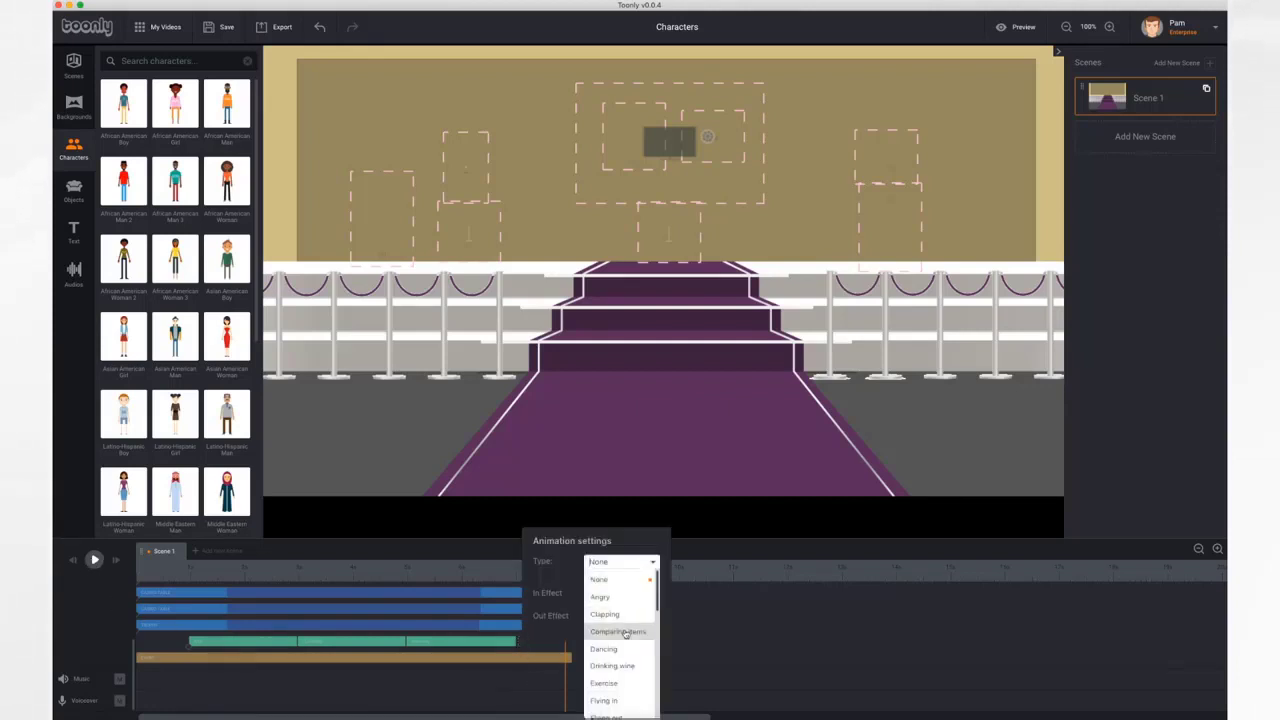
scroll(628, 630, down, 4)
scroll(622, 681, down, 3)
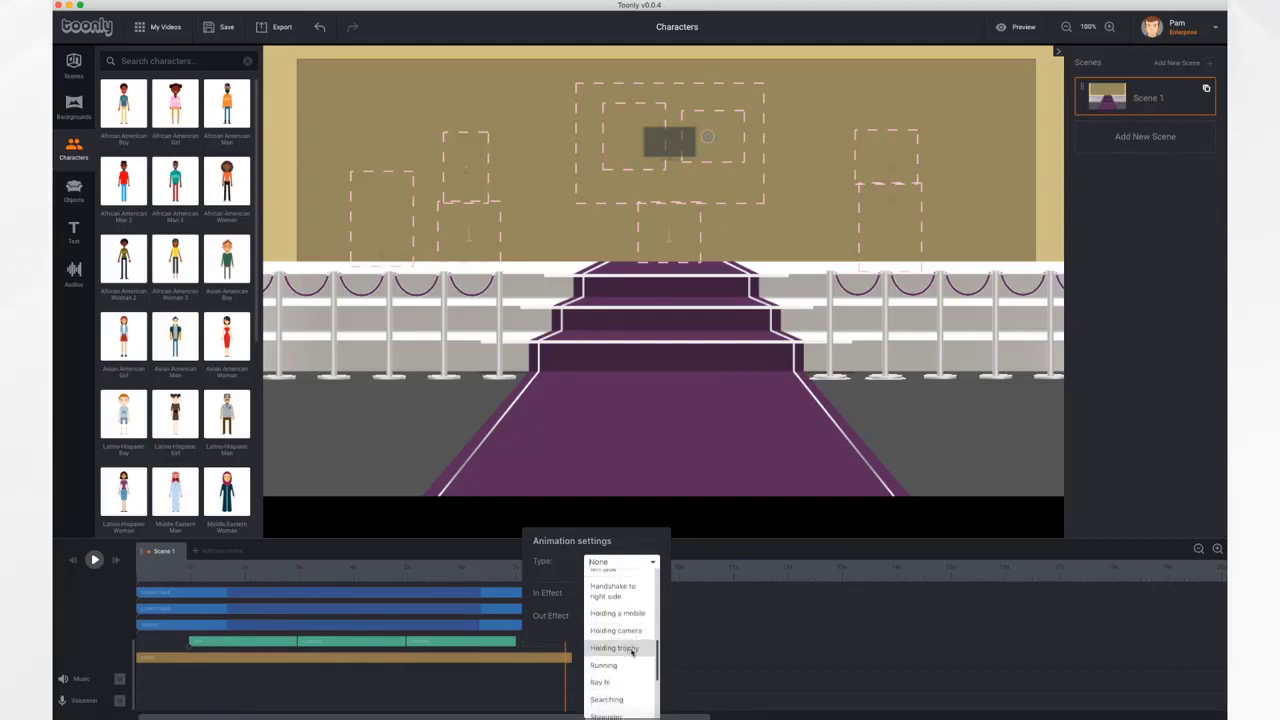
click(632, 649)
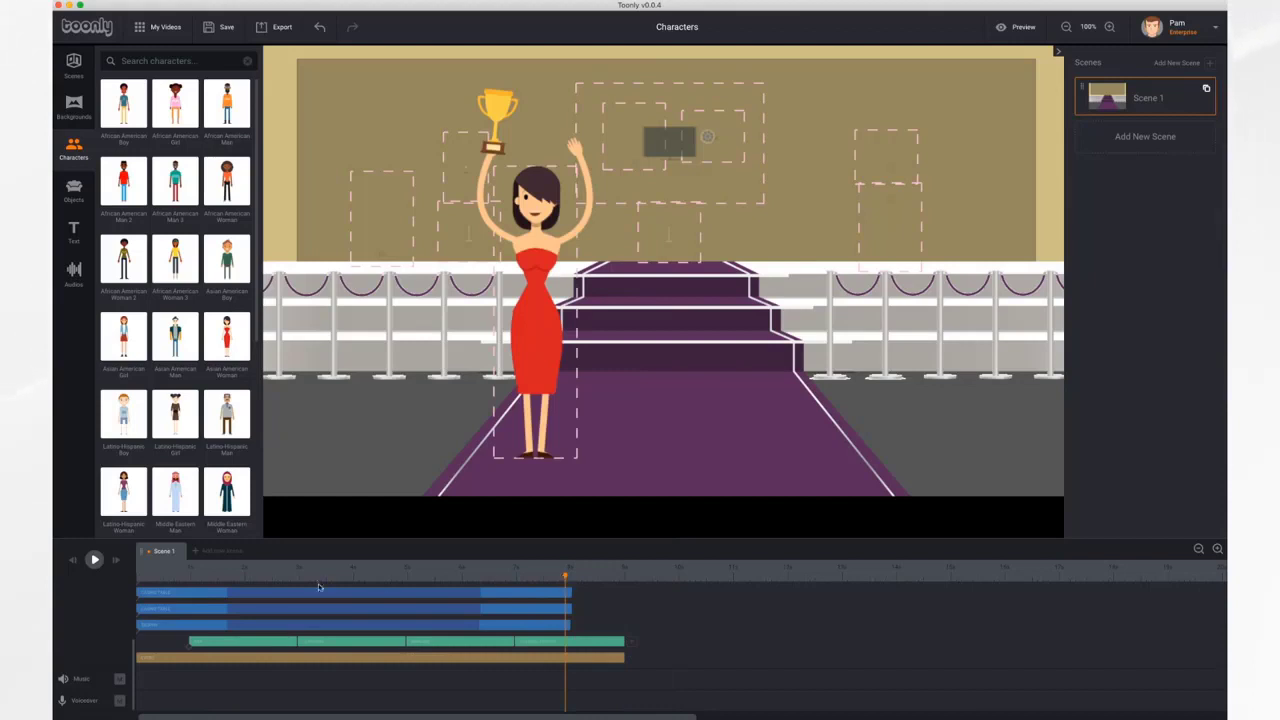
click(72, 561)
click(94, 561)
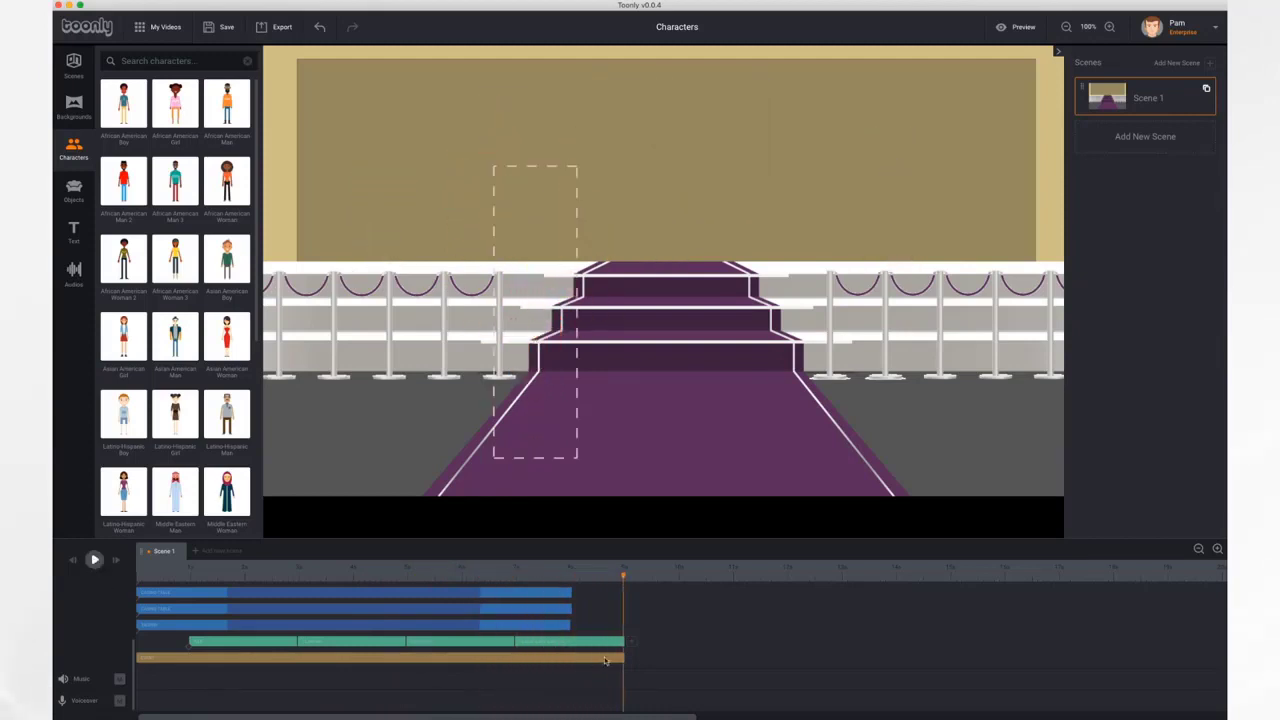
Retime the woman's animation clips, shortening the first and Holding trophy clips and lengthening Dancing, so the sequence ends at about 8 seconds.
drag(624, 641, 613, 641)
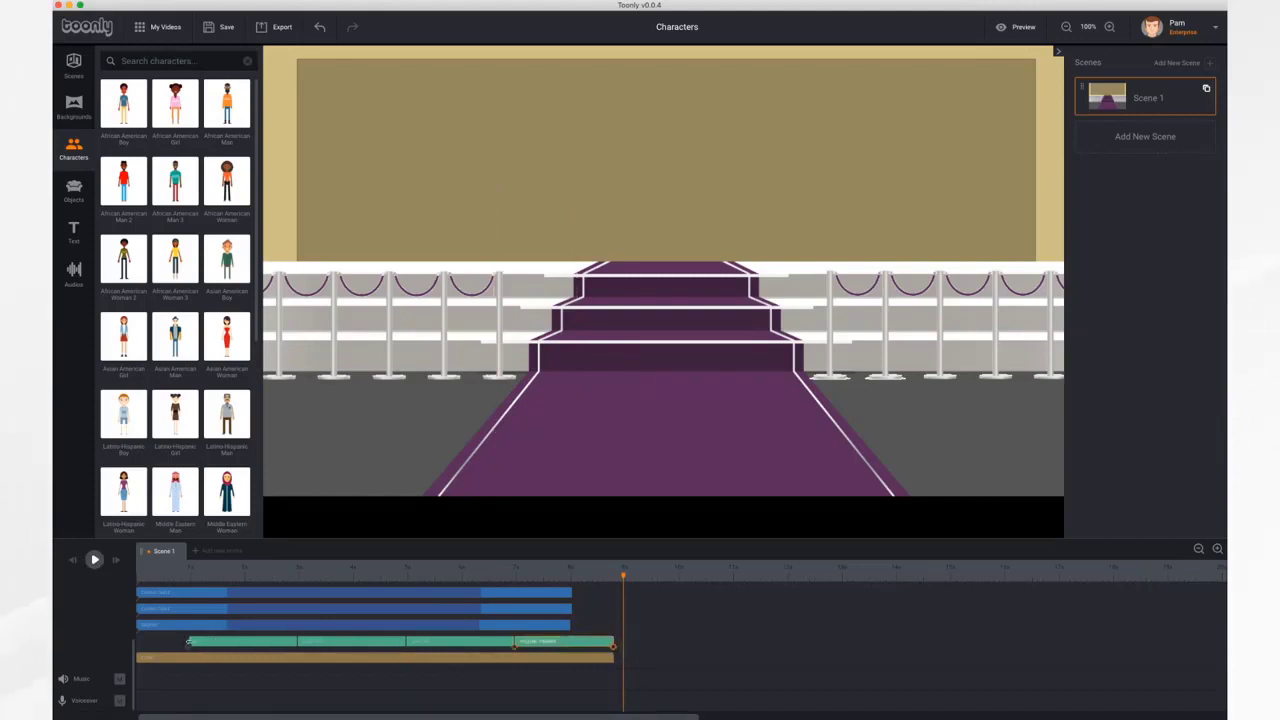
mouse_move(188, 641)
mouse_down()
mouse_move(163, 641)
mouse_move(277, 641)
mouse_move(186, 641)
mouse_up()
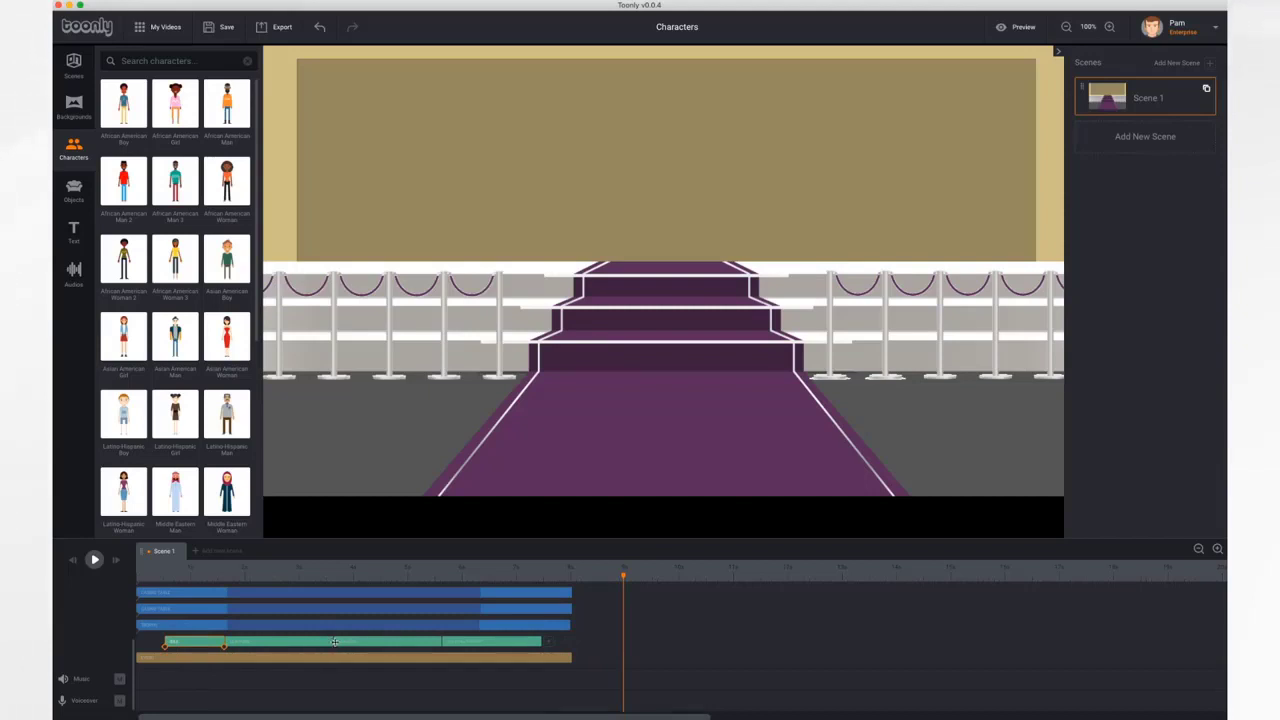
drag(335, 641, 320, 641)
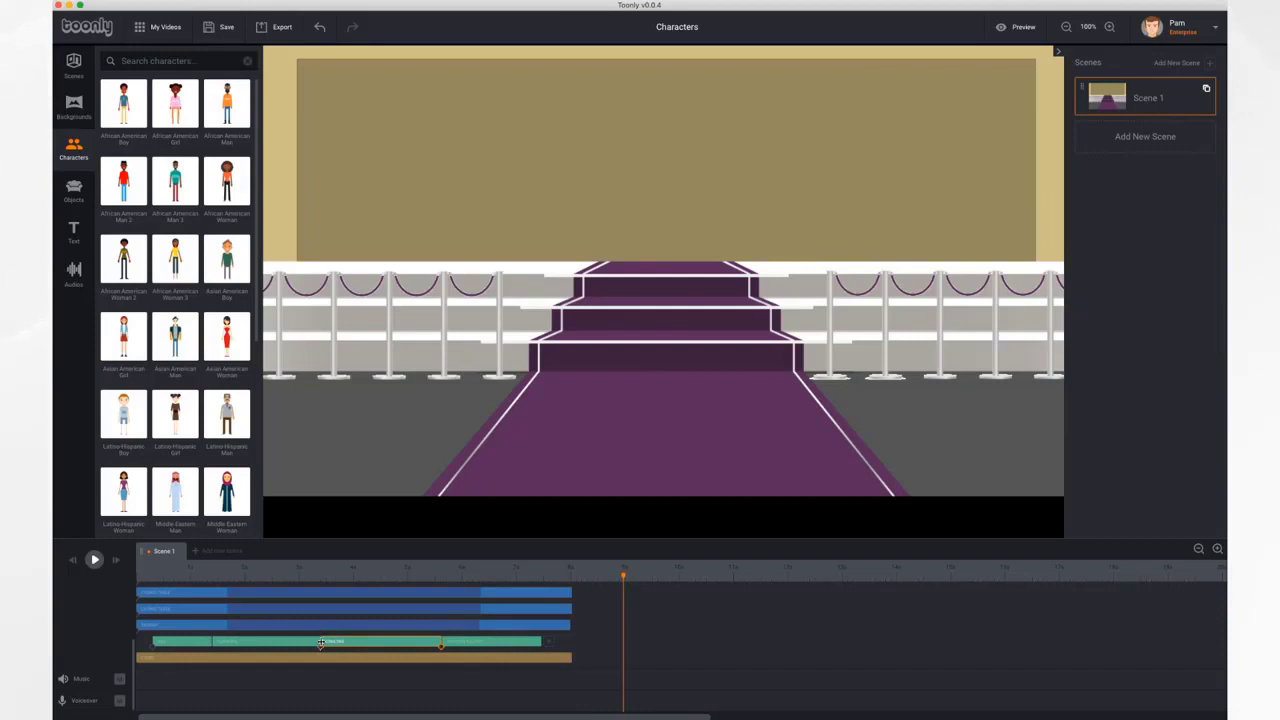
drag(197, 643, 225, 643)
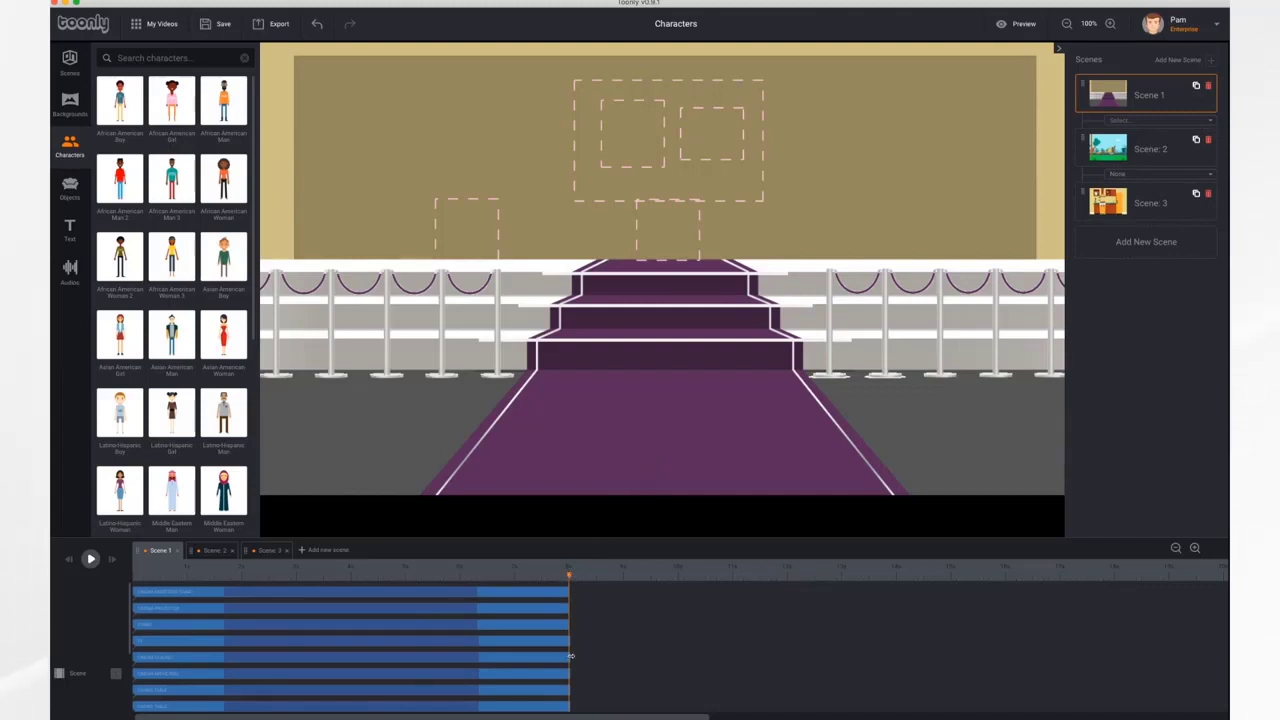
Add a Running animation after the woman's Holding trophy clip in Scene 1.
scroll(573, 642, down, 3)
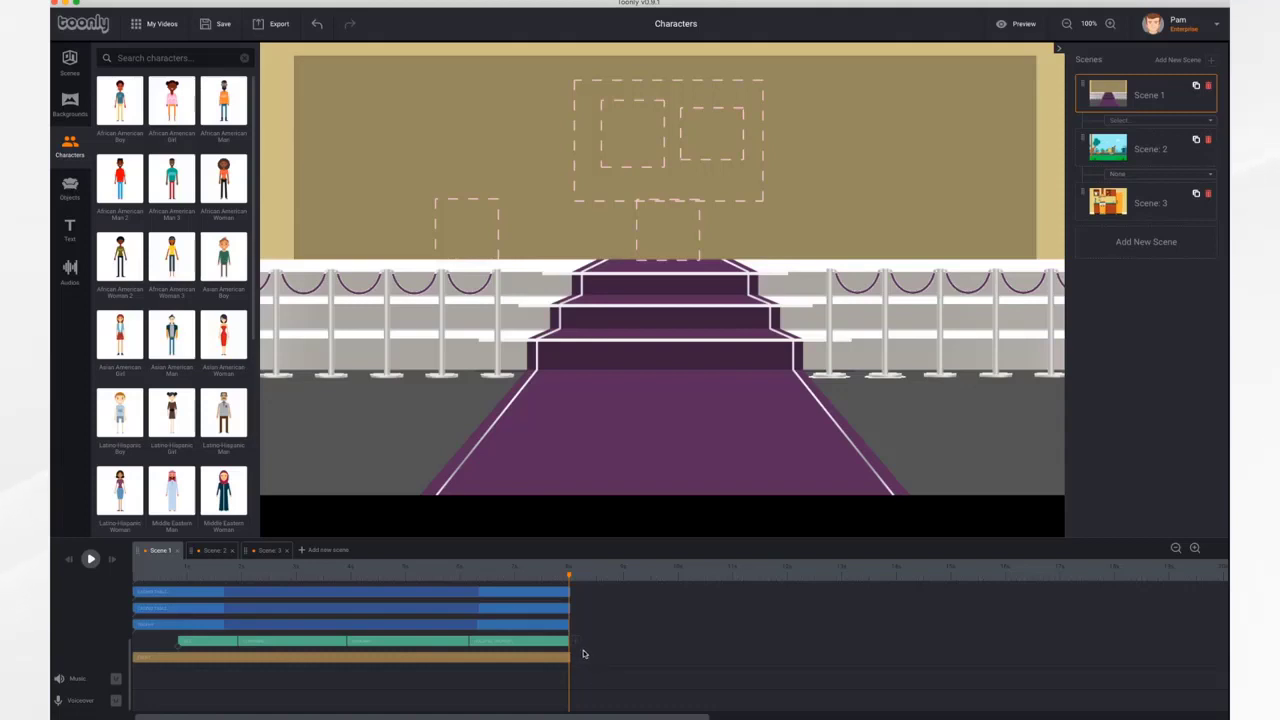
click(575, 645)
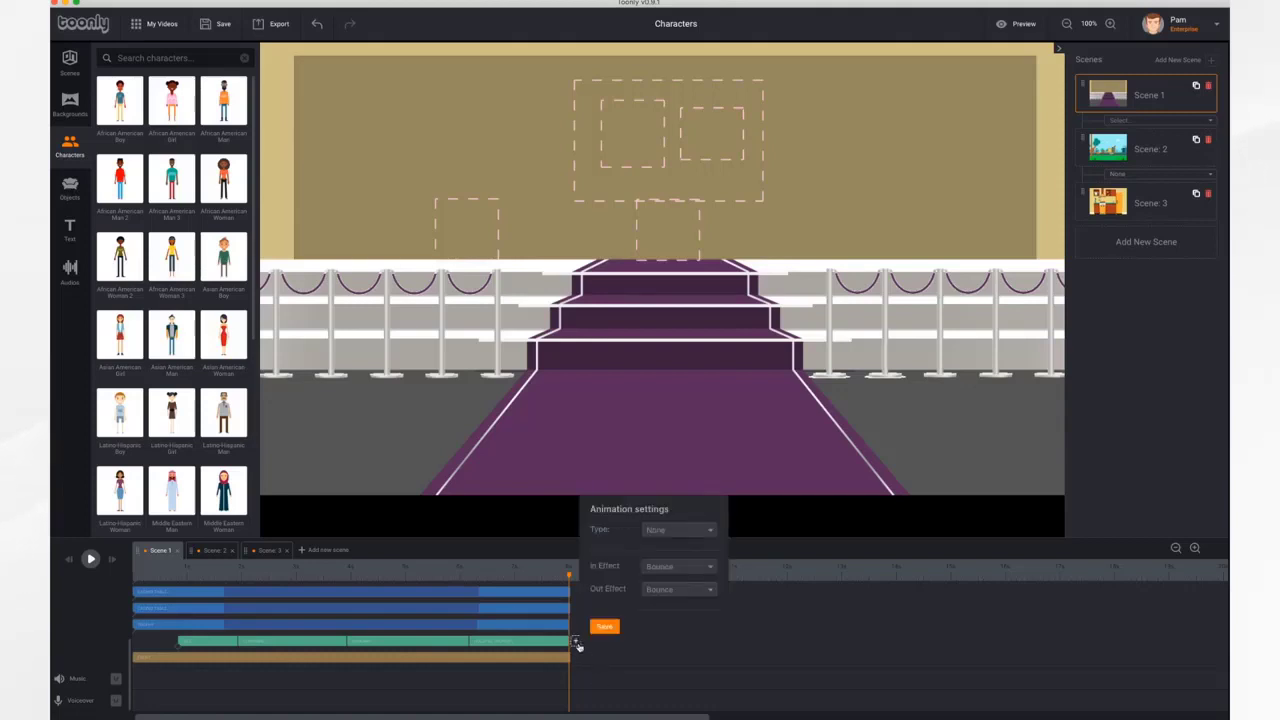
click(688, 538)
scroll(685, 618, down, 2)
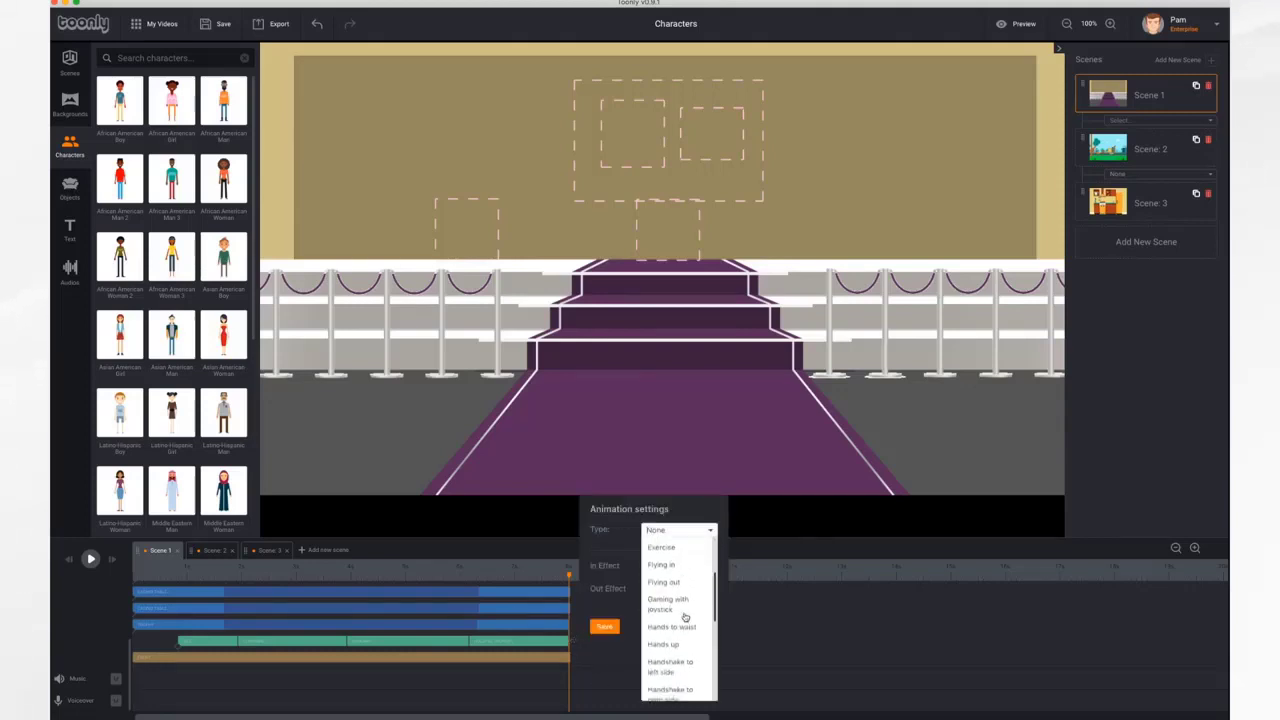
scroll(685, 618, down, 8)
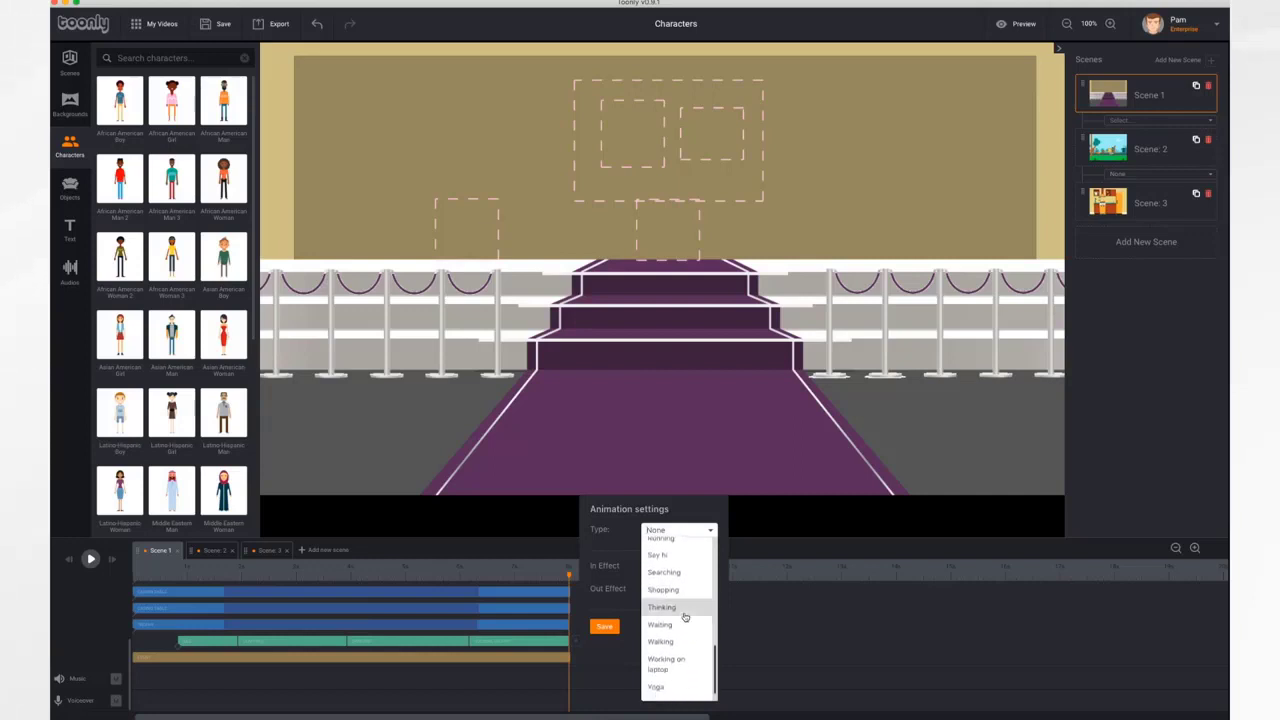
scroll(685, 650, up, 2)
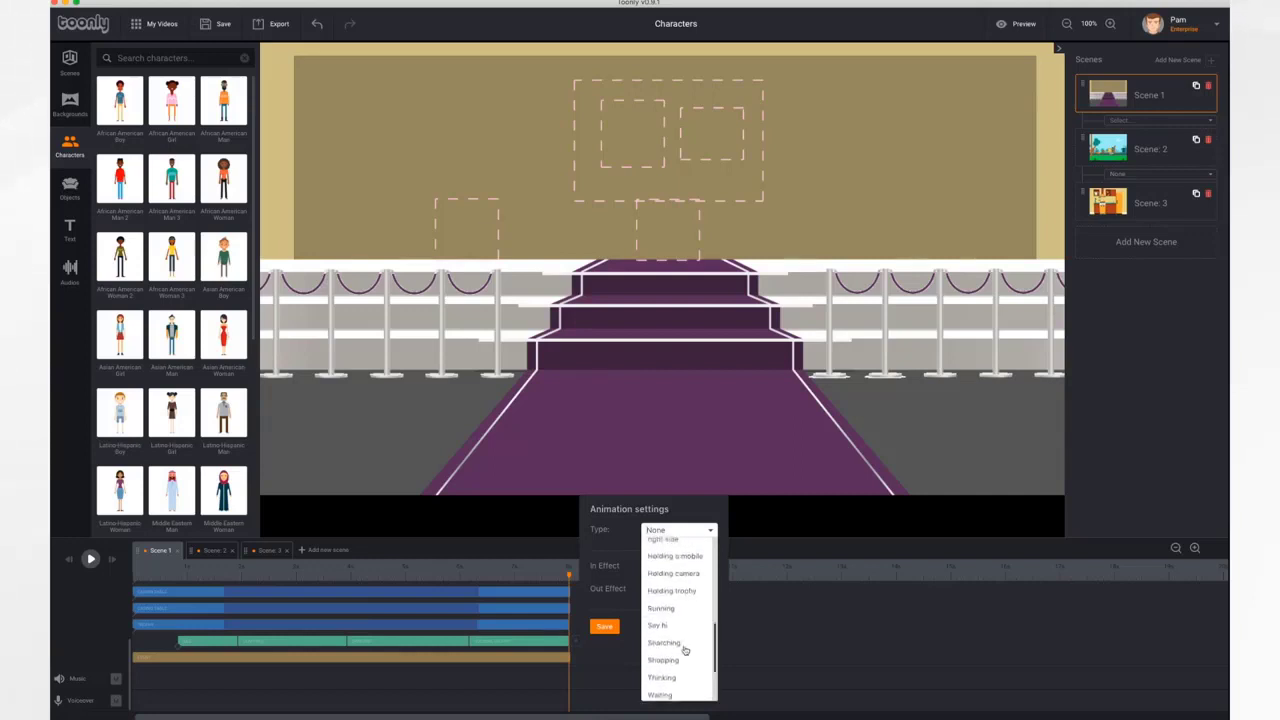
scroll(685, 650, up, 3)
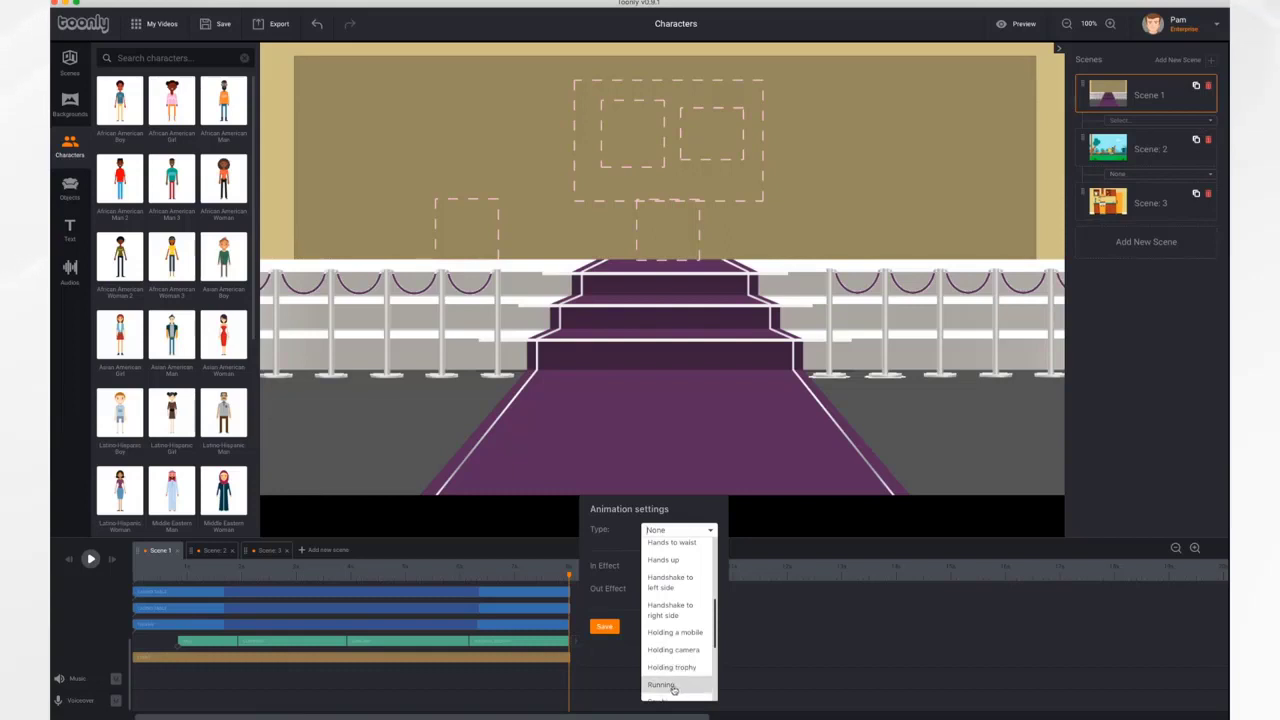
click(674, 689)
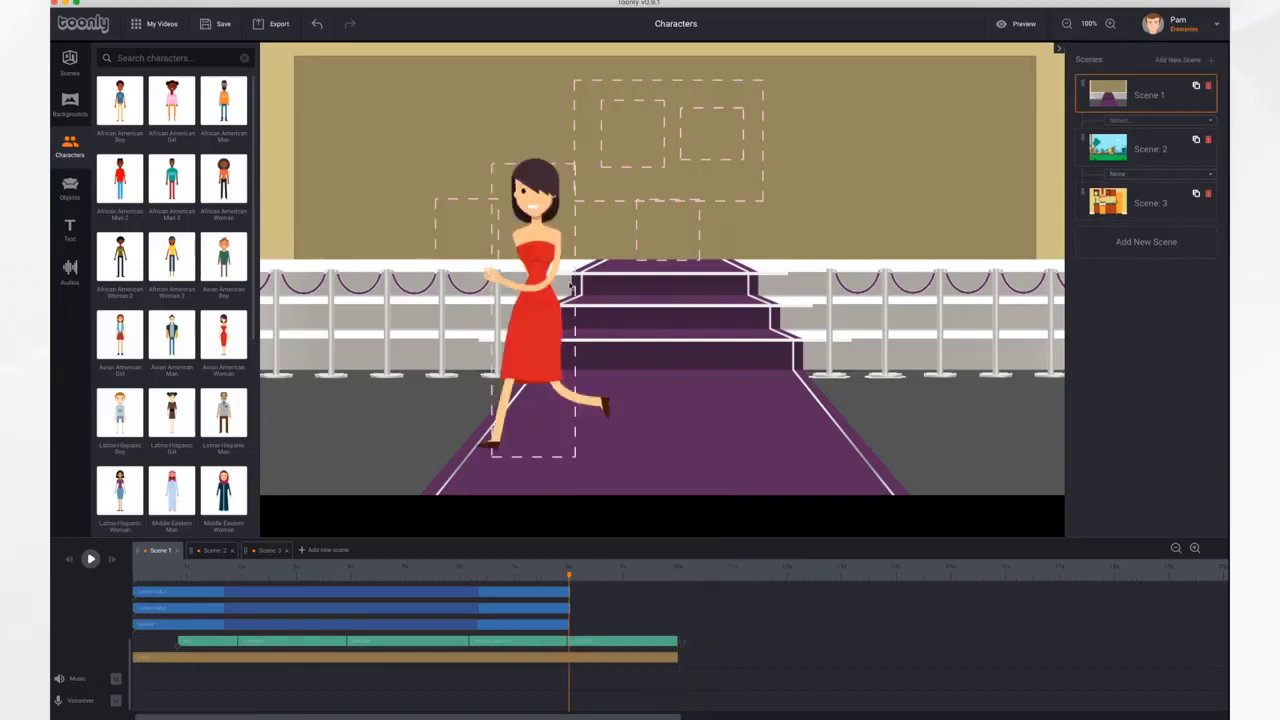
Flip the running woman horizontally to face the carpet and select the end point of her Running clip.
click(543, 298)
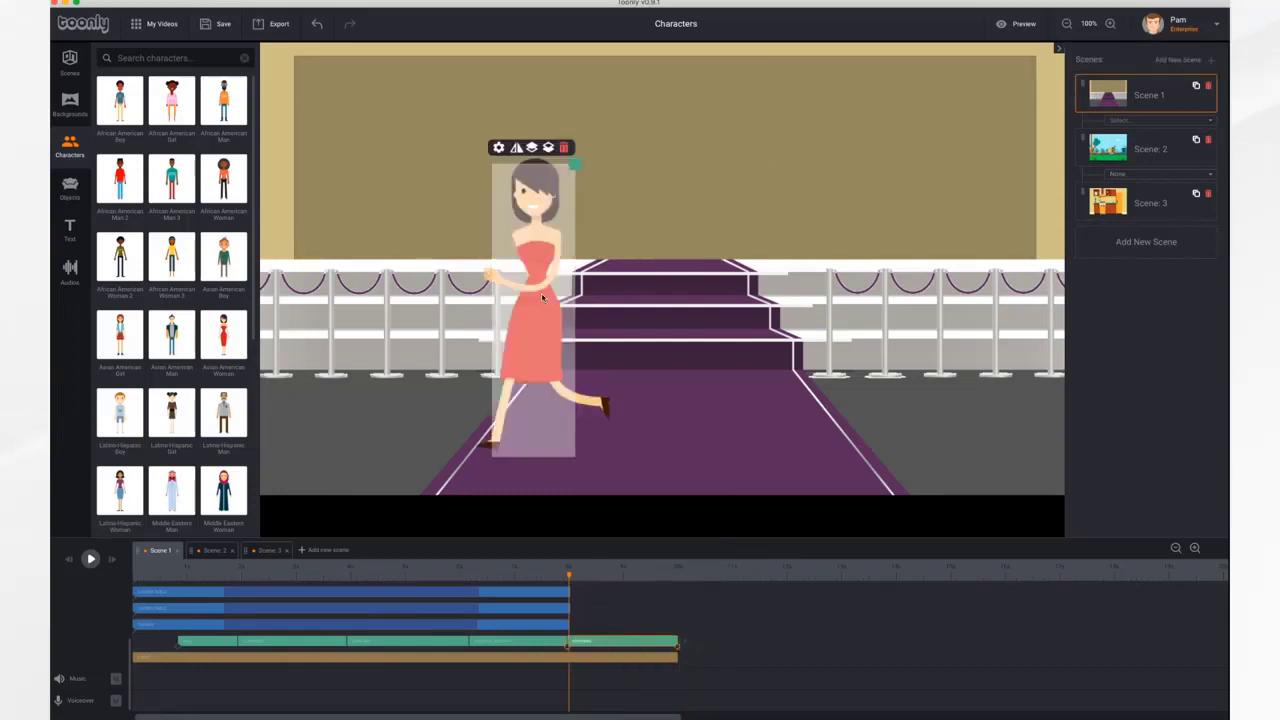
click(515, 148)
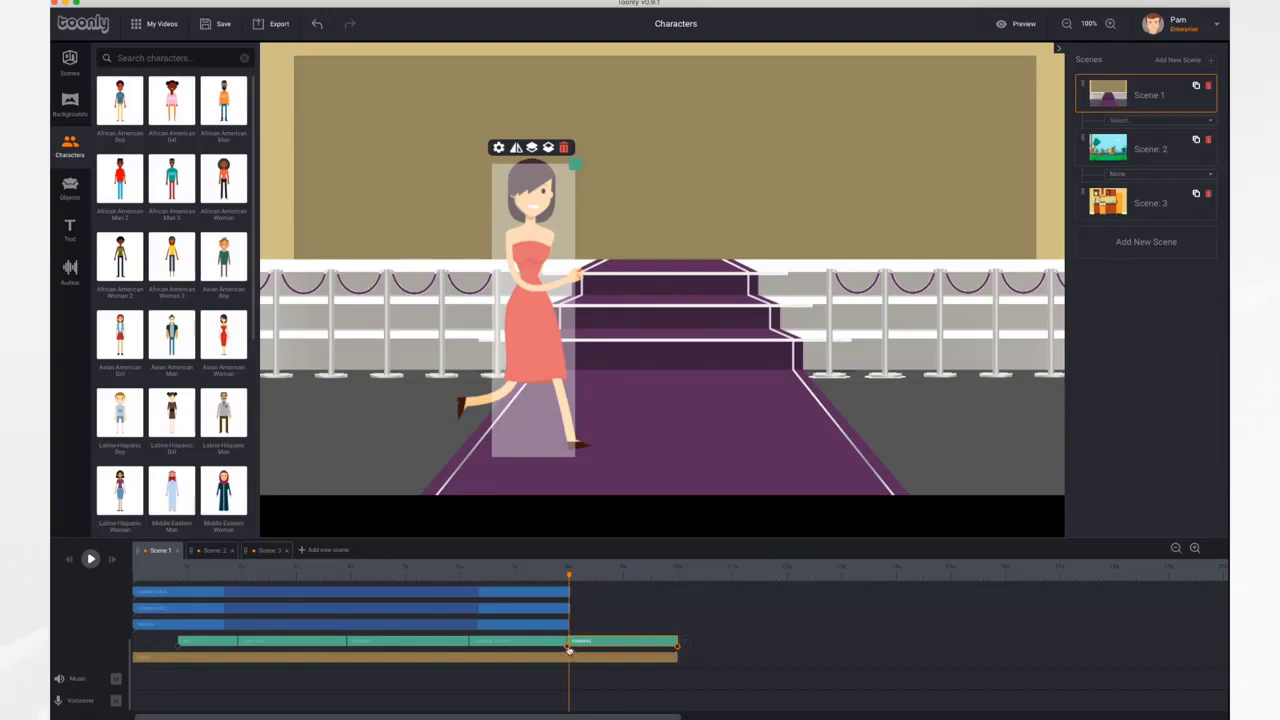
click(676, 650)
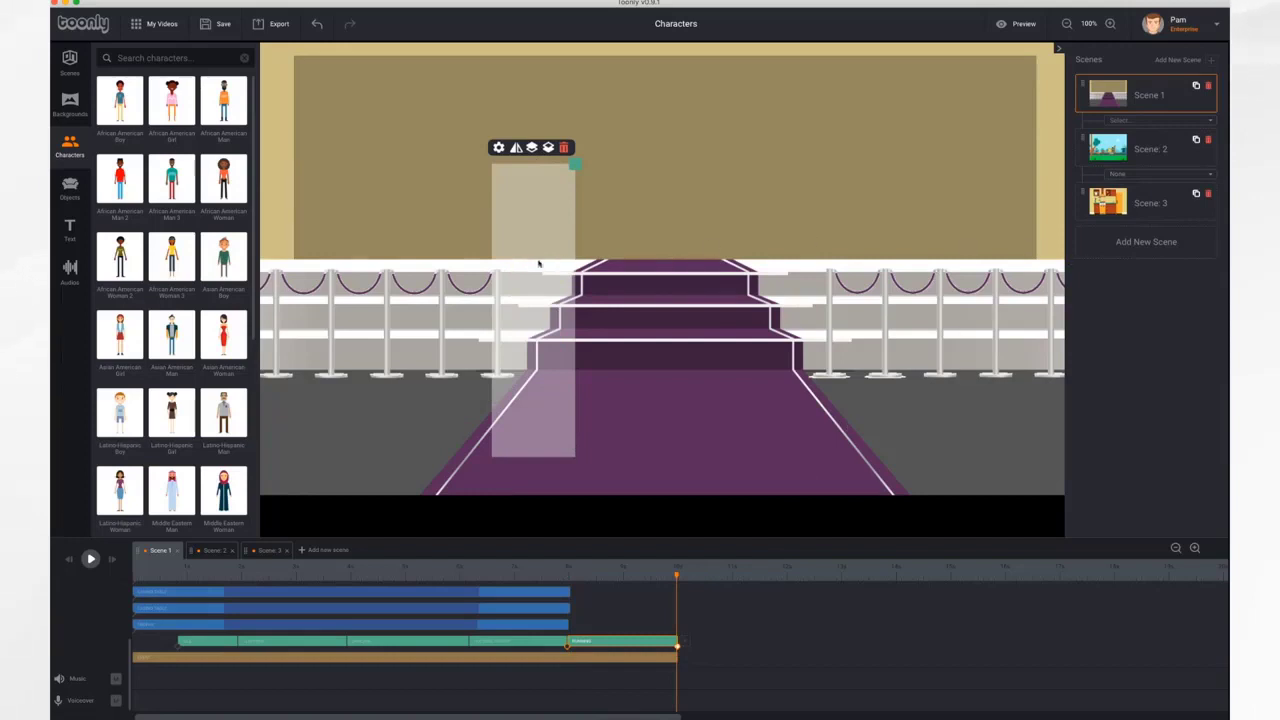
Move the woman's Running end position past the scene's right edge and replay the scene from about 7 seconds.
drag(523, 260, 1105, 269)
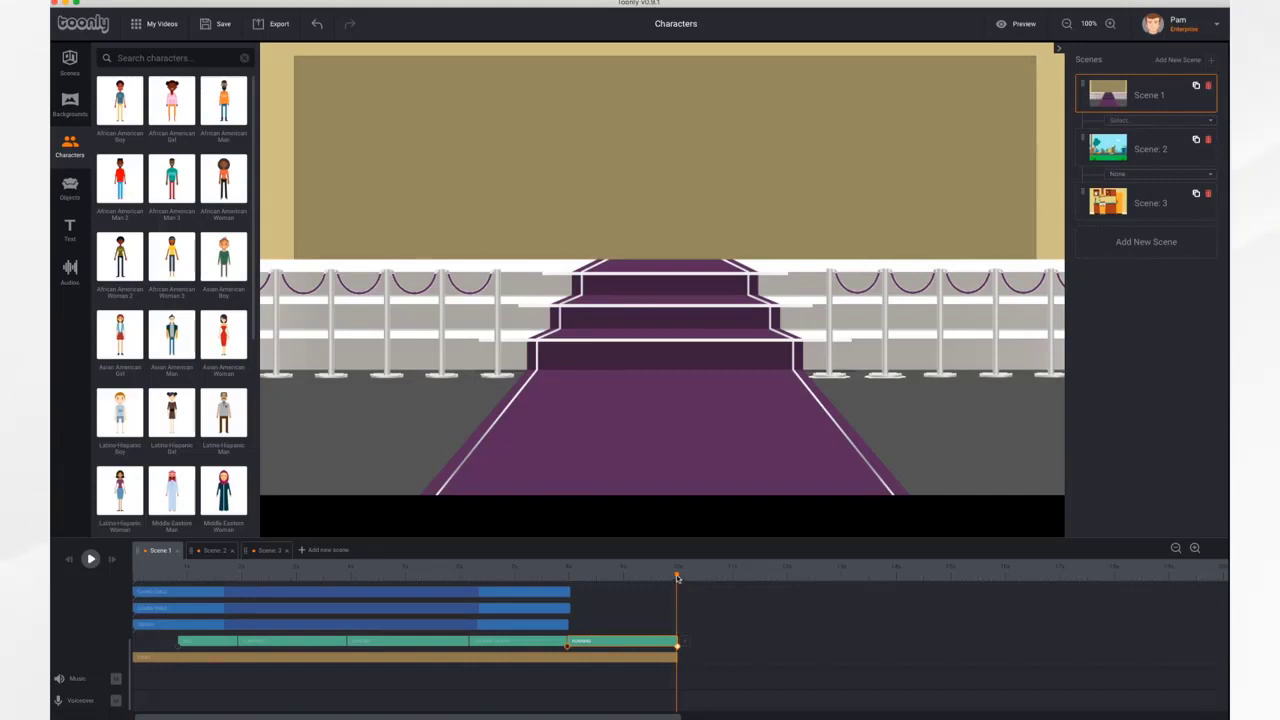
drag(677, 578, 513, 578)
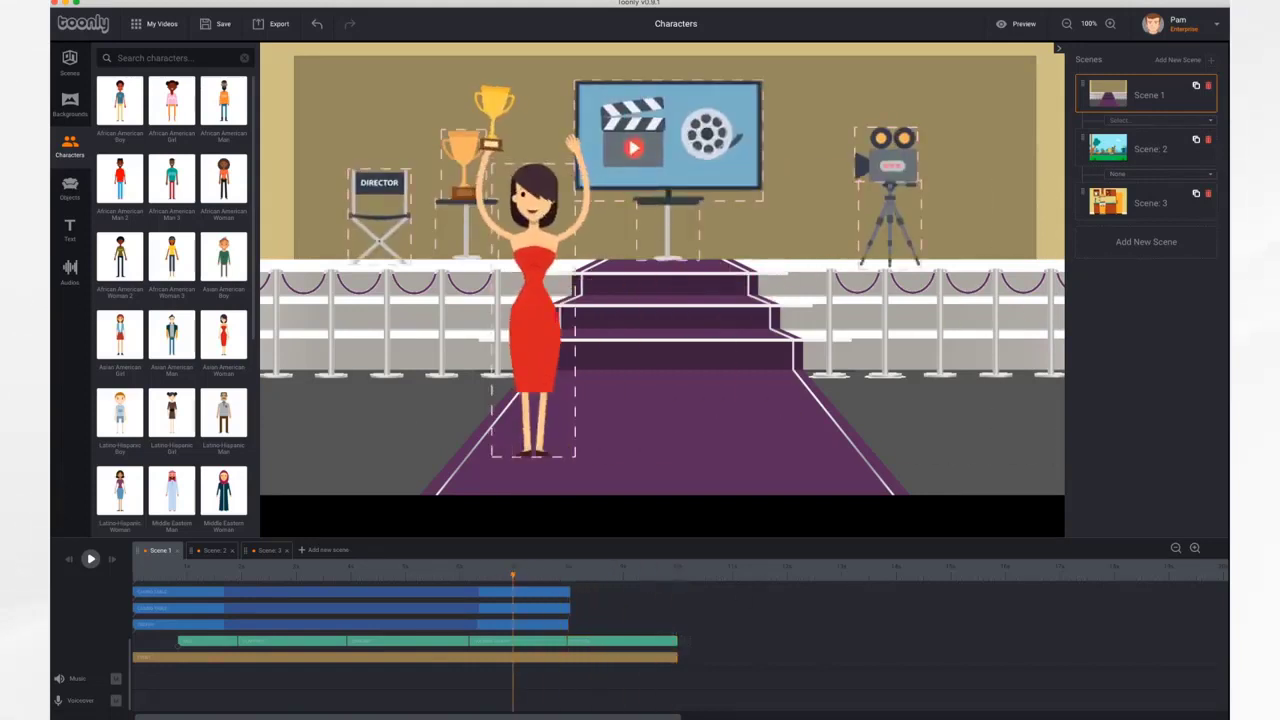
click(89, 560)
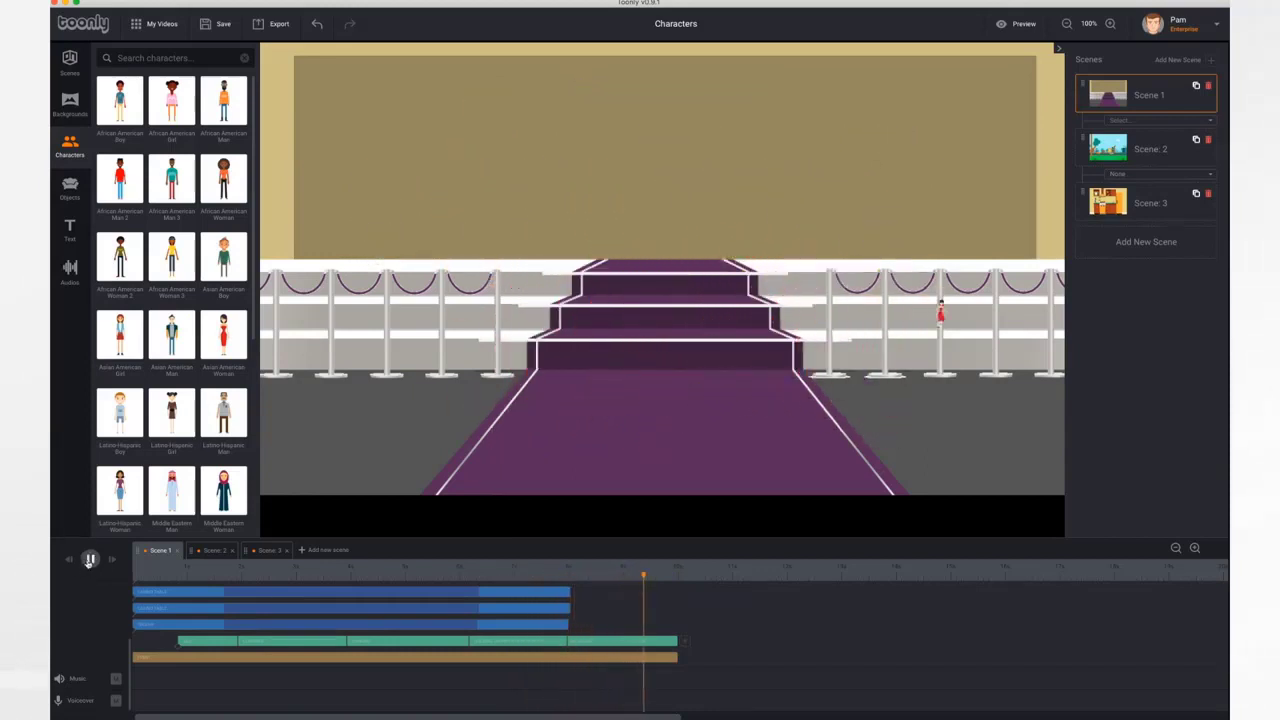
Set the Out Effect of the woman's Running clip to Instant and replay the end of Scene 1.
click(620, 643)
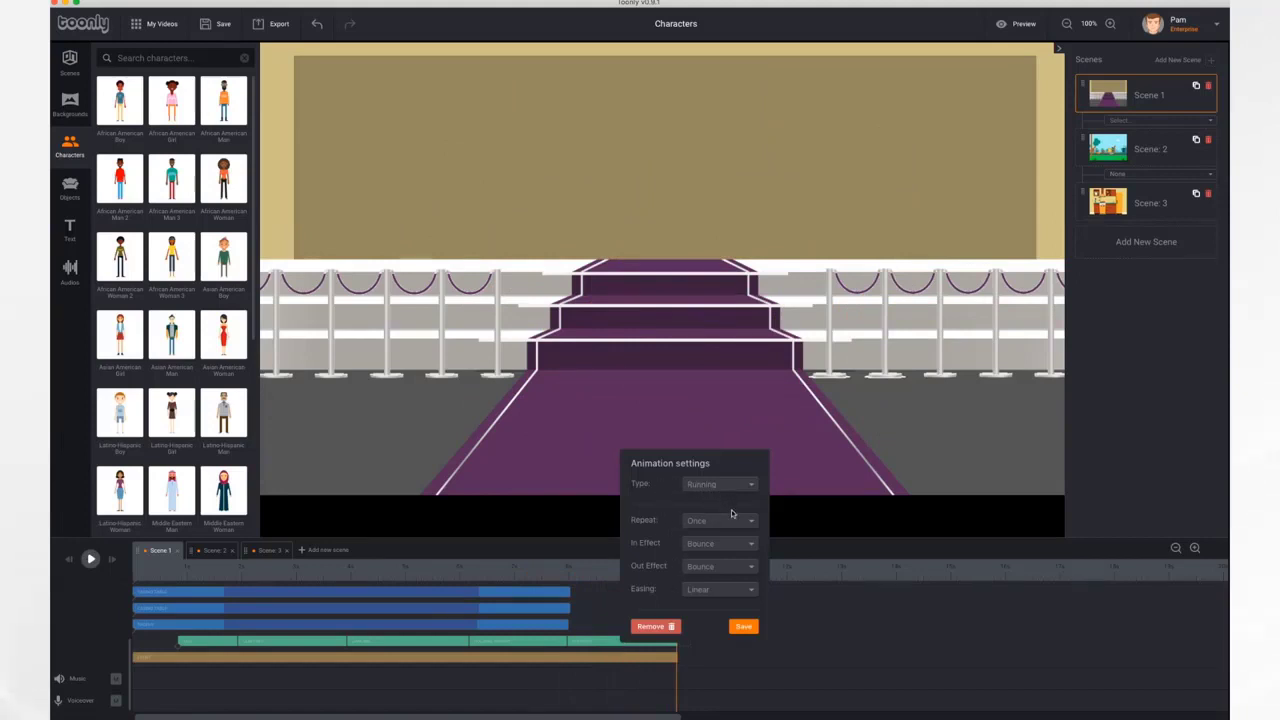
click(724, 567)
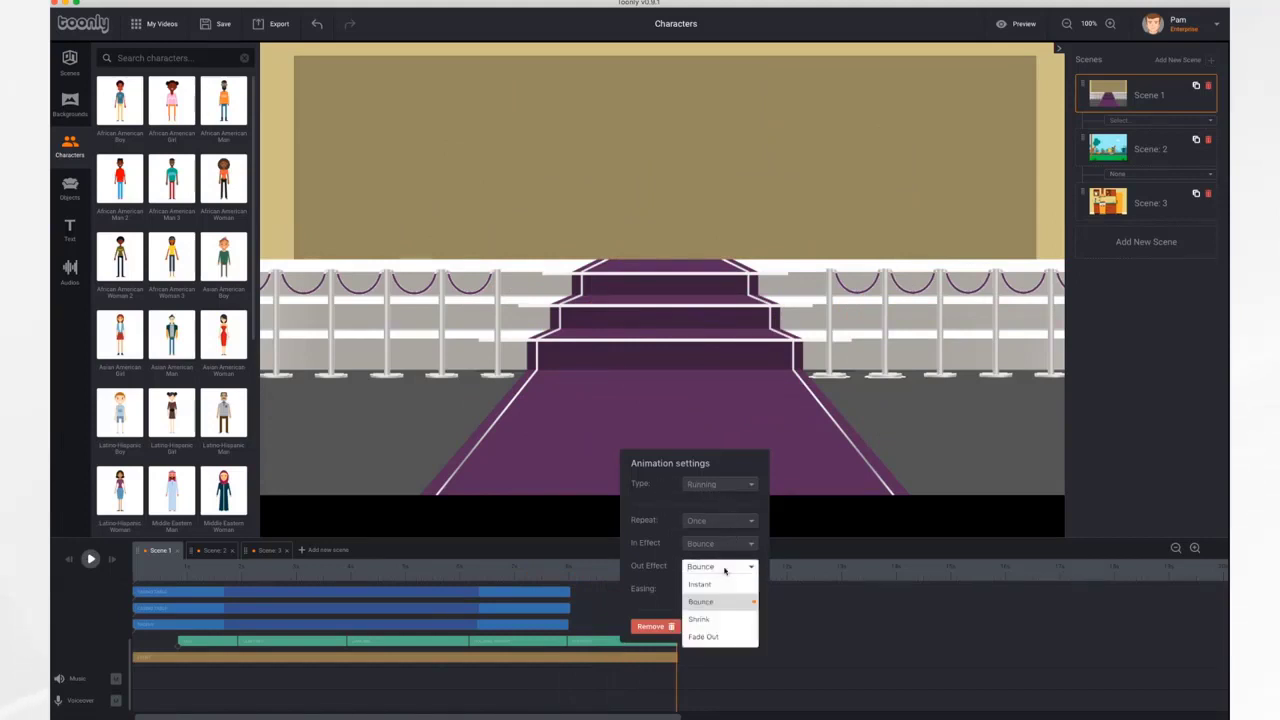
click(700, 585)
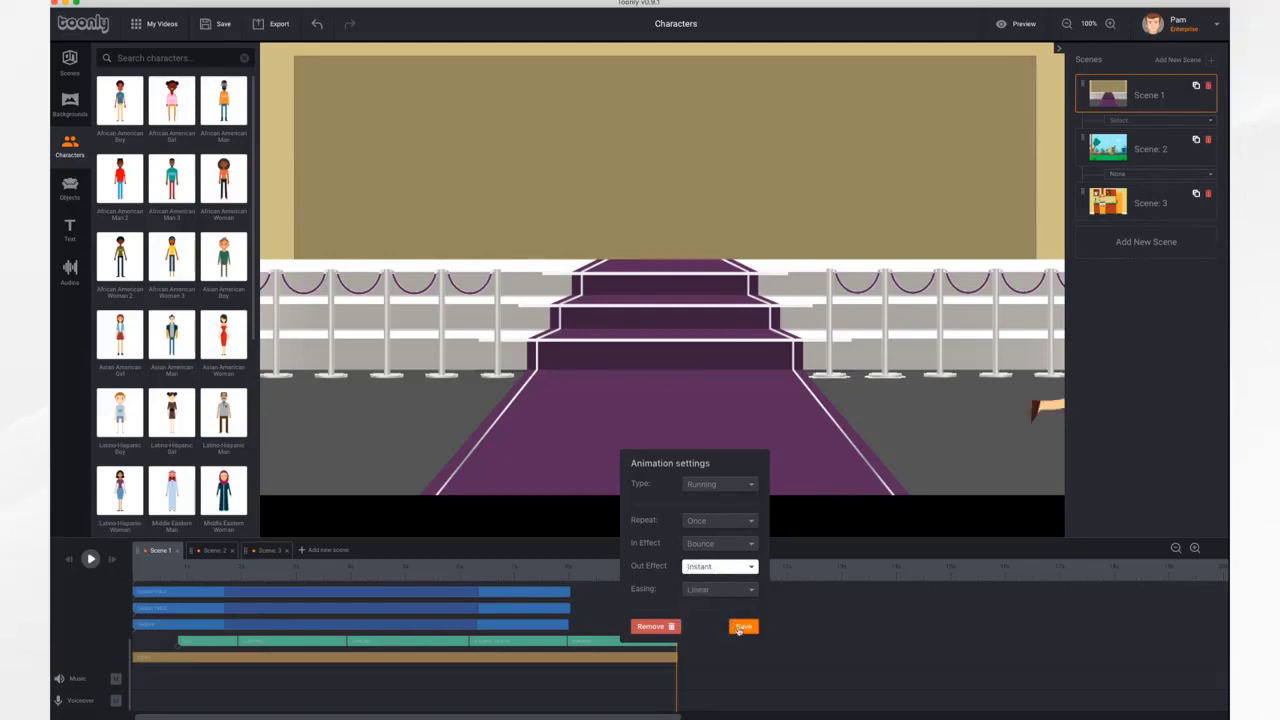
click(742, 627)
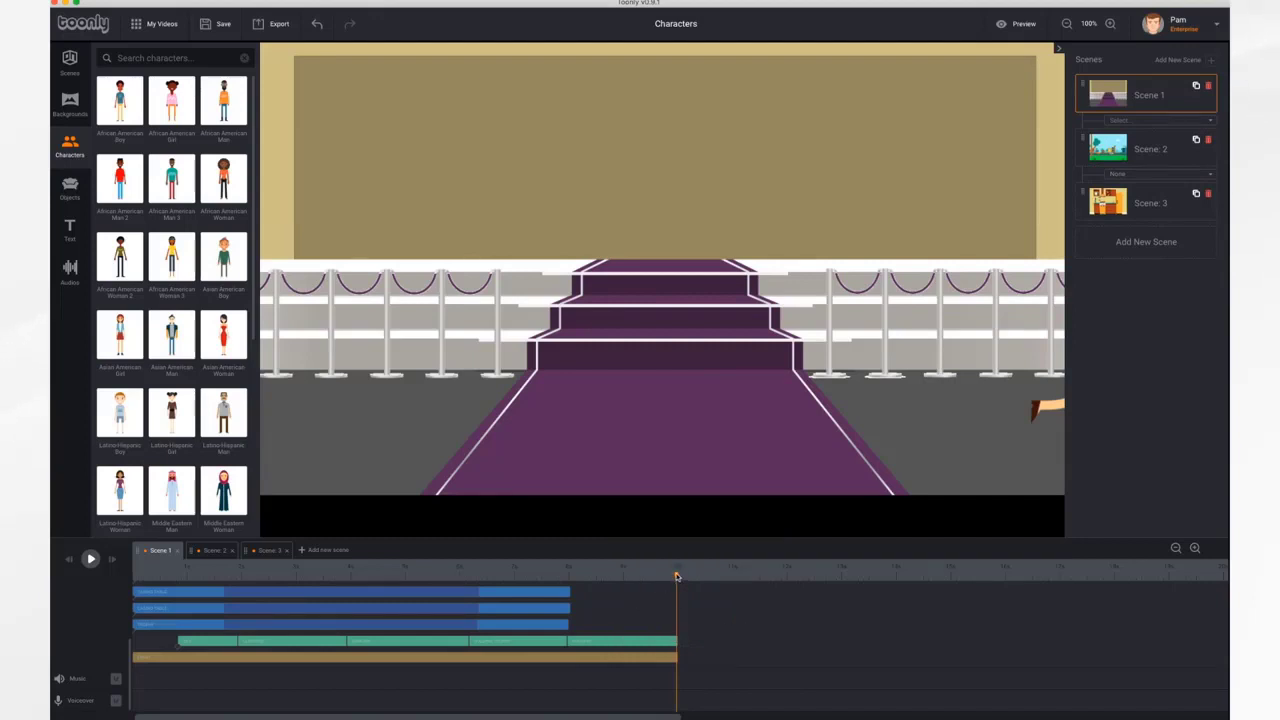
drag(677, 577, 552, 577)
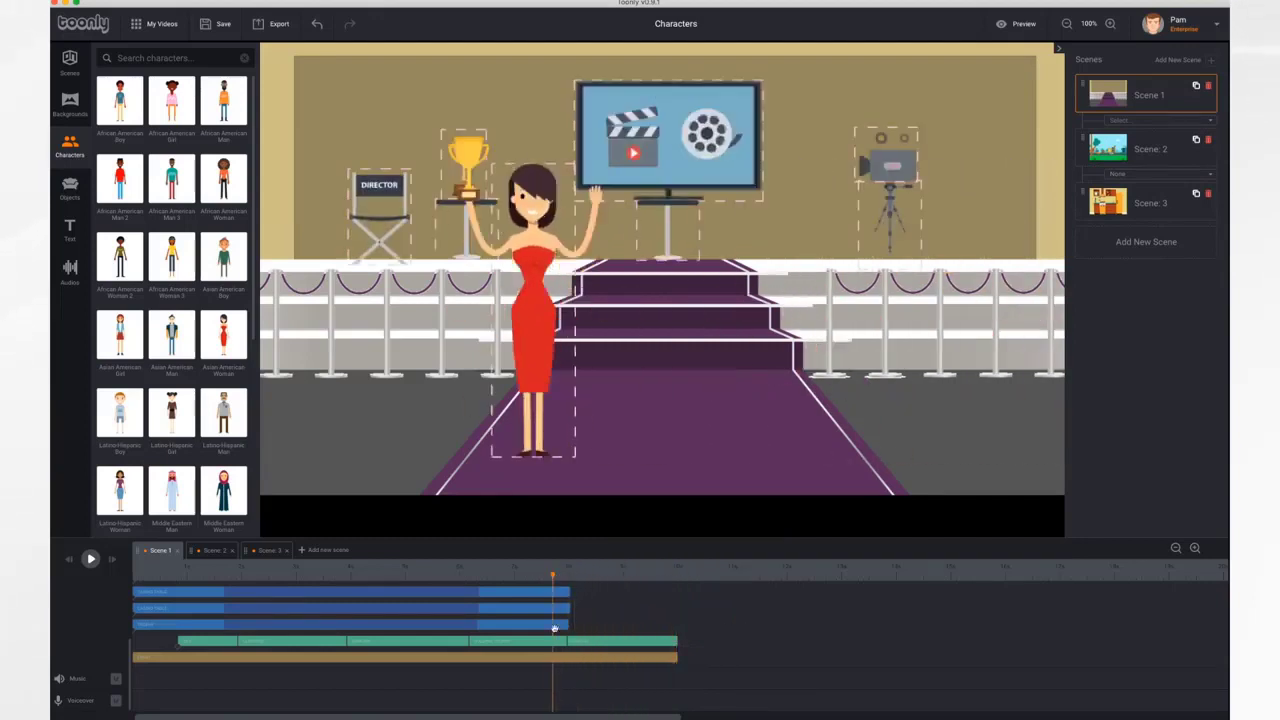
click(91, 560)
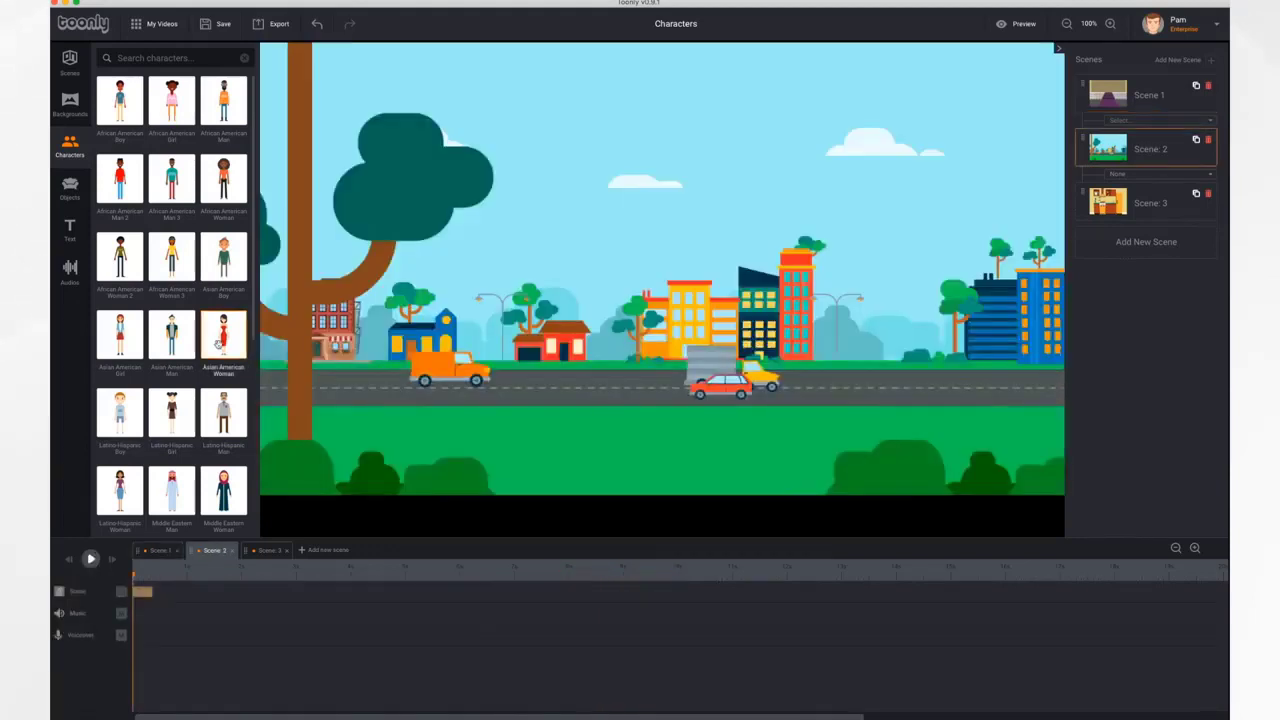
Add the Asian American Woman in front of the tree trunk in Scene 2 and set her animation type to Running.
drag(220, 340, 312, 320)
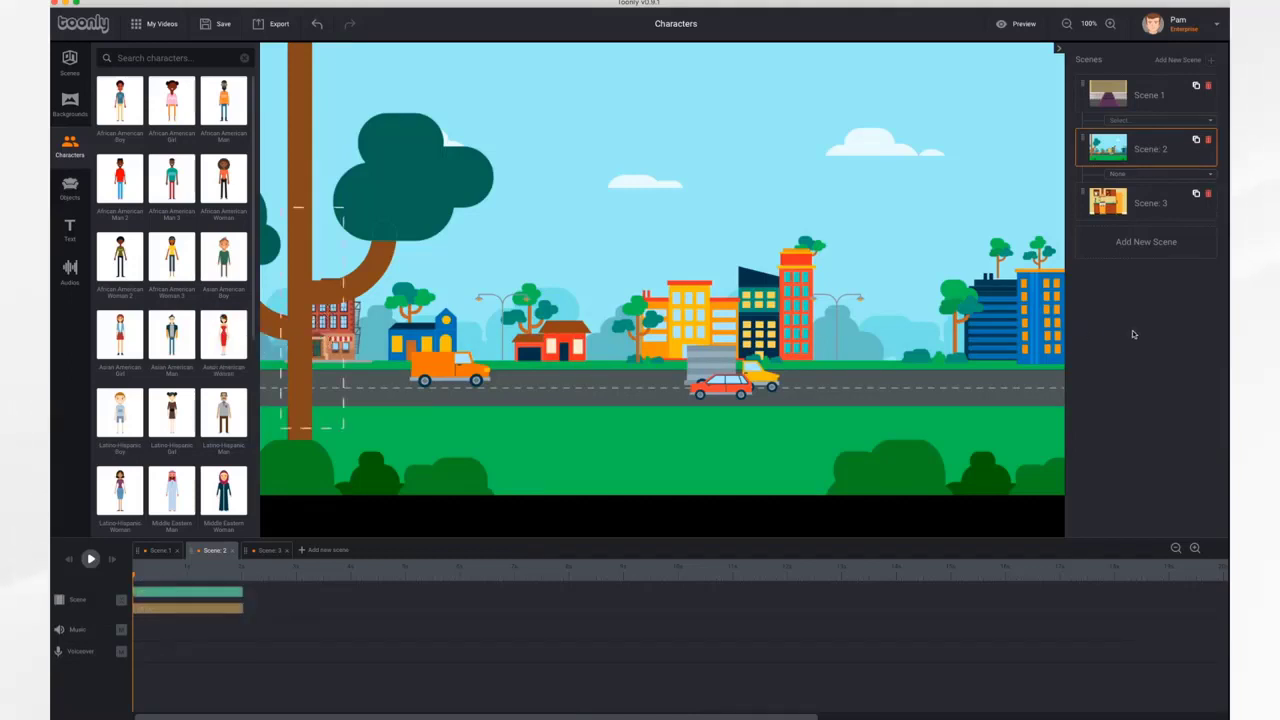
click(304, 322)
mouse_move(304, 322)
mouse_down()
mouse_move(291, 331)
mouse_move(304, 334)
mouse_up()
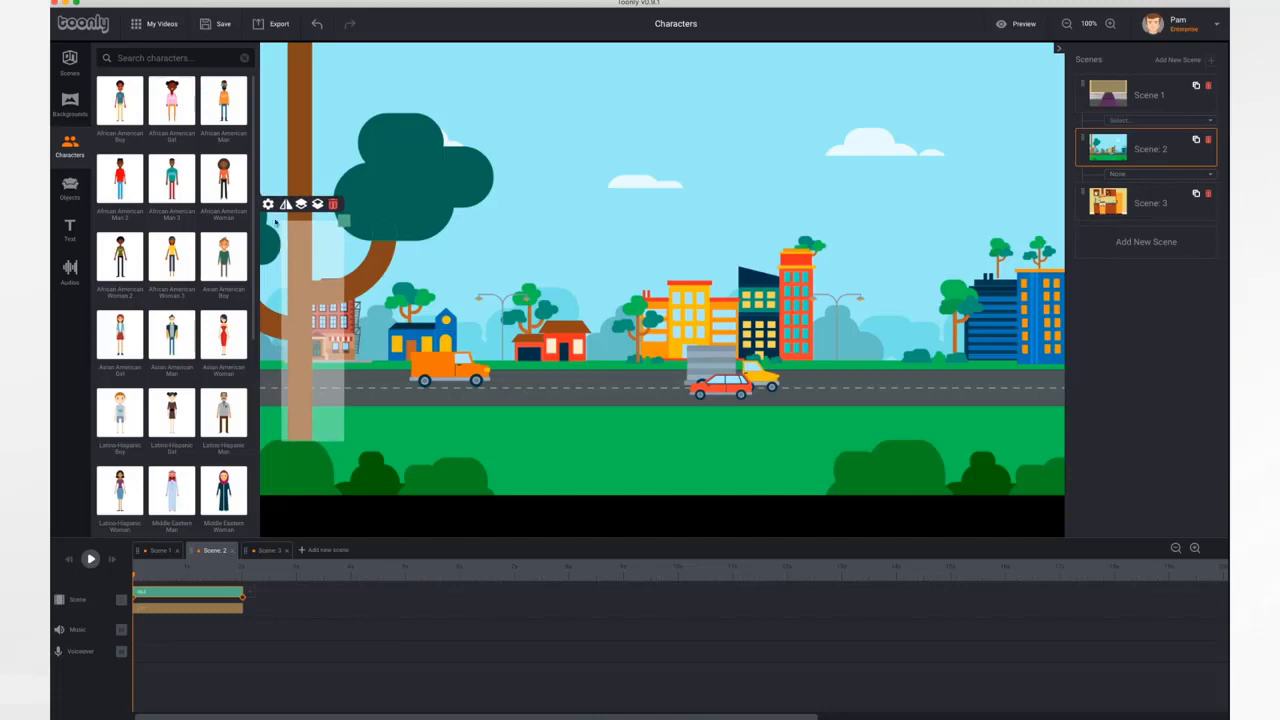
click(268, 205)
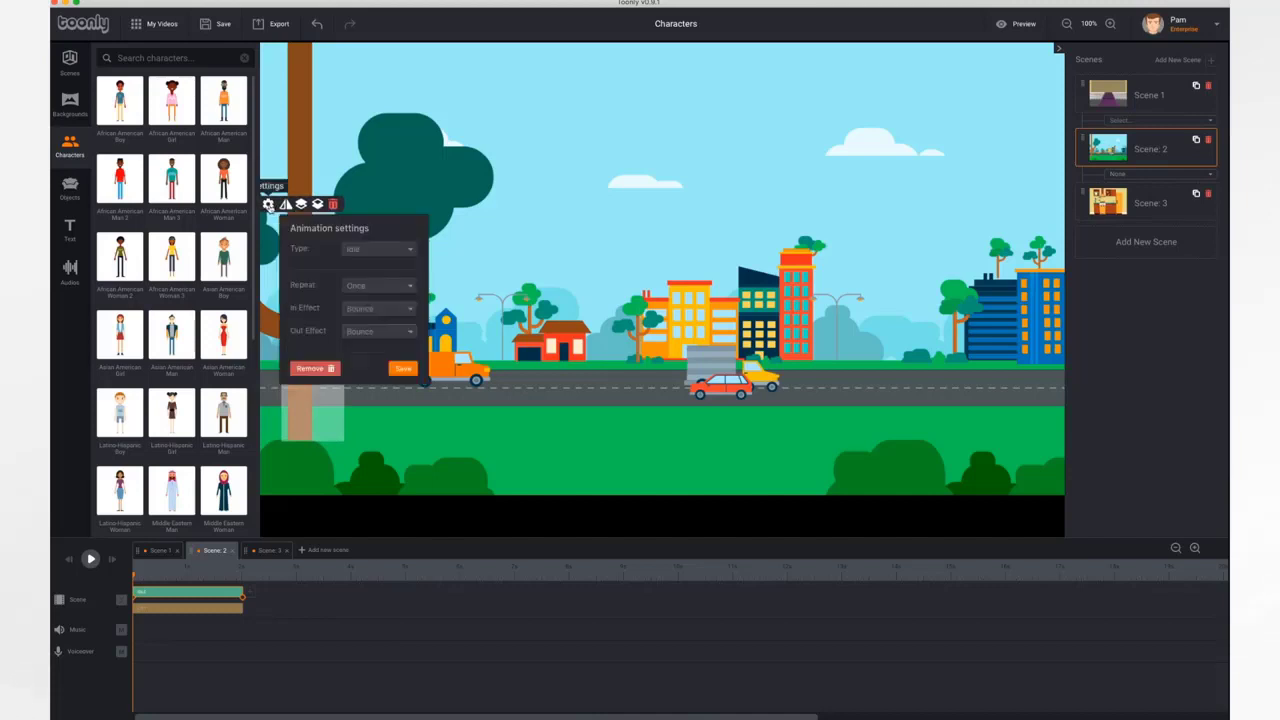
click(391, 249)
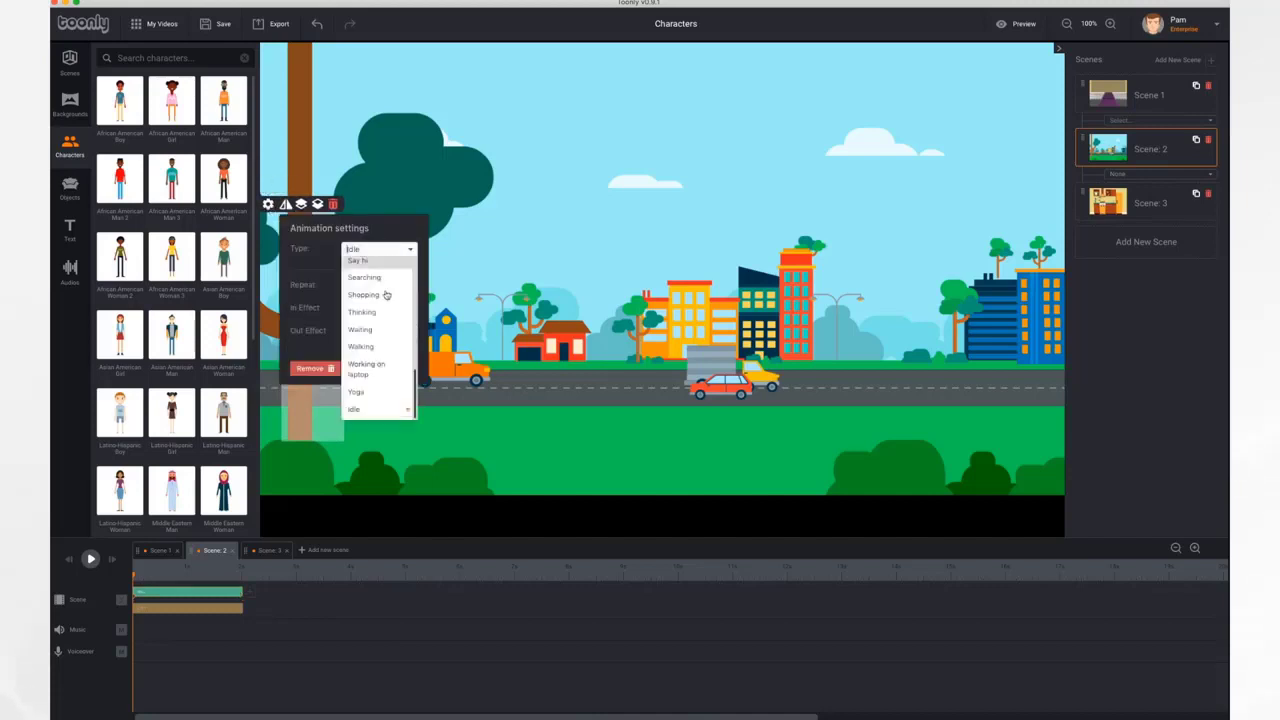
click(371, 366)
click(402, 368)
Set both the In Effect and Out Effect of the Scene 2 woman's Running animation to Instant.
click(269, 206)
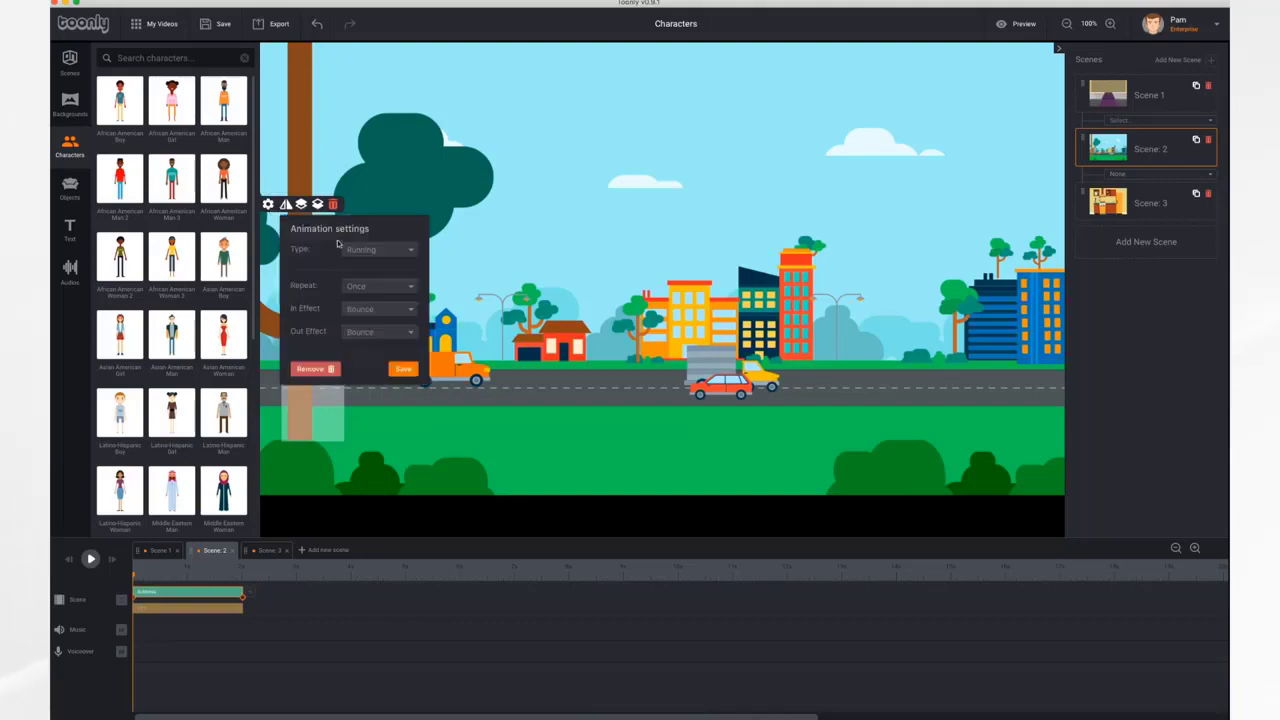
click(389, 314)
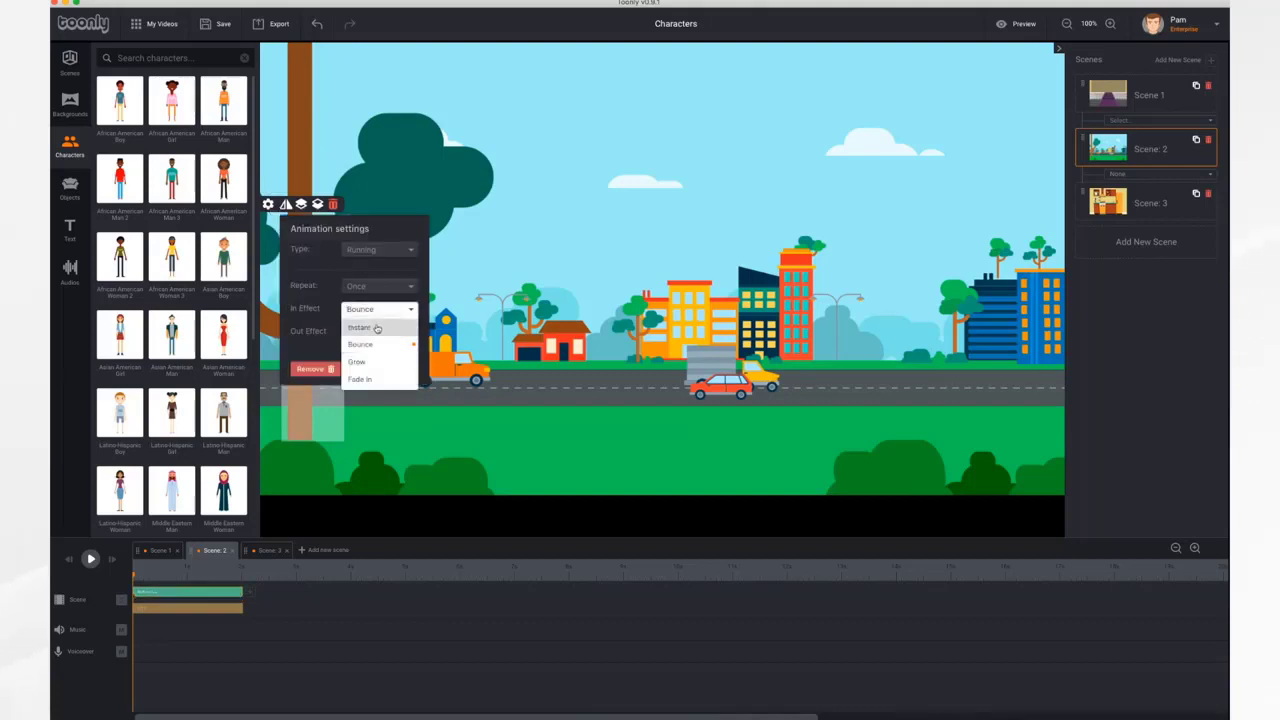
click(376, 328)
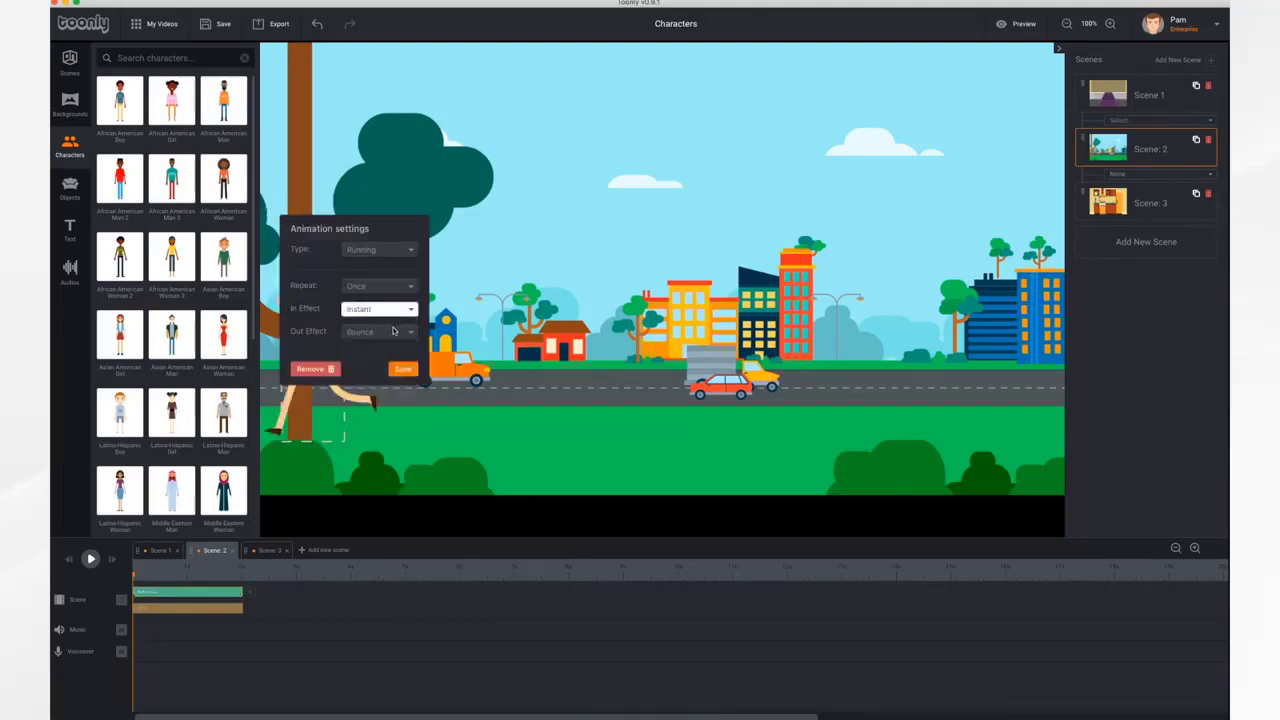
click(393, 333)
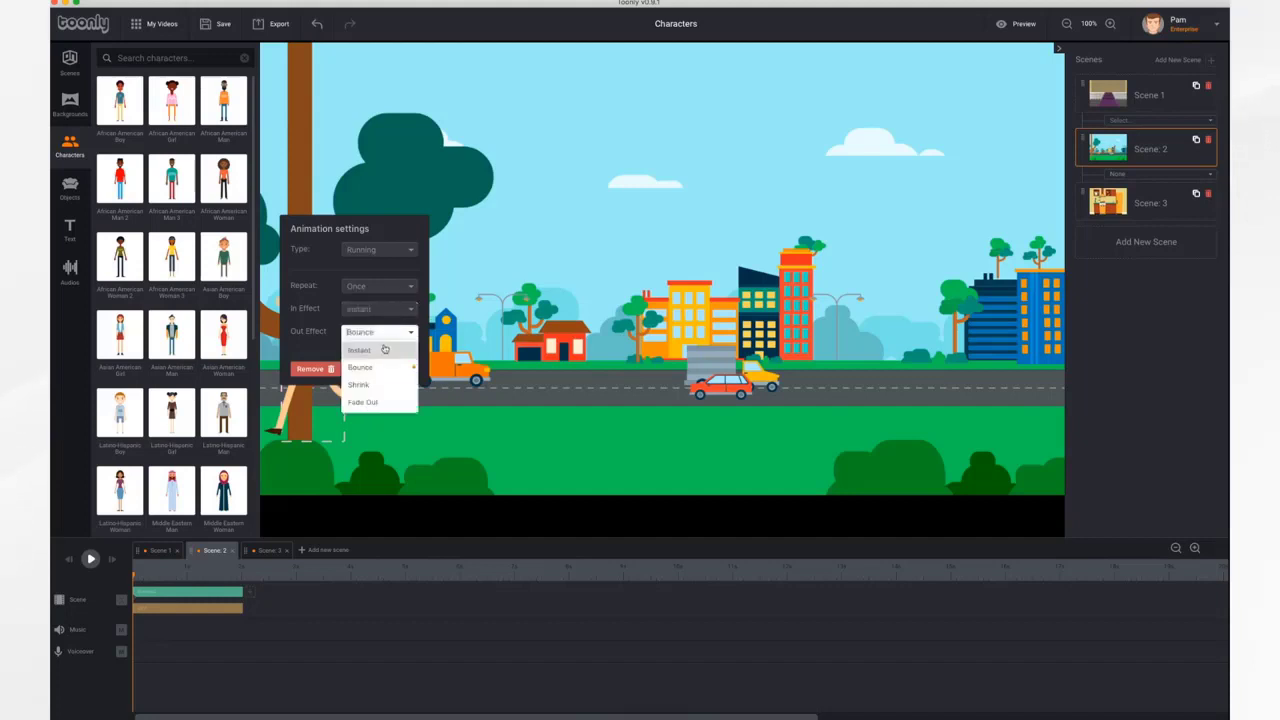
click(384, 350)
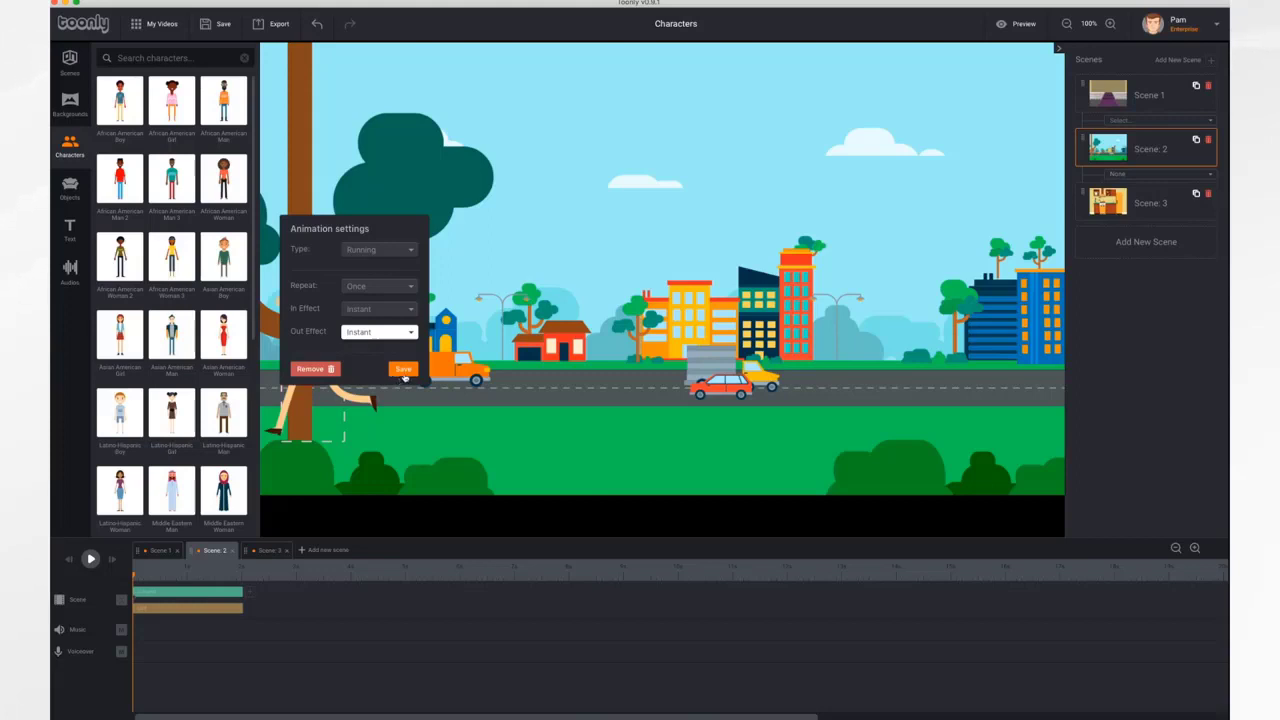
click(403, 369)
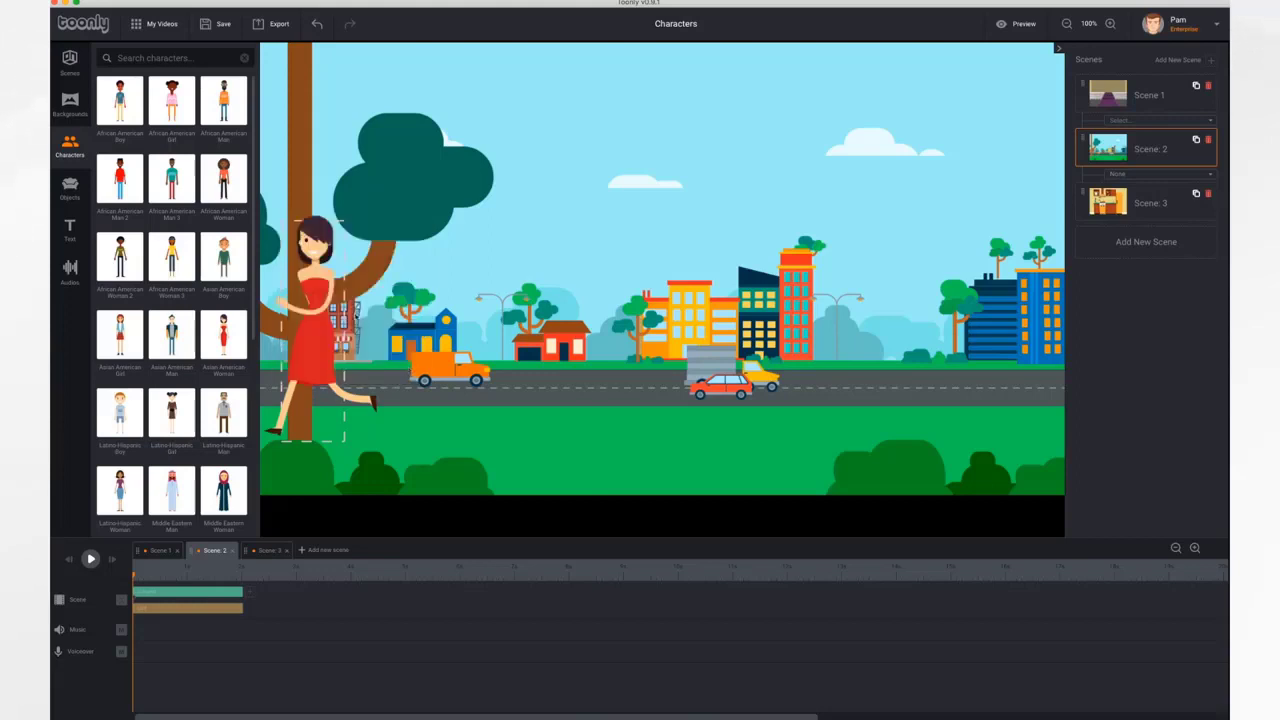
Flip the running woman horizontally and extend her Running clip in Scene 2 to about 4.5 seconds.
click(313, 309)
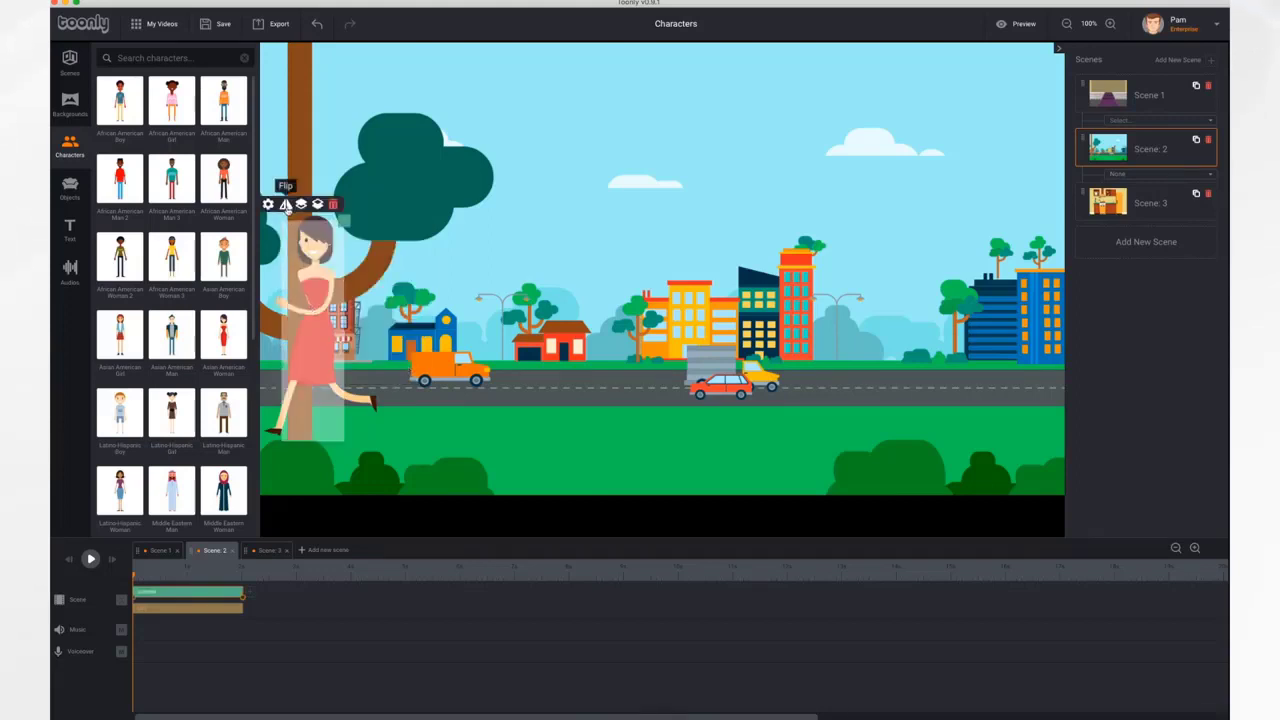
click(286, 204)
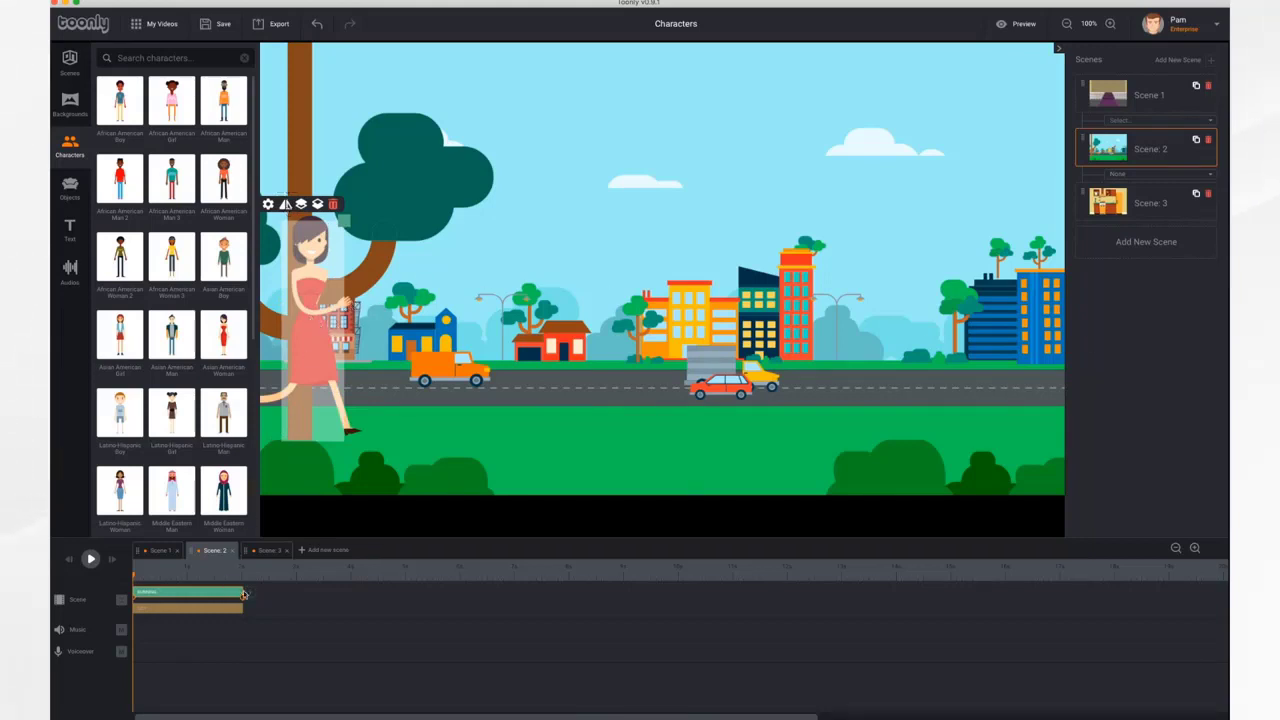
drag(241, 594, 381, 595)
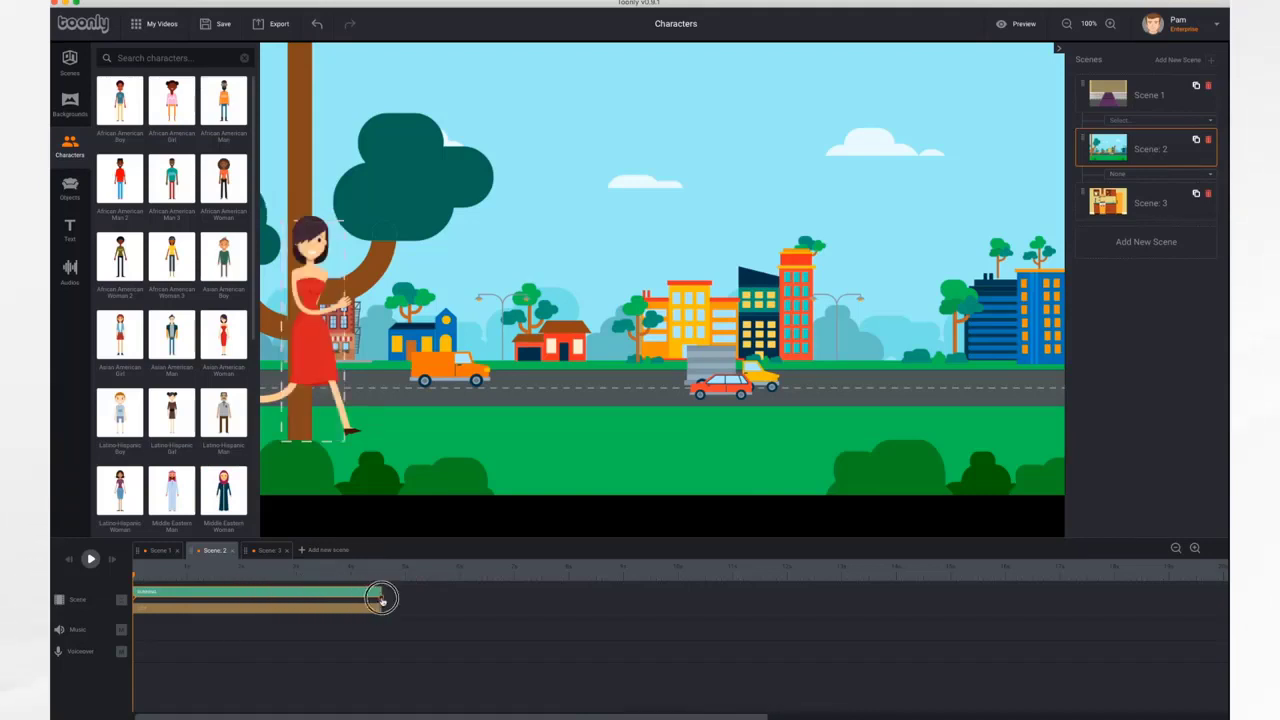
Place the woman's end position for the Running clip past the scene's right edge and play Scene 2 from the start.
click(204, 594)
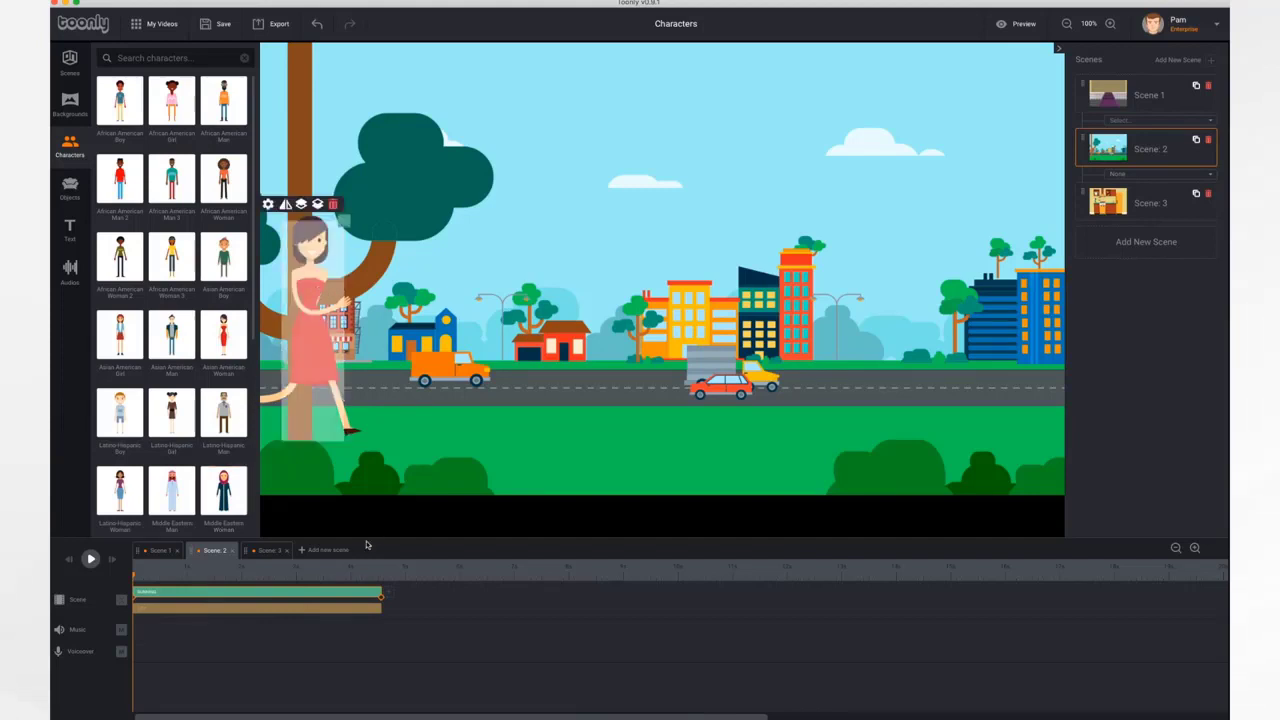
click(382, 600)
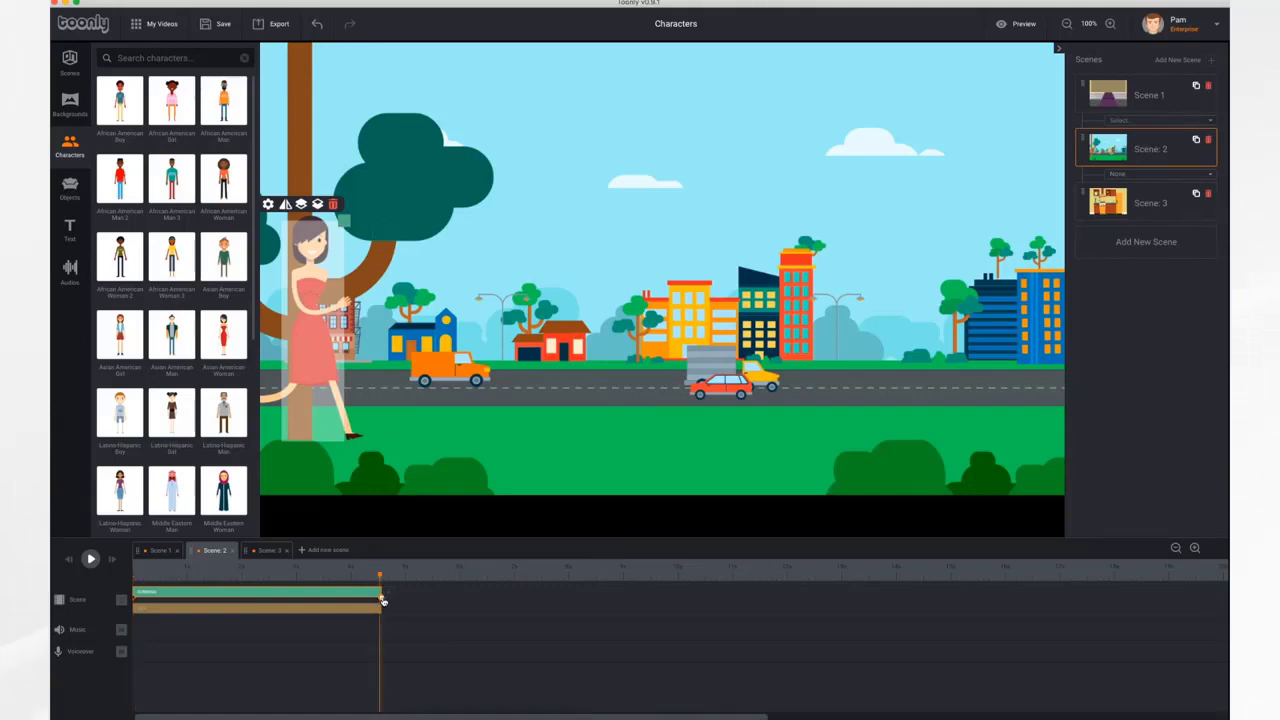
drag(310, 312, 1095, 329)
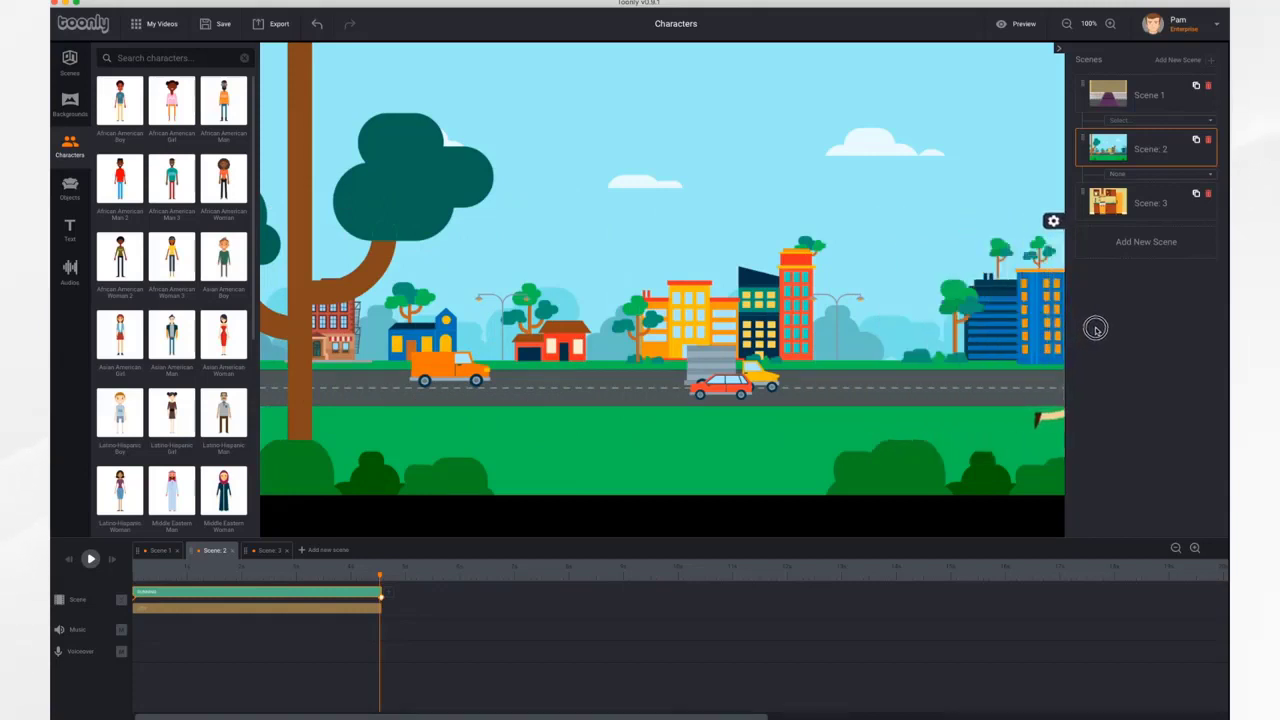
click(69, 562)
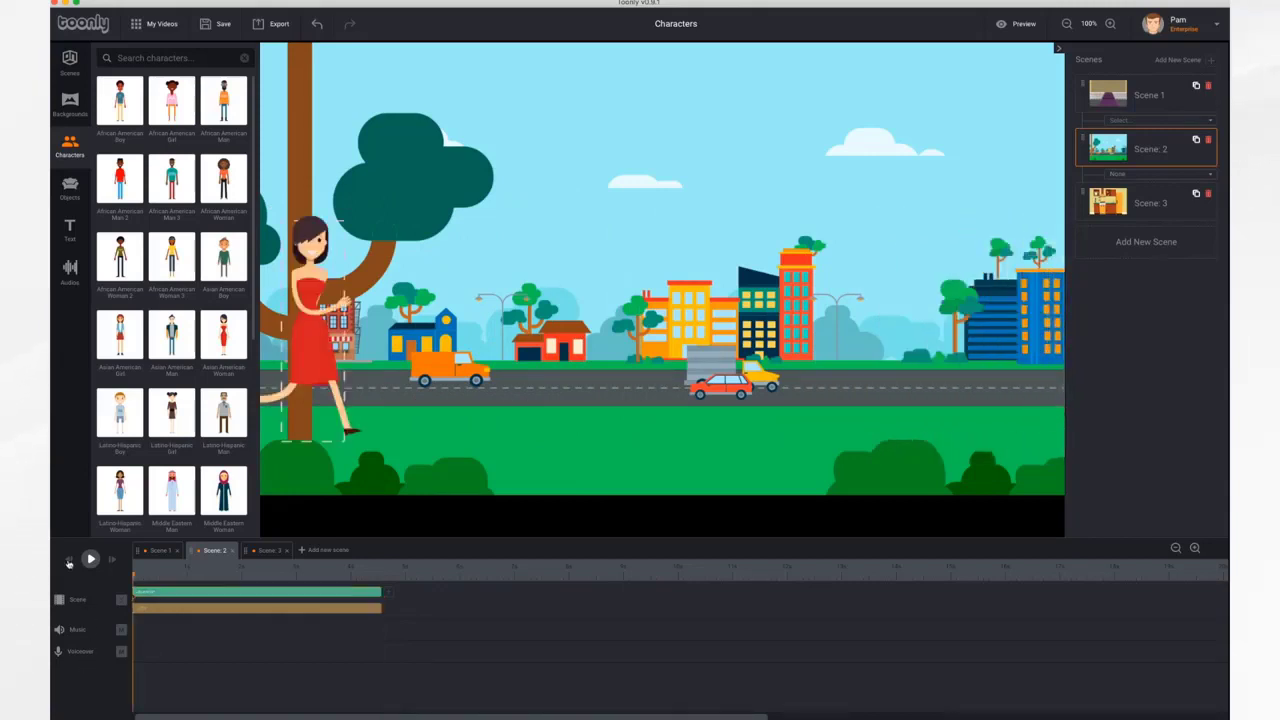
click(90, 559)
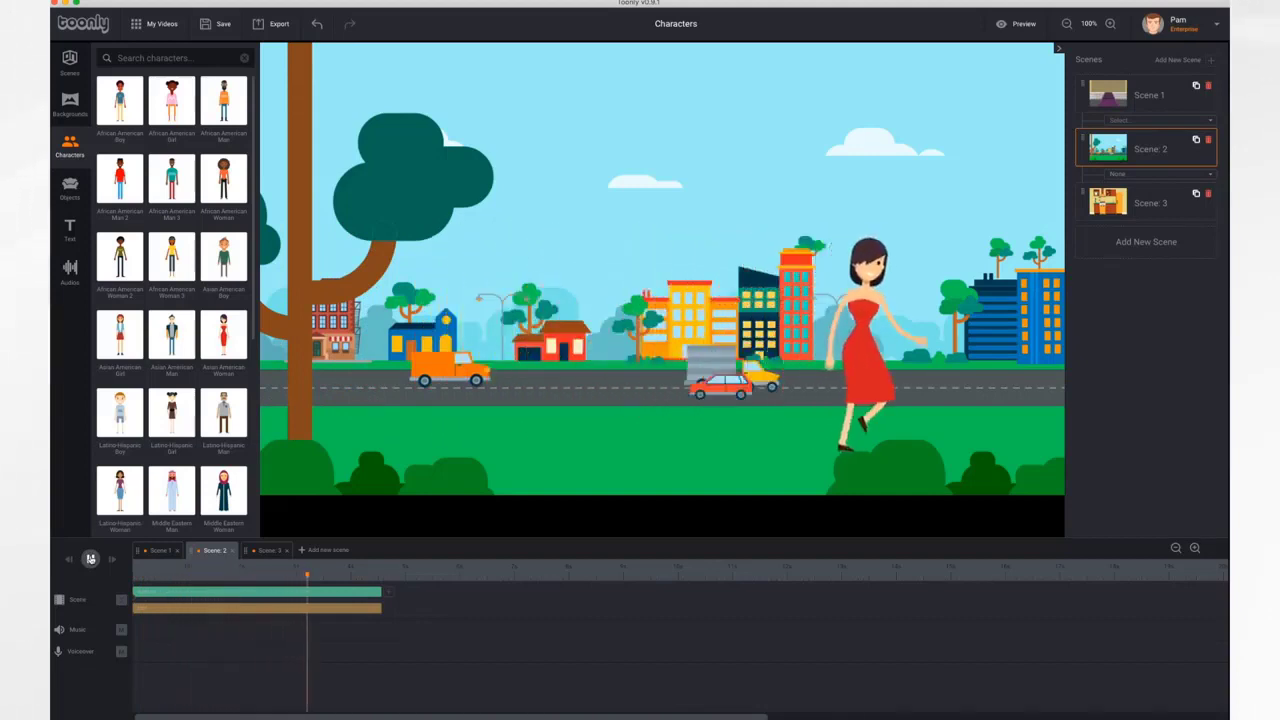
Set the woman's Running animation in Scene 2 to repeat 3 Times and replay the scene.
drag(372, 577, 159, 575)
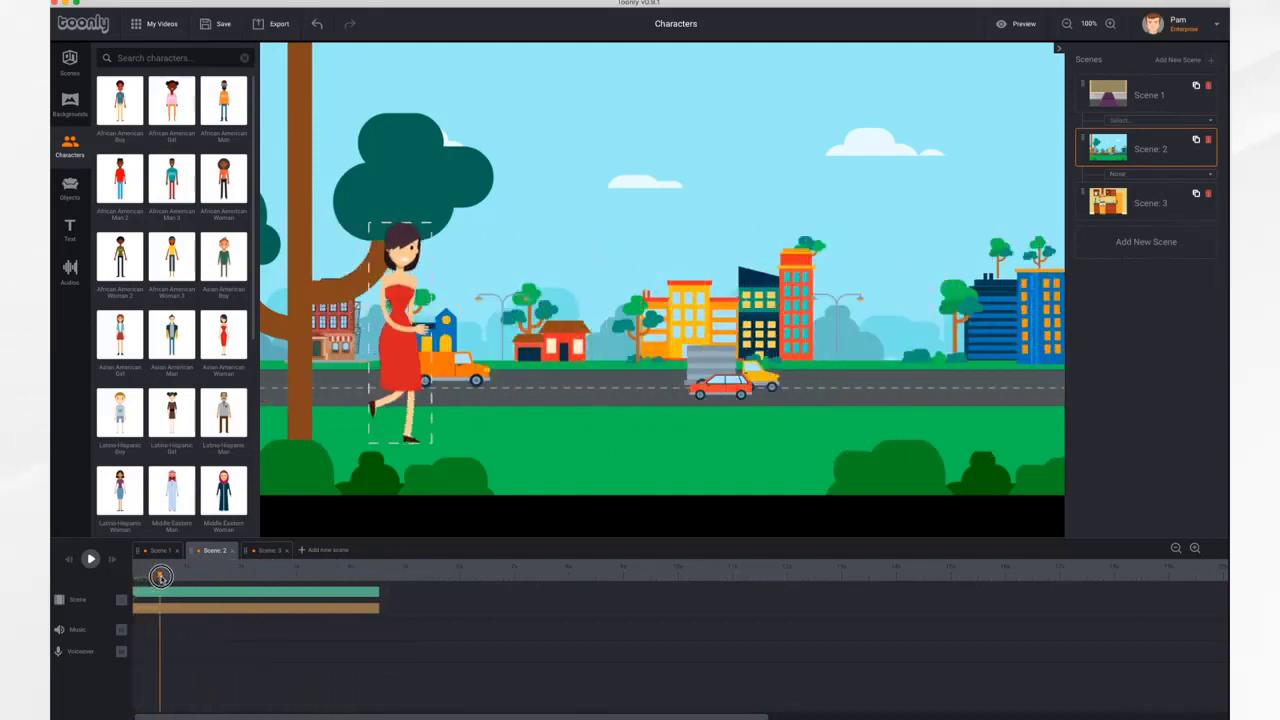
click(191, 596)
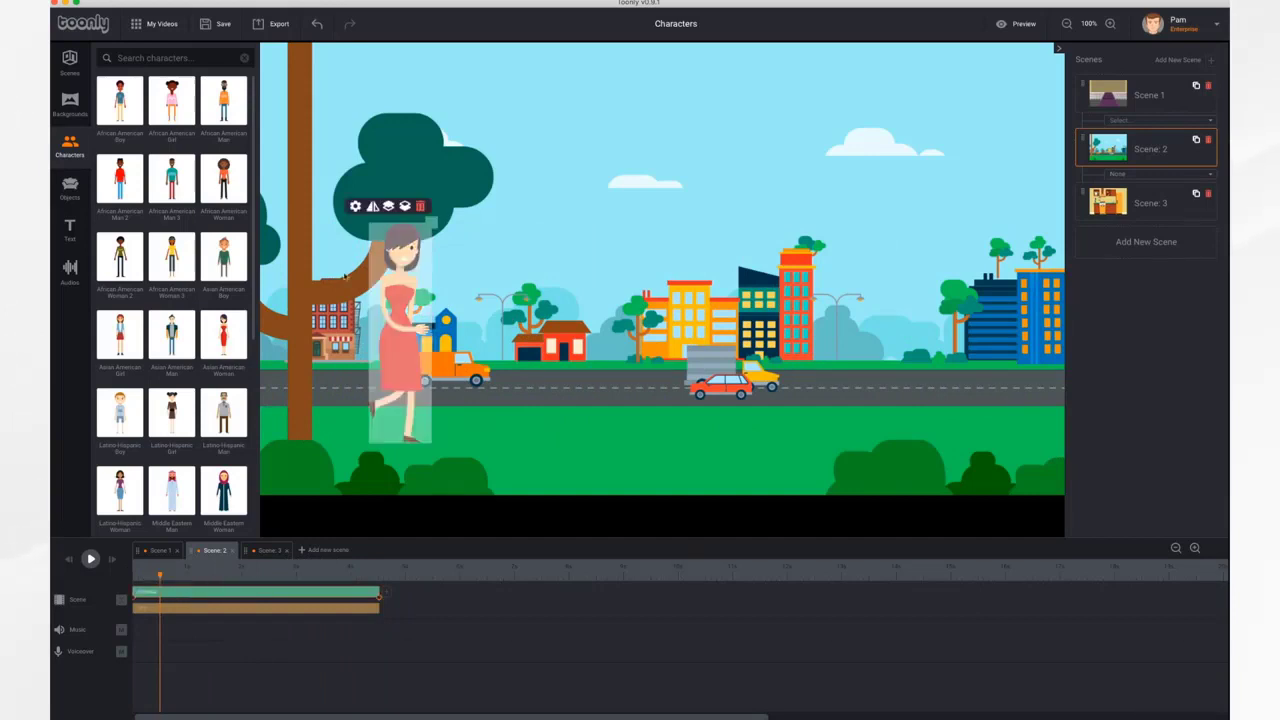
click(357, 207)
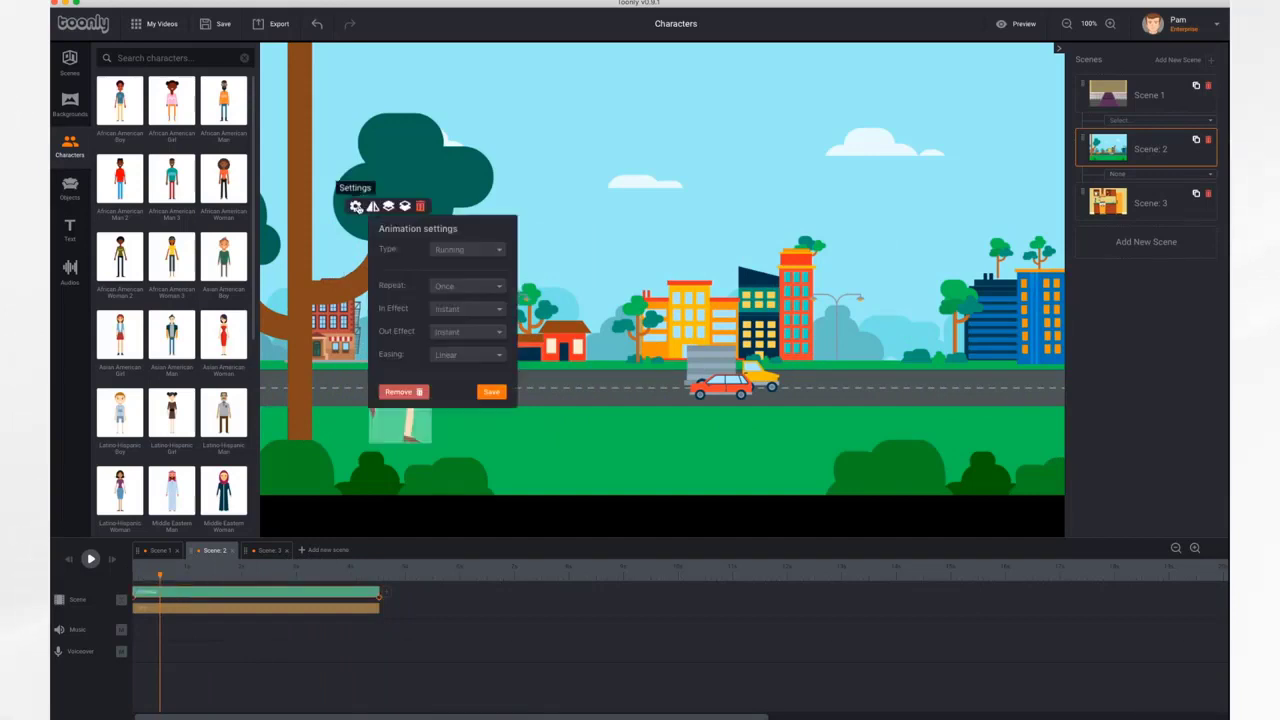
click(482, 288)
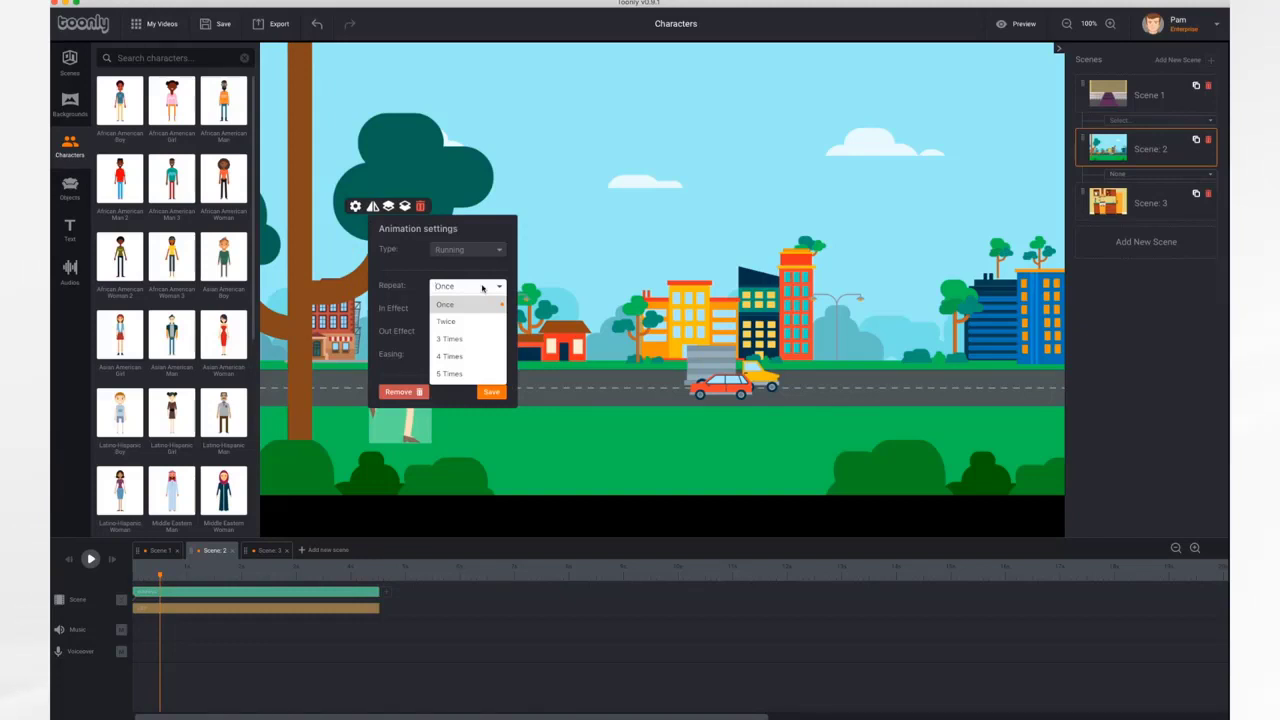
click(464, 340)
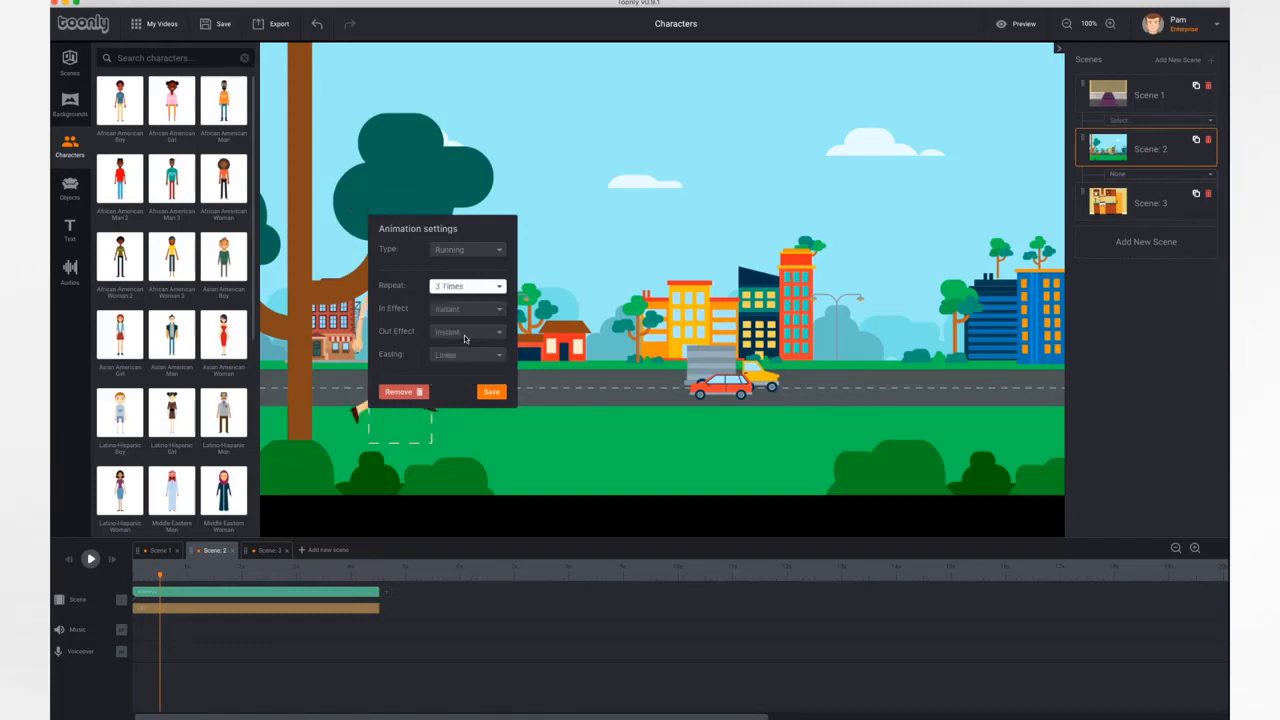
click(492, 392)
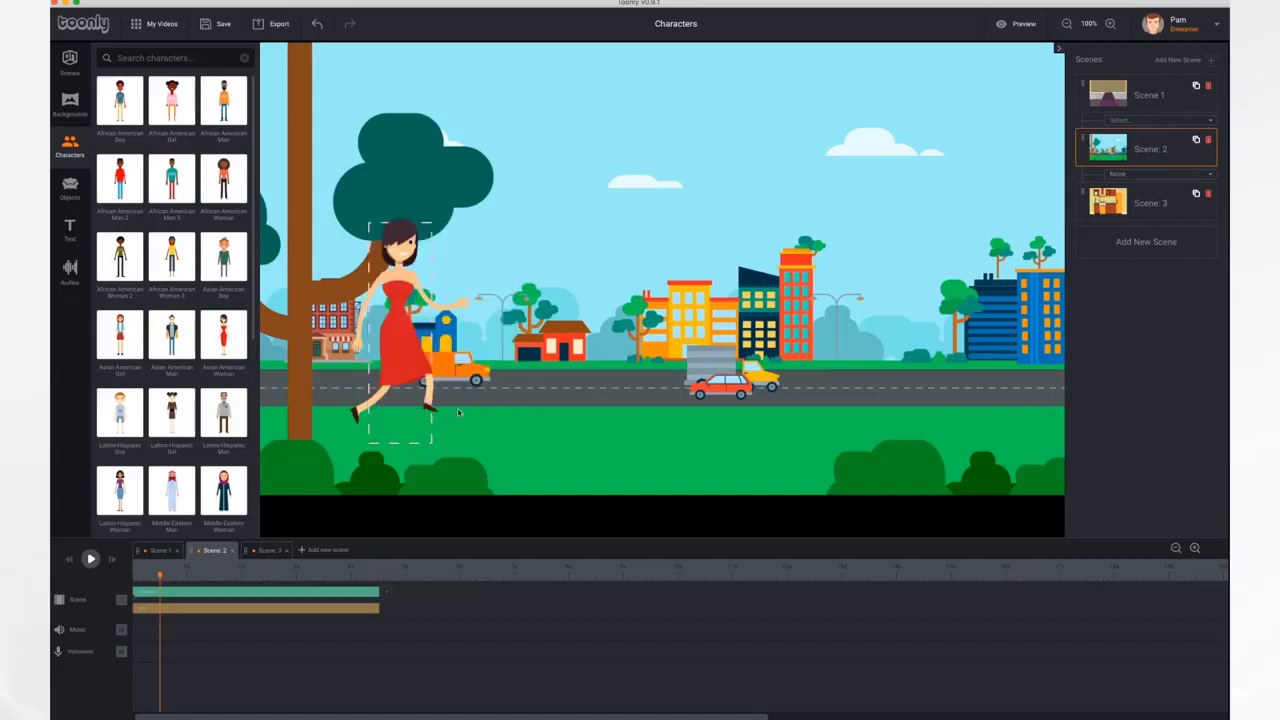
click(90, 559)
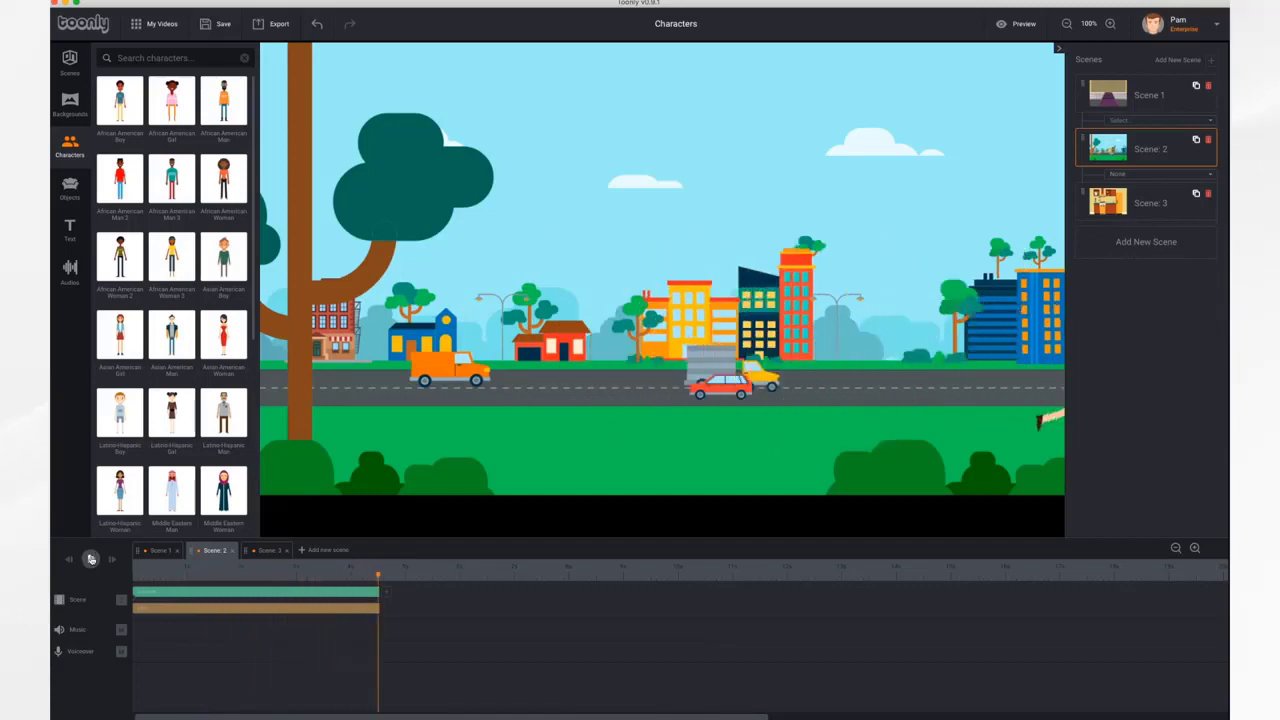
Return to Scene 1 of the Characters video and preview the whole video.
click(1108, 95)
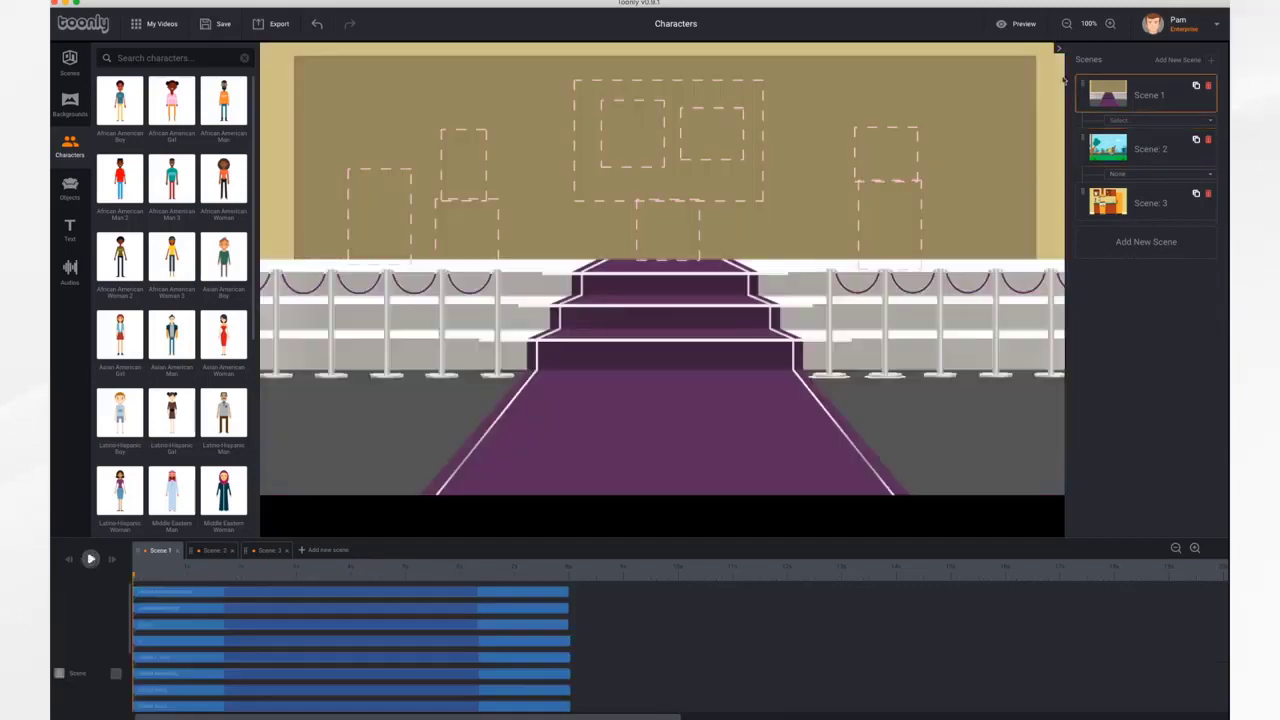
click(1024, 23)
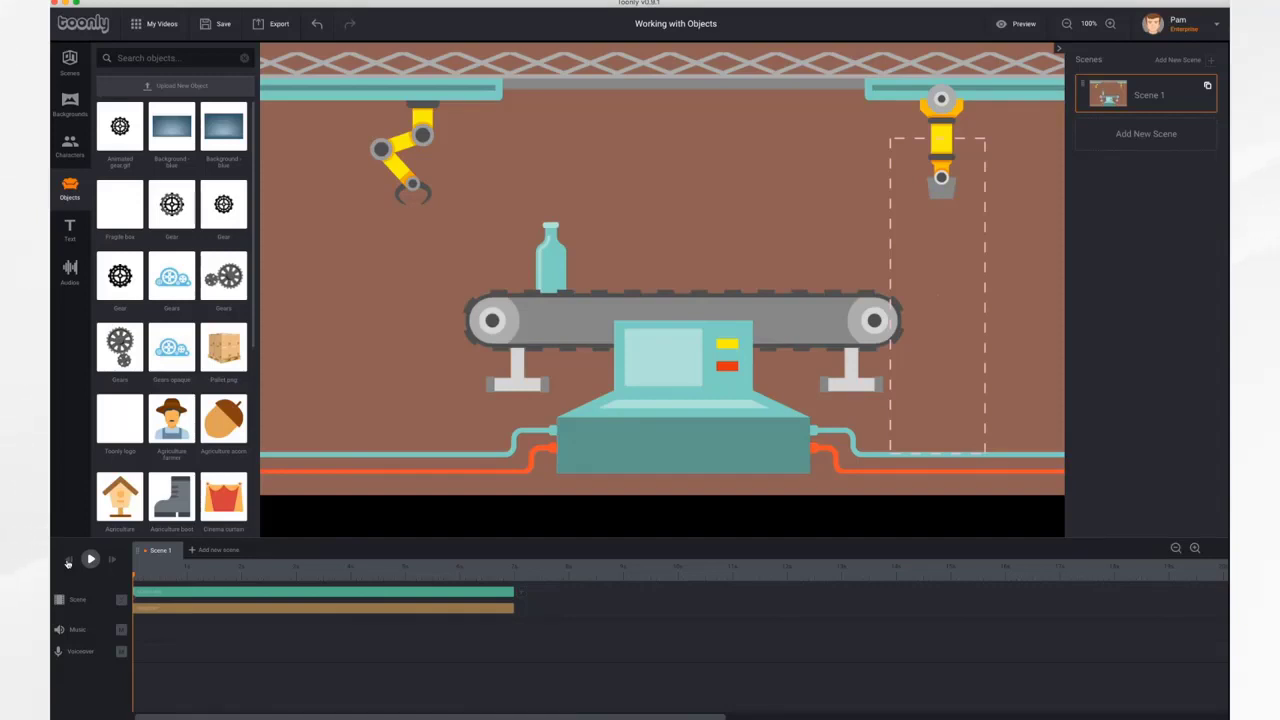
Play the factory scene in Working with Objects, browse the object library and search it for "fragile".
click(90, 559)
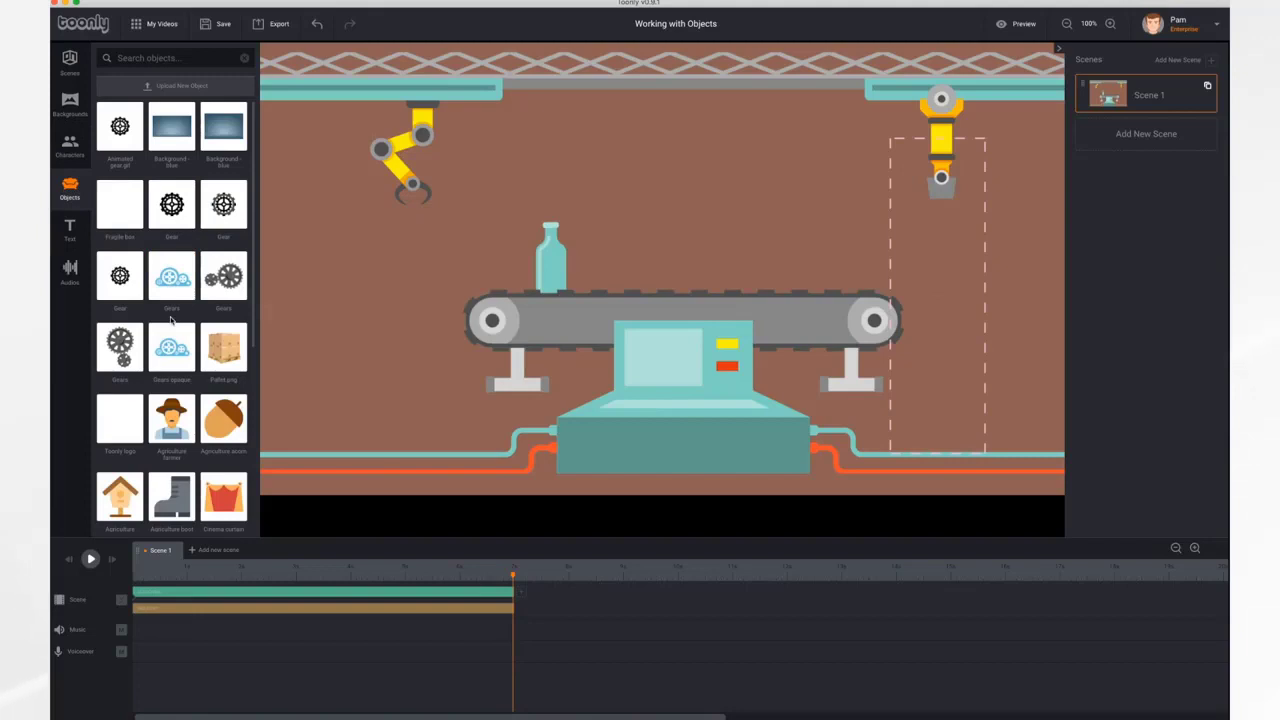
scroll(171, 320, down, 3)
scroll(171, 320, down, 10)
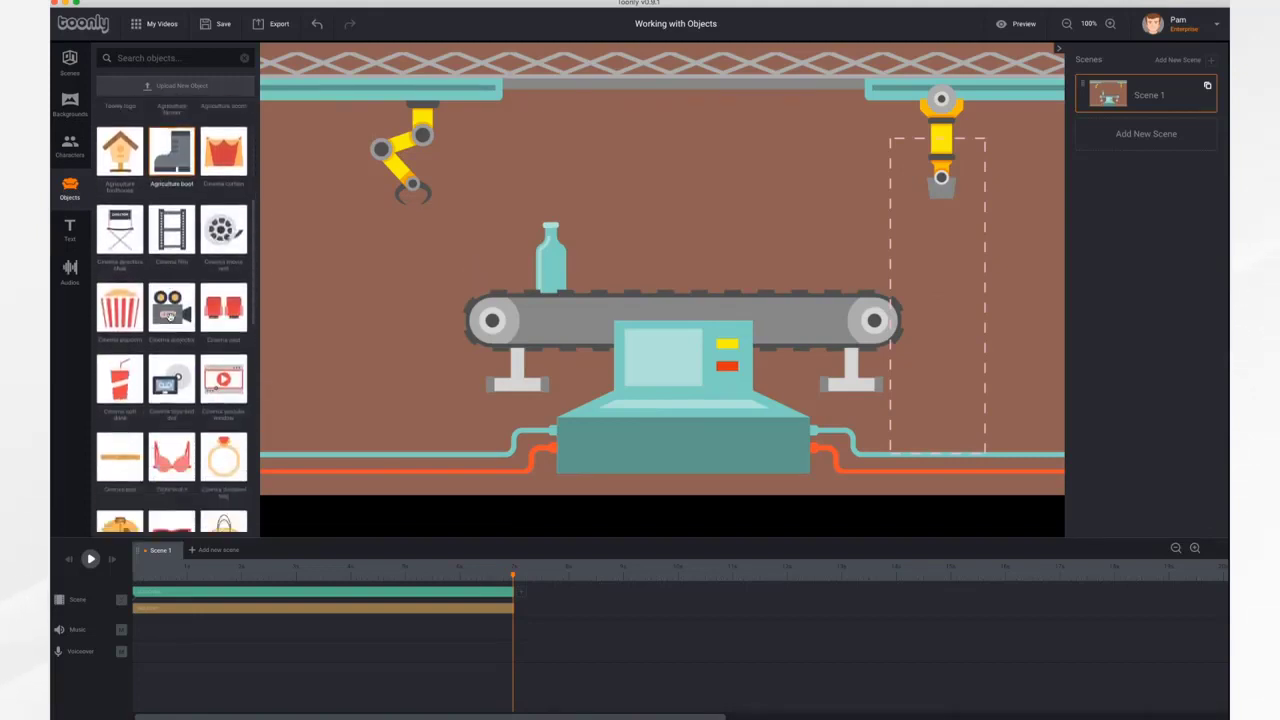
scroll(171, 318, down, 7)
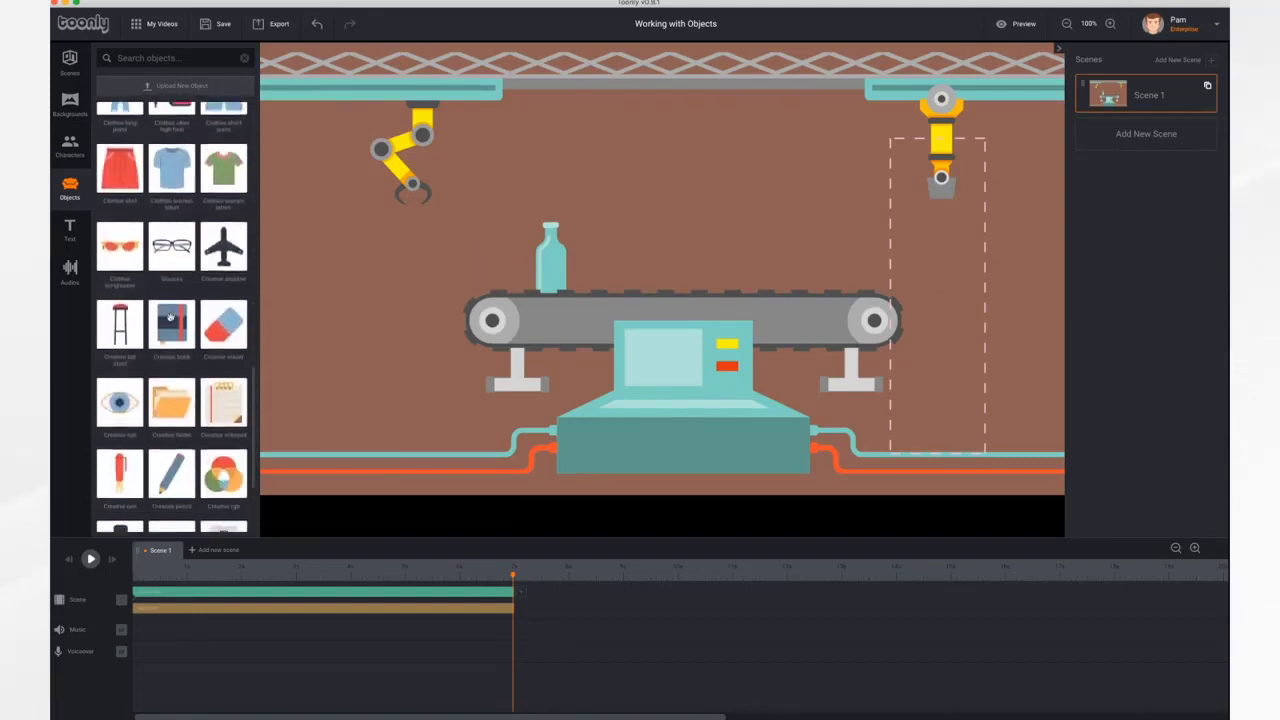
click(177, 57)
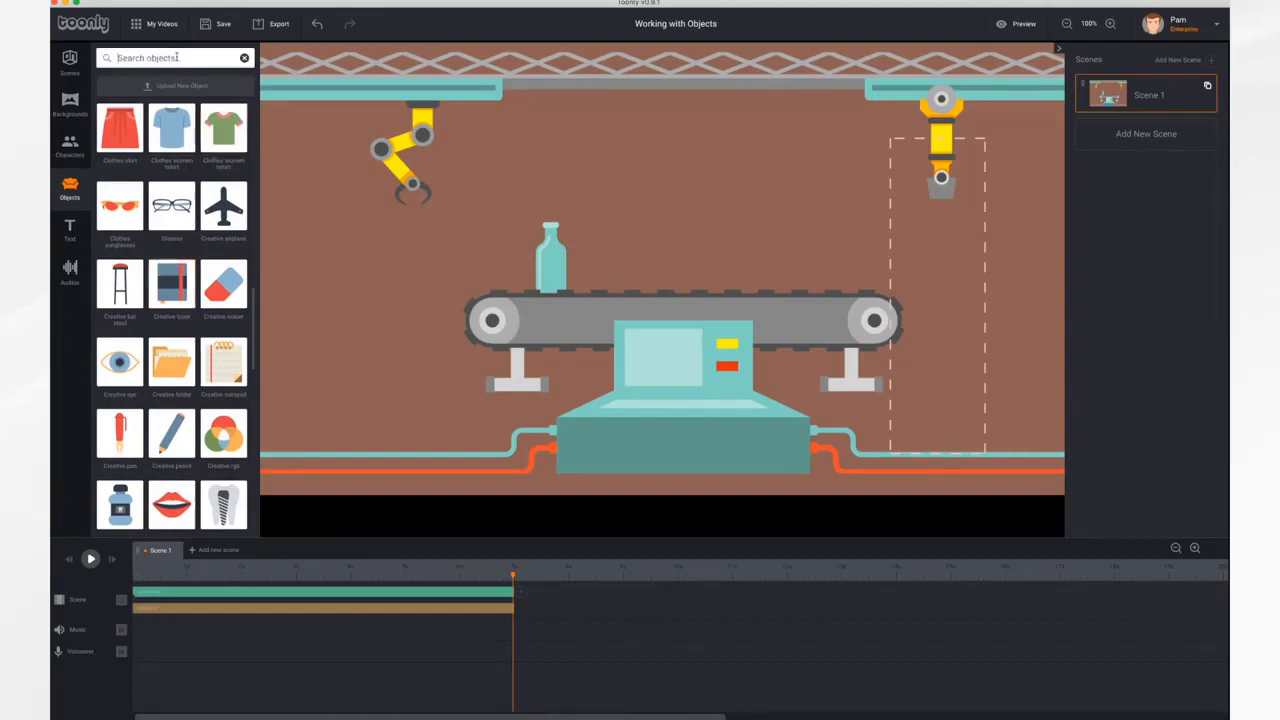
text(fragile)
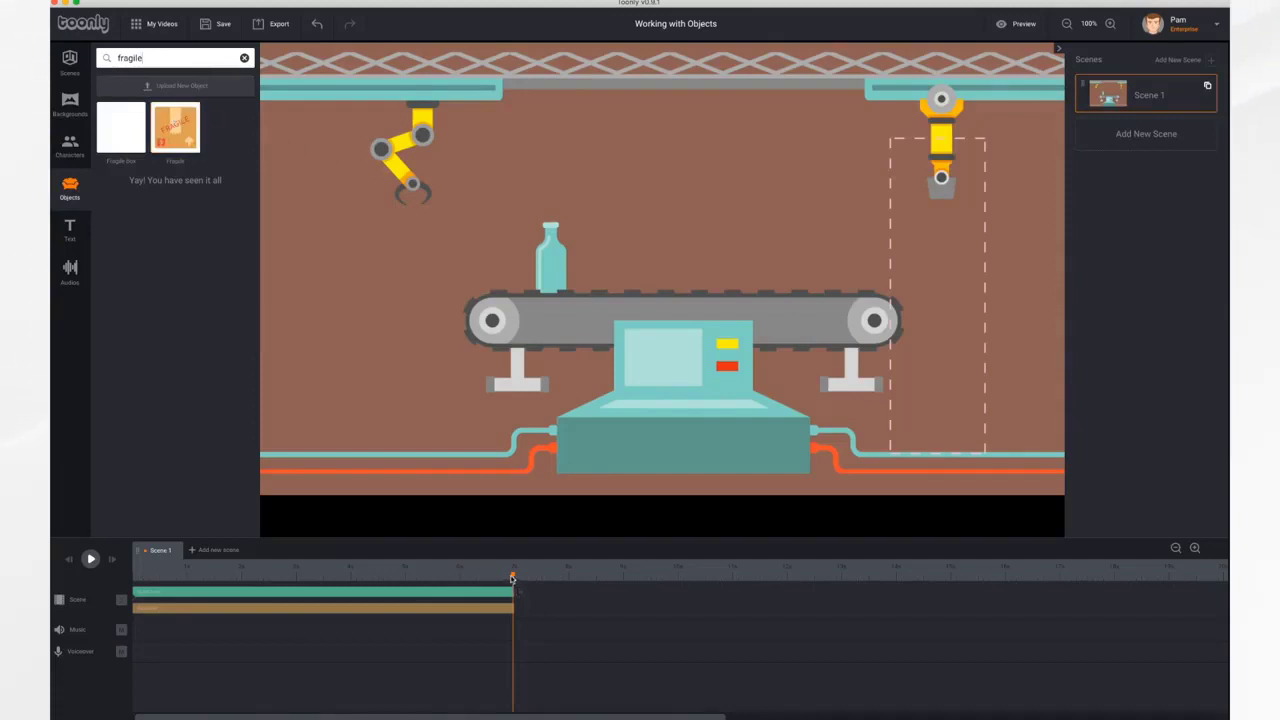
Add the Fragile box at the 1-second mark, placing it on the conveyor belt beside the bottle.
drag(512, 578, 188, 569)
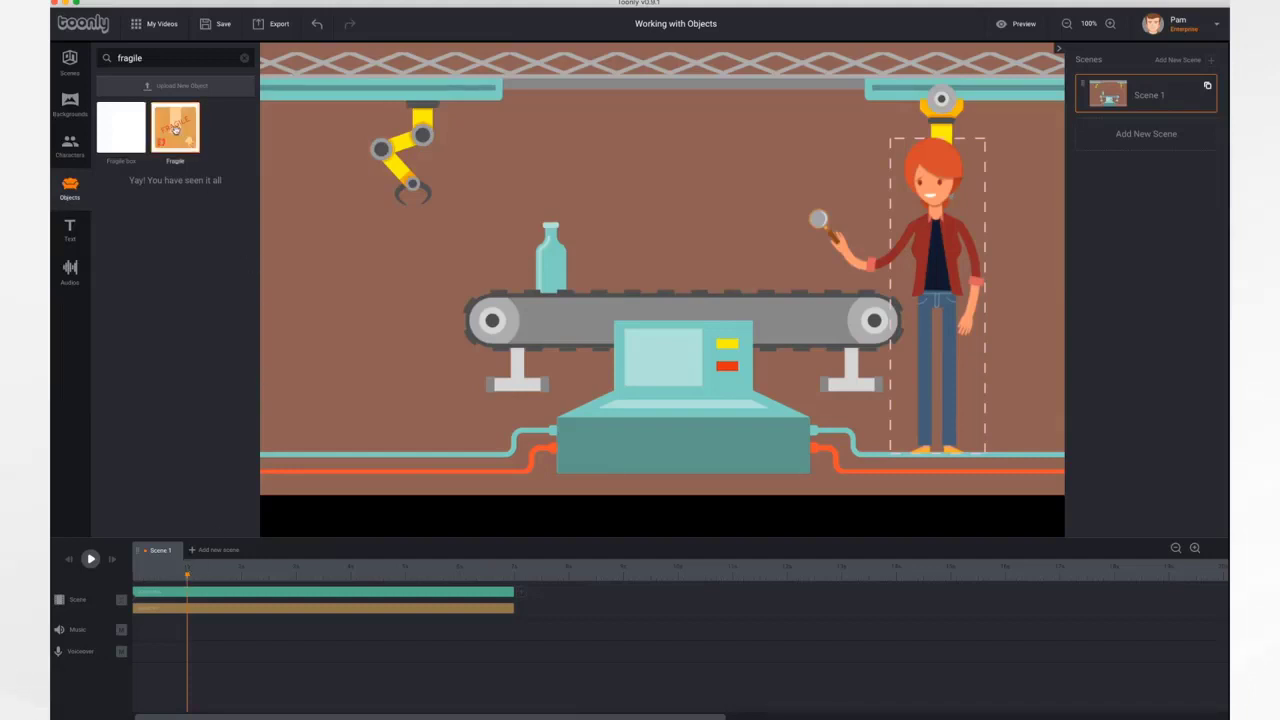
drag(175, 128, 487, 218)
drag(592, 250, 600, 254)
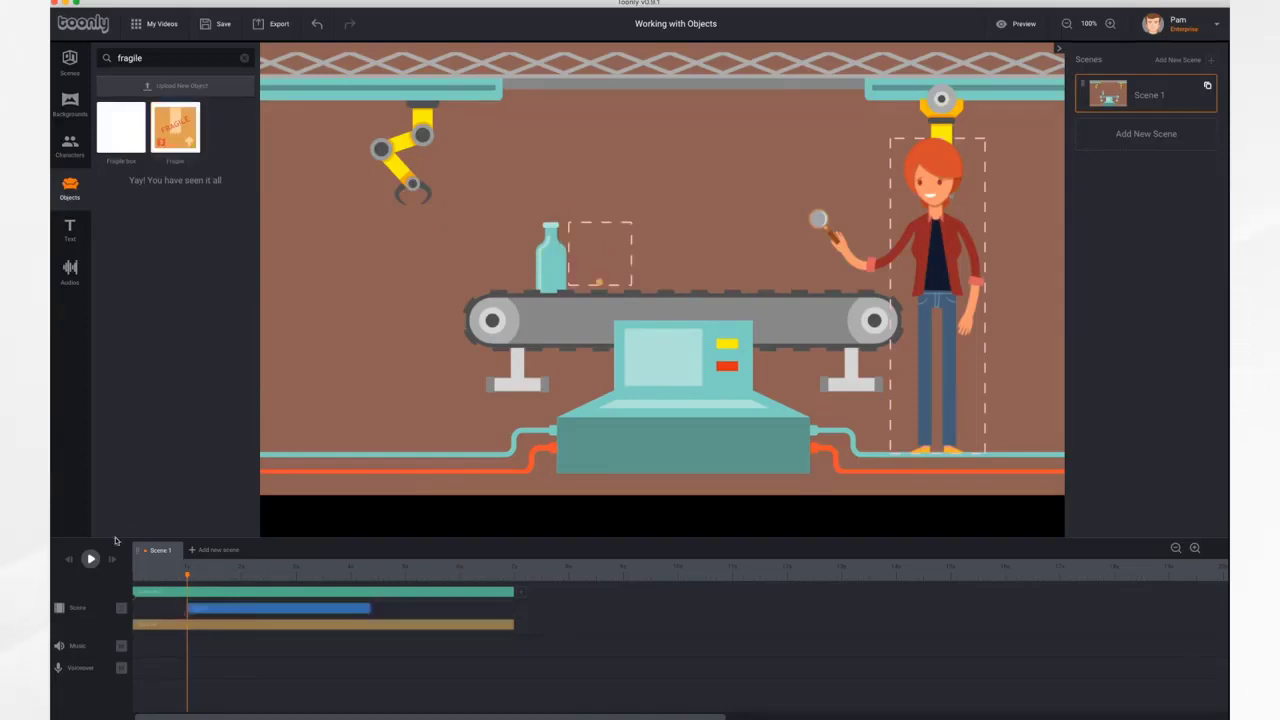
Play the scene with the Fragile box and extend the box's clip to the scene's end at 7 seconds.
click(89, 560)
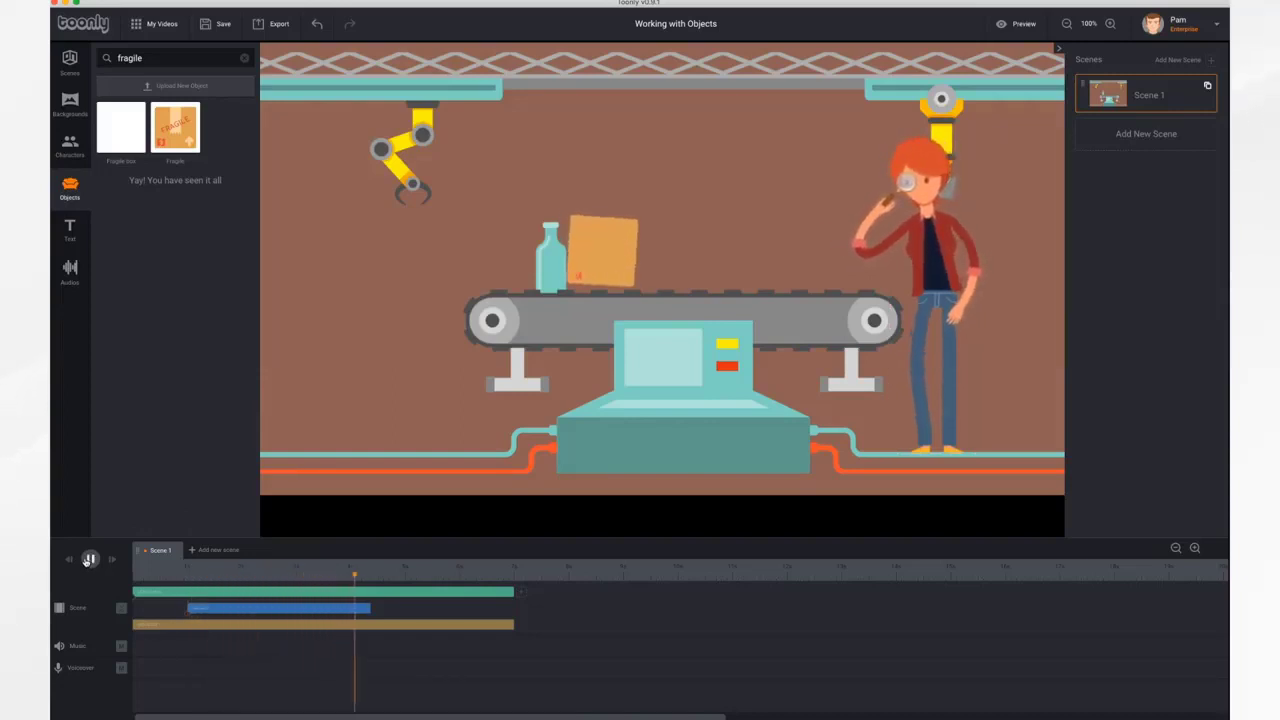
click(89, 560)
drag(370, 608, 514, 618)
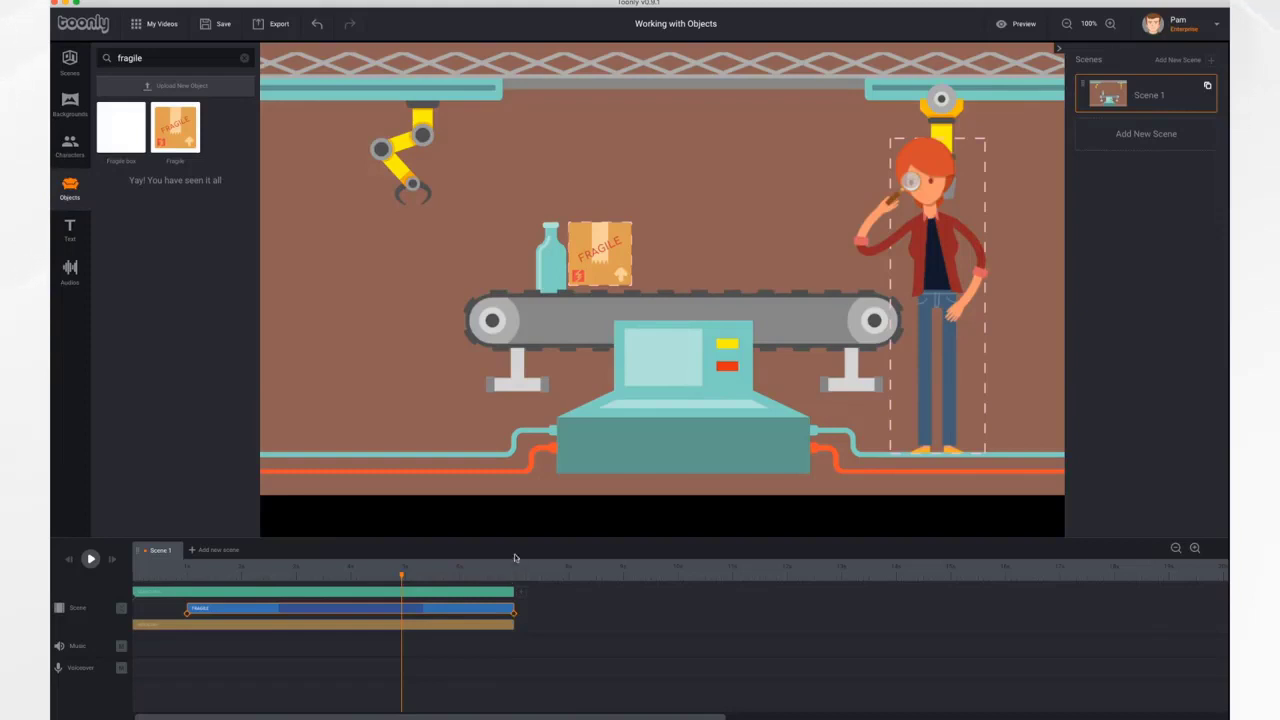
Shift the Fragile box's start position slightly away from the bottle on the conveyor belt.
click(605, 240)
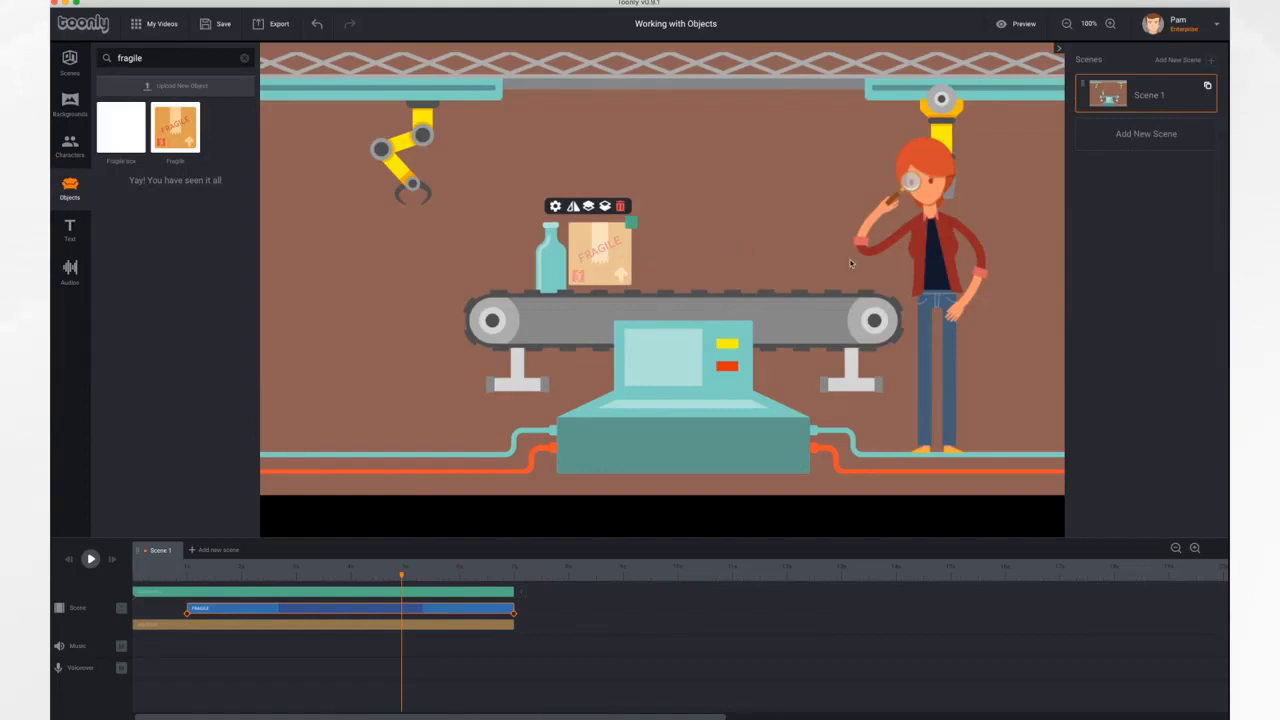
click(188, 616)
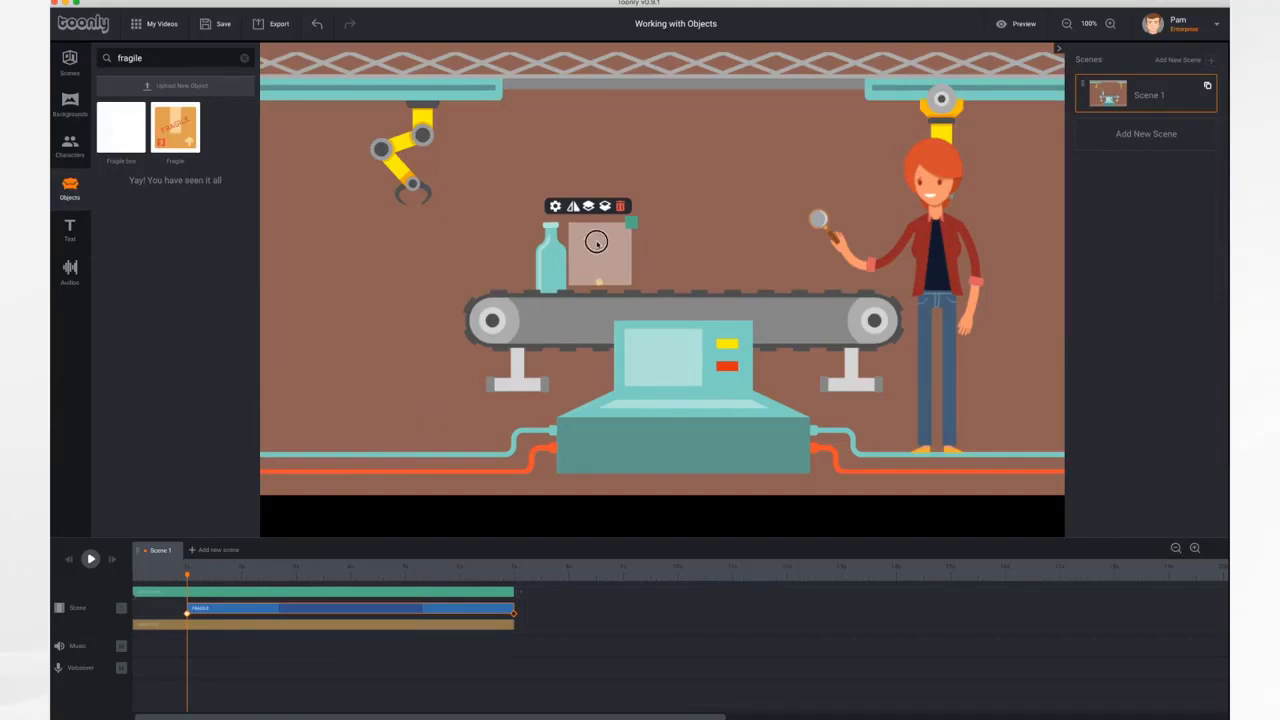
drag(596, 244, 602, 247)
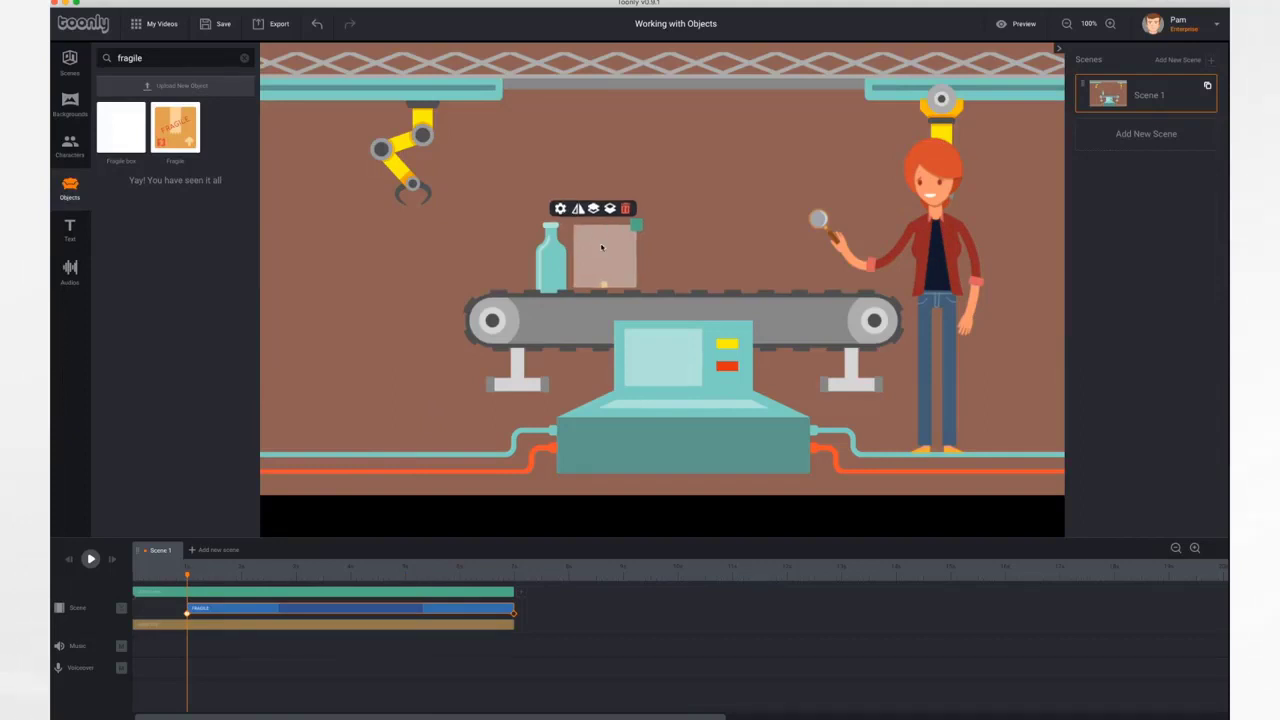
Enlarge the Fragile box slightly at its clip's end point, place it near the conveyor's right end, and play the scene from the start.
click(514, 616)
click(514, 616)
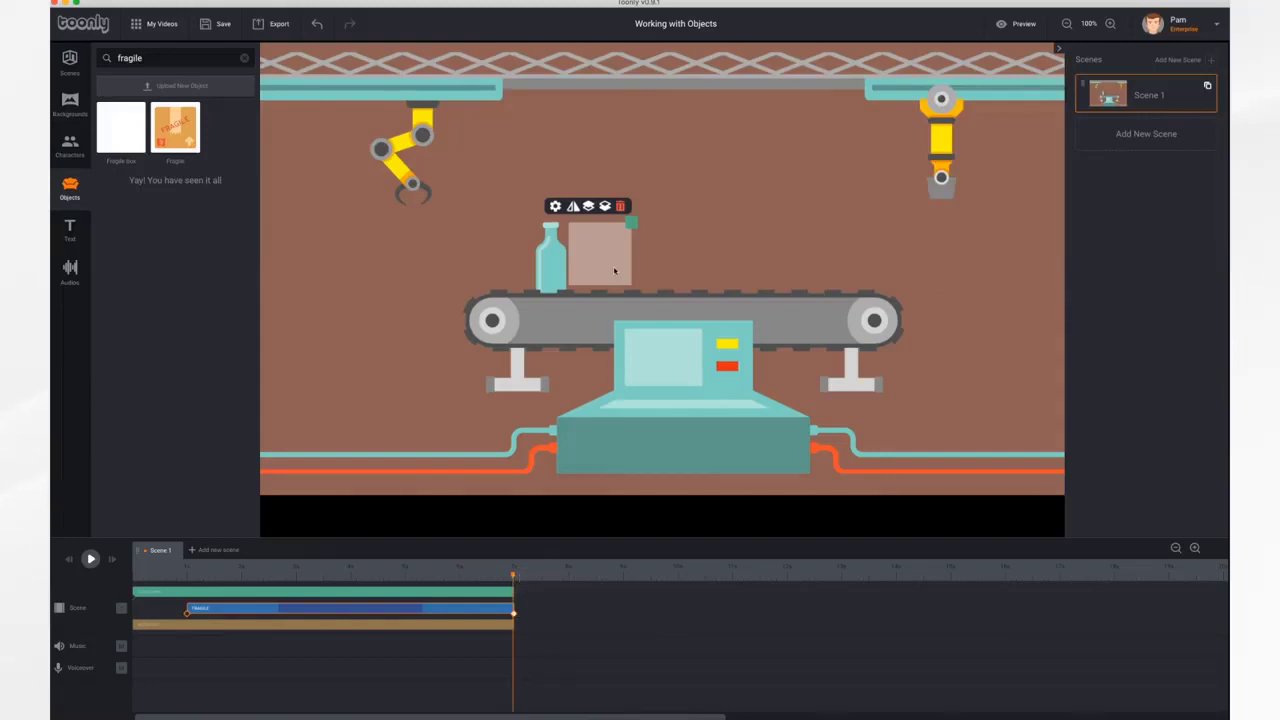
drag(633, 225, 665, 216)
drag(613, 263, 821, 258)
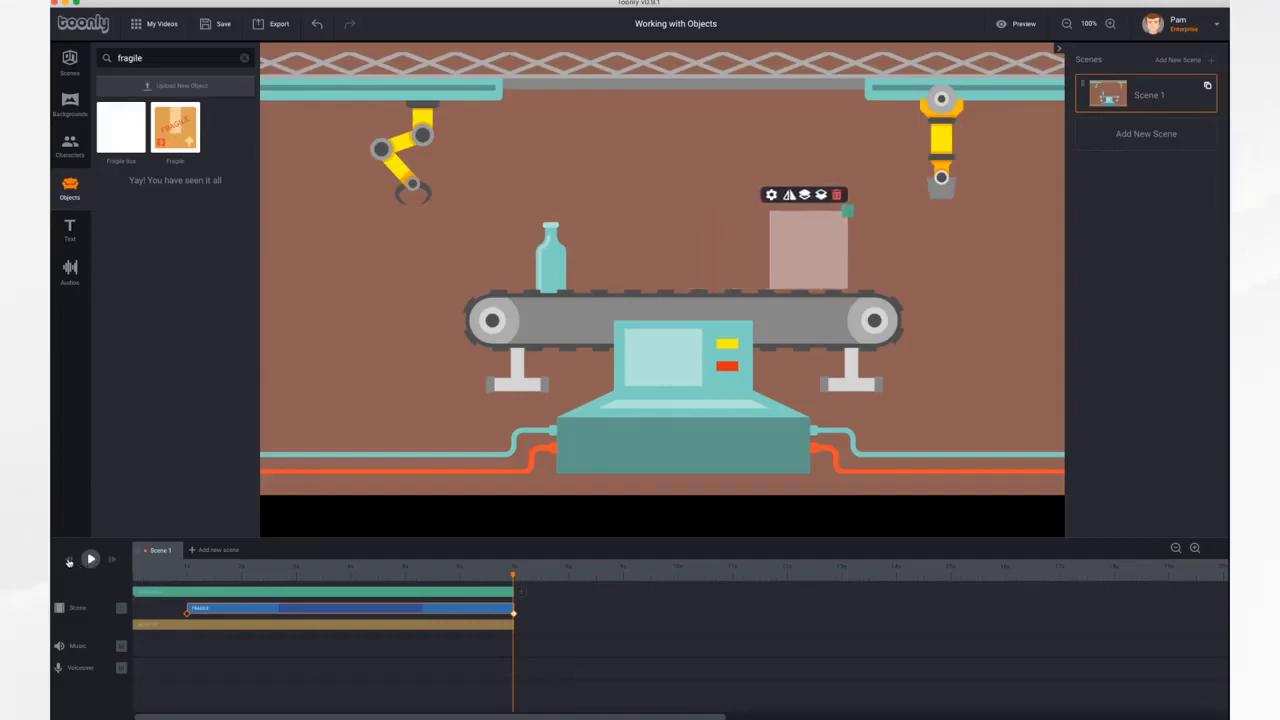
click(69, 562)
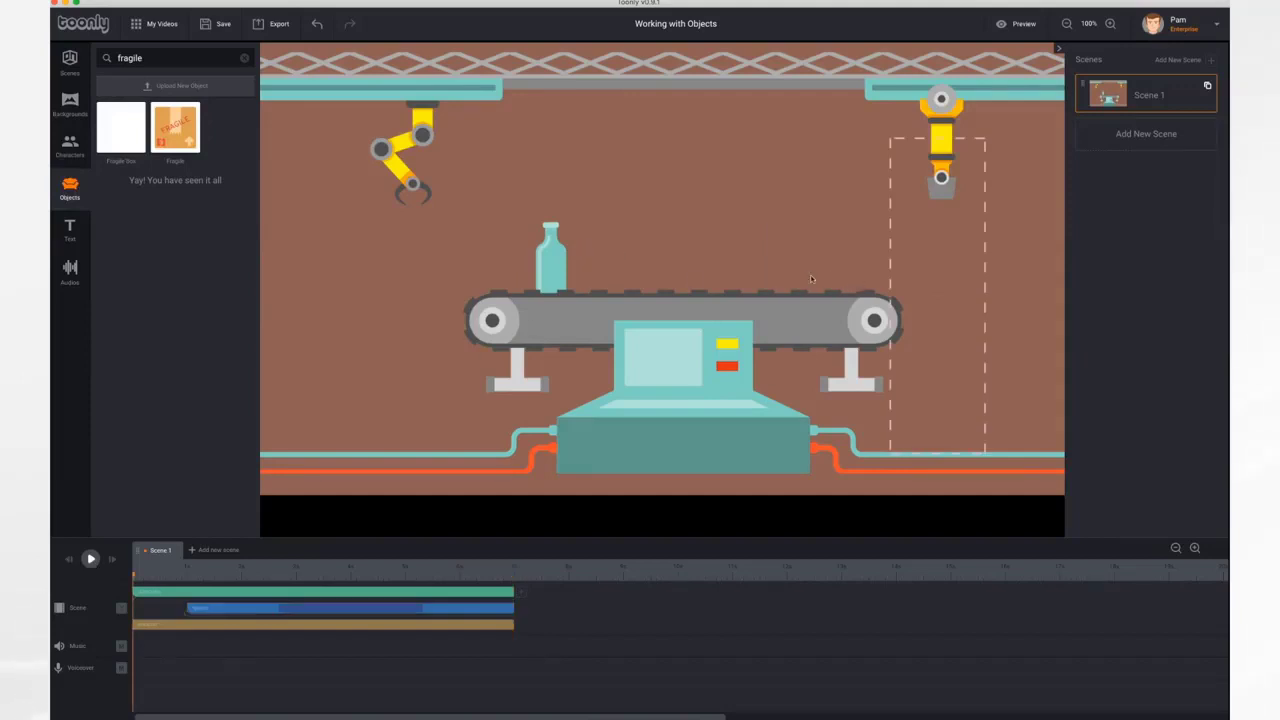
click(90, 559)
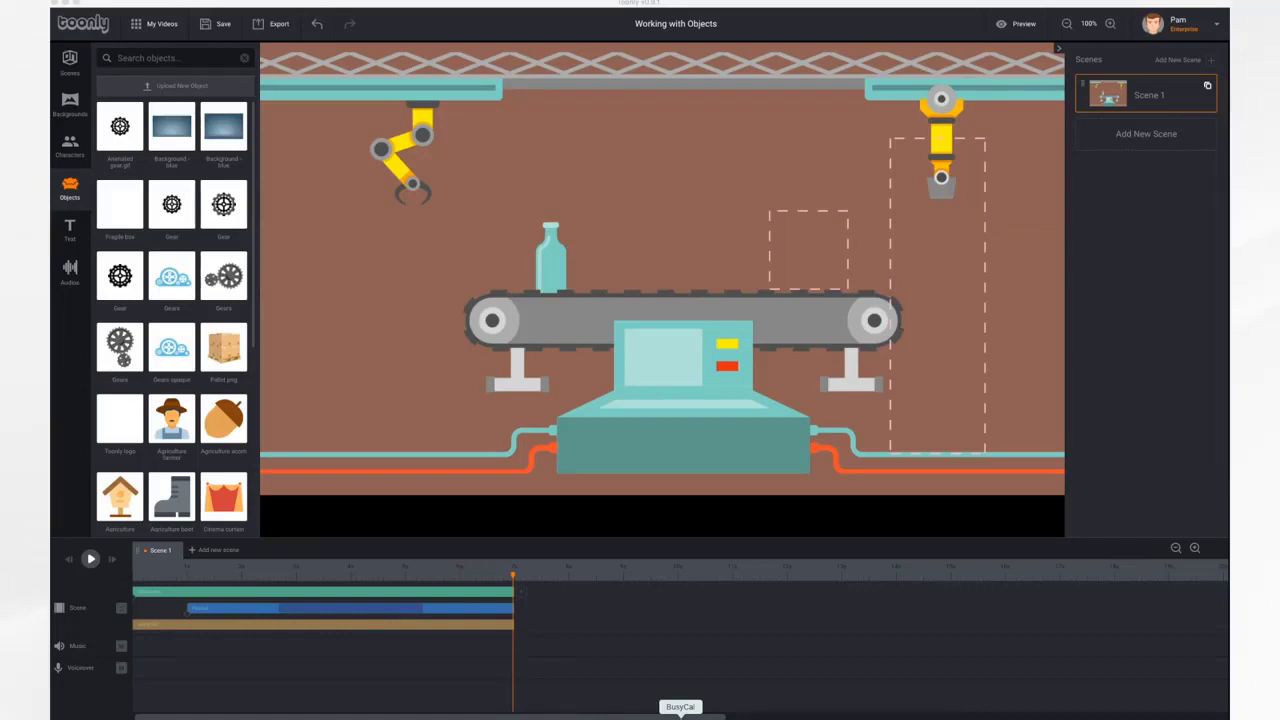
Upload Pallet.png from the Desktop as a new object, keeping Pallet.png as its name.
click(184, 88)
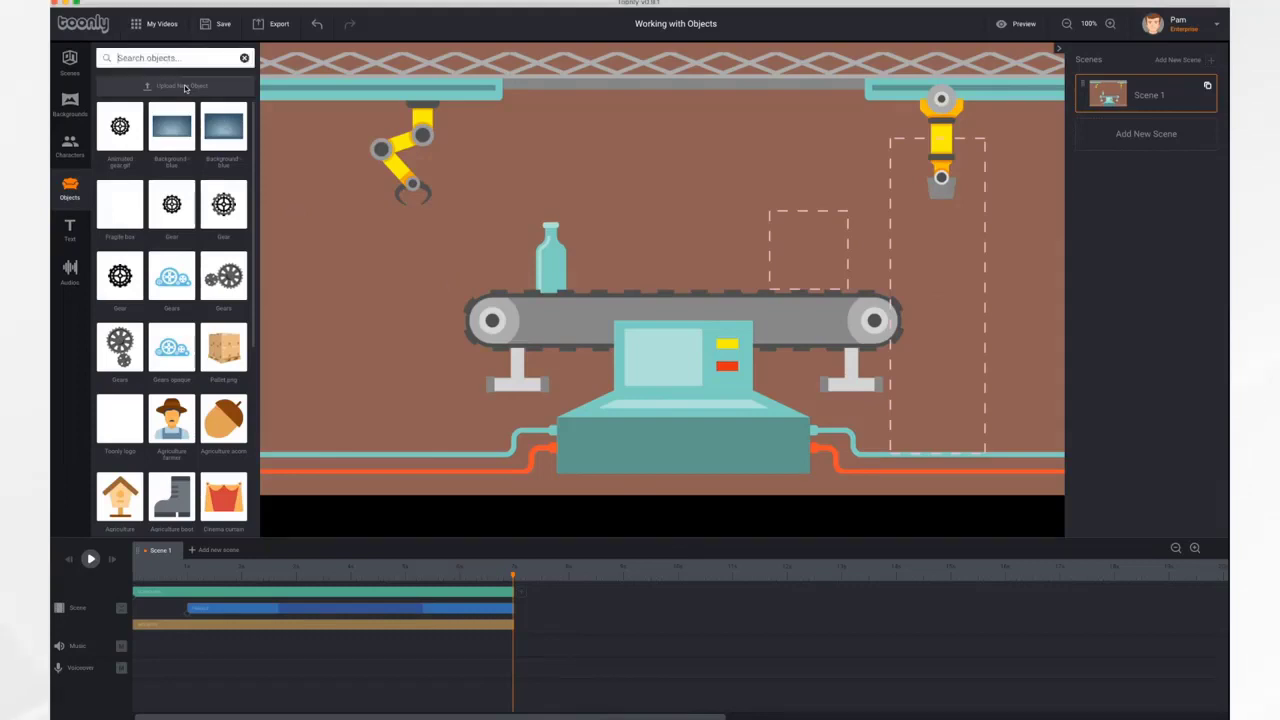
click(184, 88)
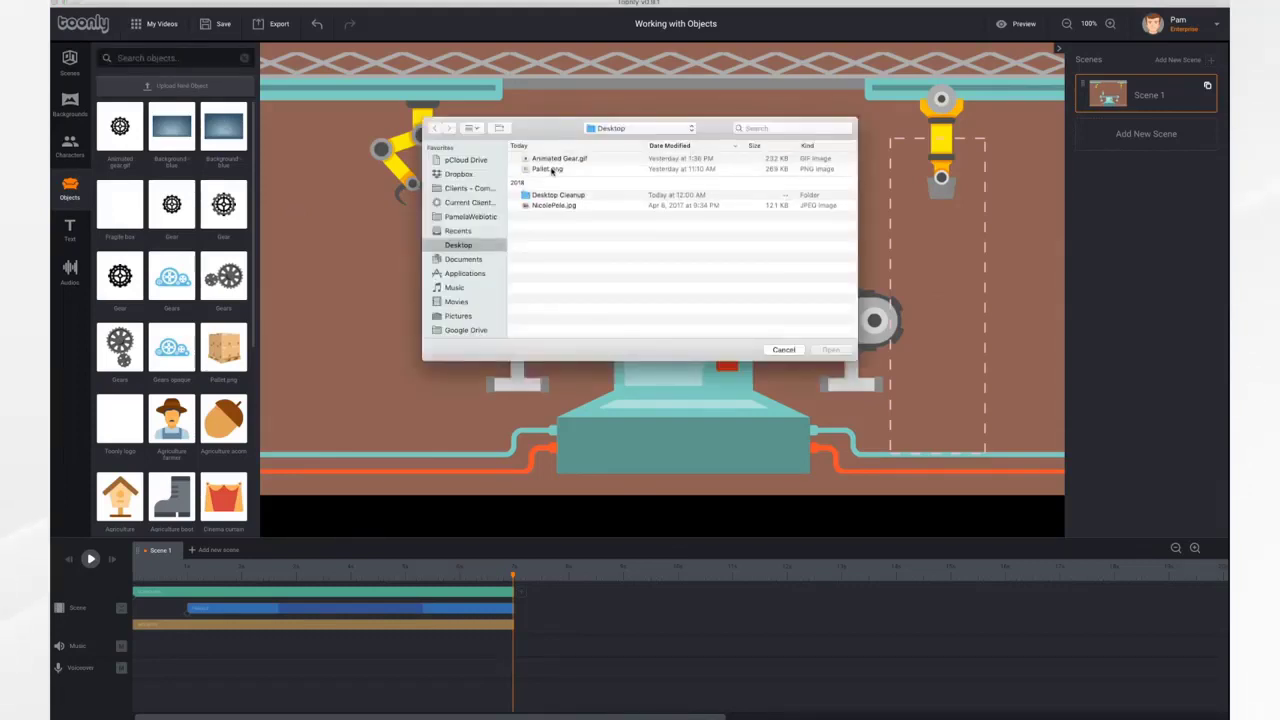
click(553, 169)
click(831, 350)
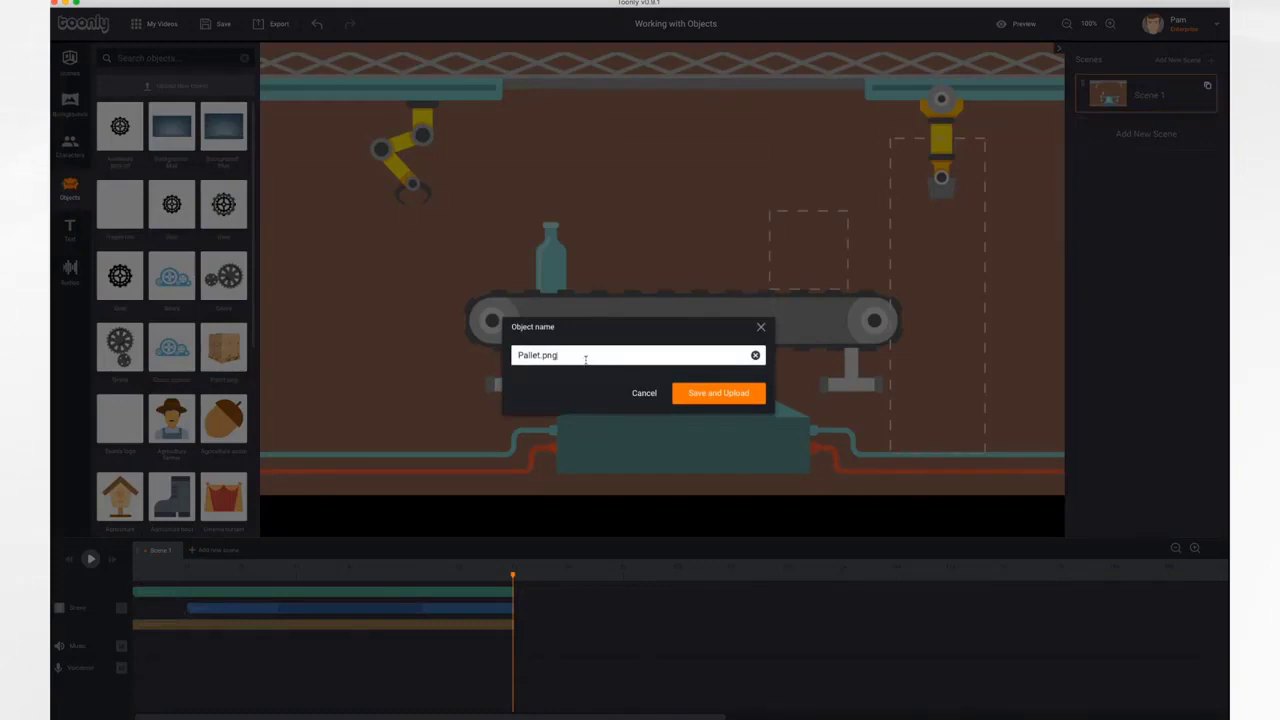
click(720, 393)
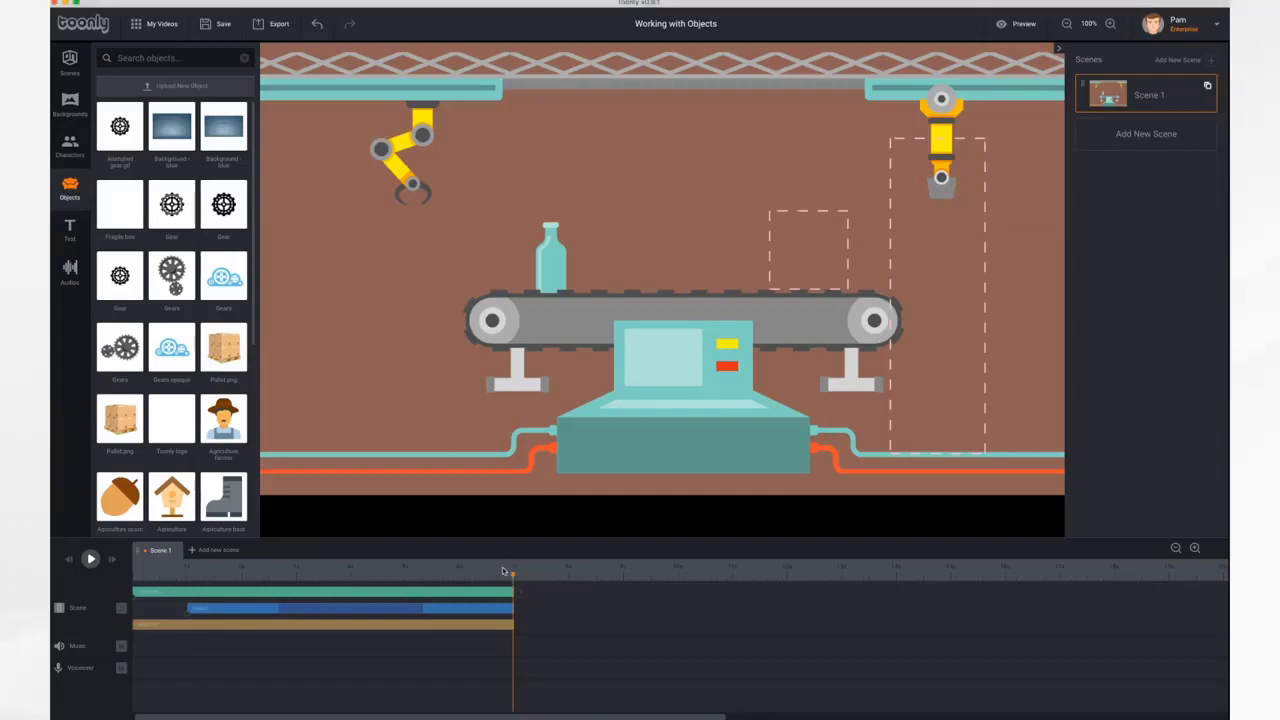
Add the Pallet.png object at the scene's start, left of the conveyor, and extend its clip to 7 seconds.
drag(513, 578, 133, 575)
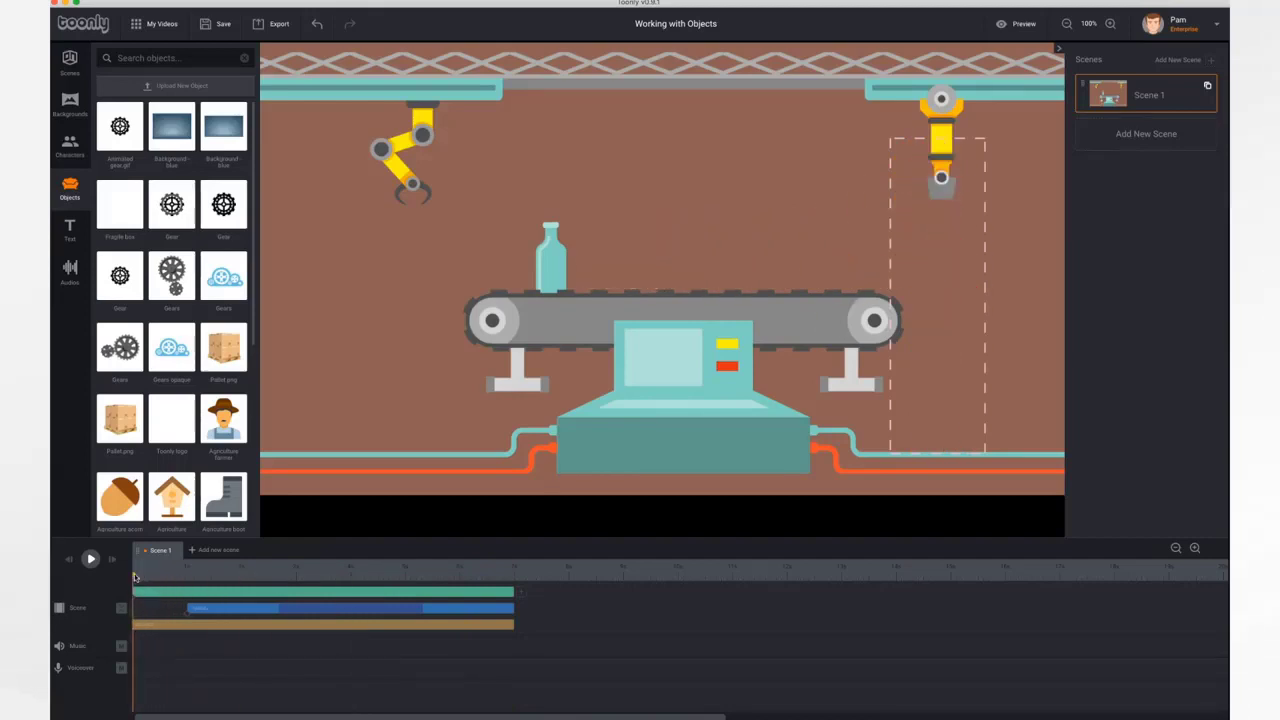
drag(228, 348, 349, 318)
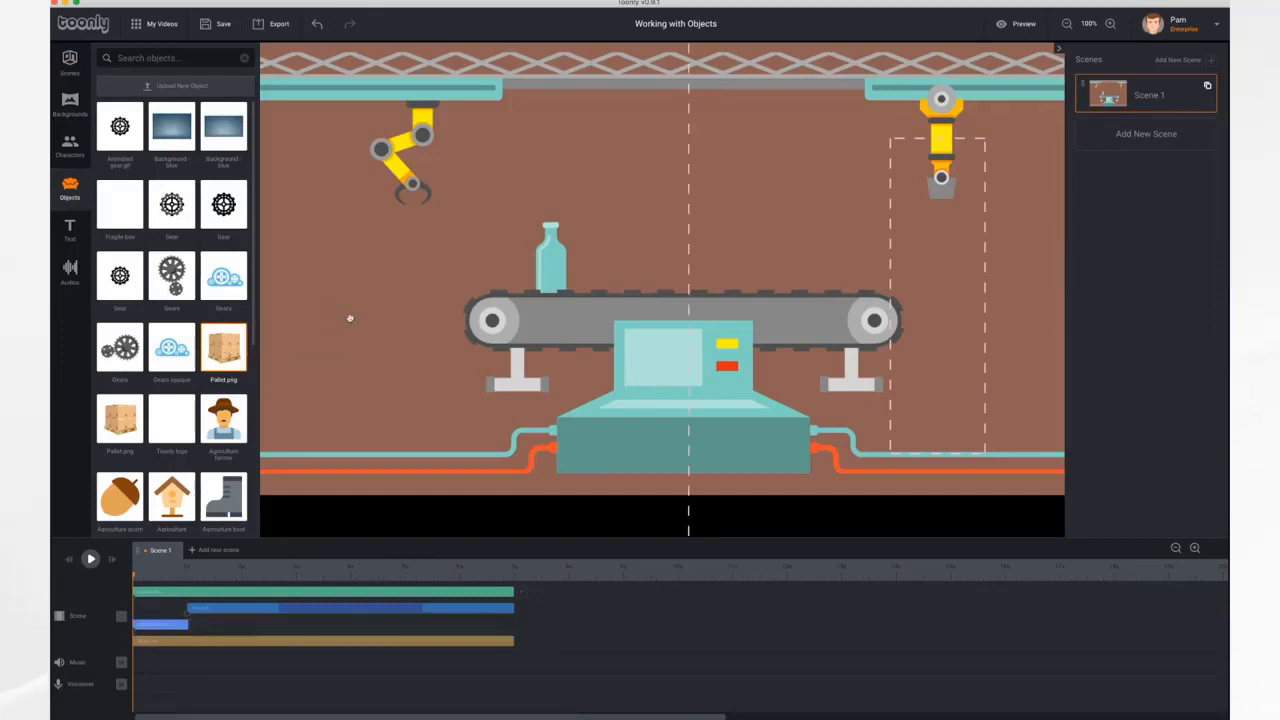
click(185, 630)
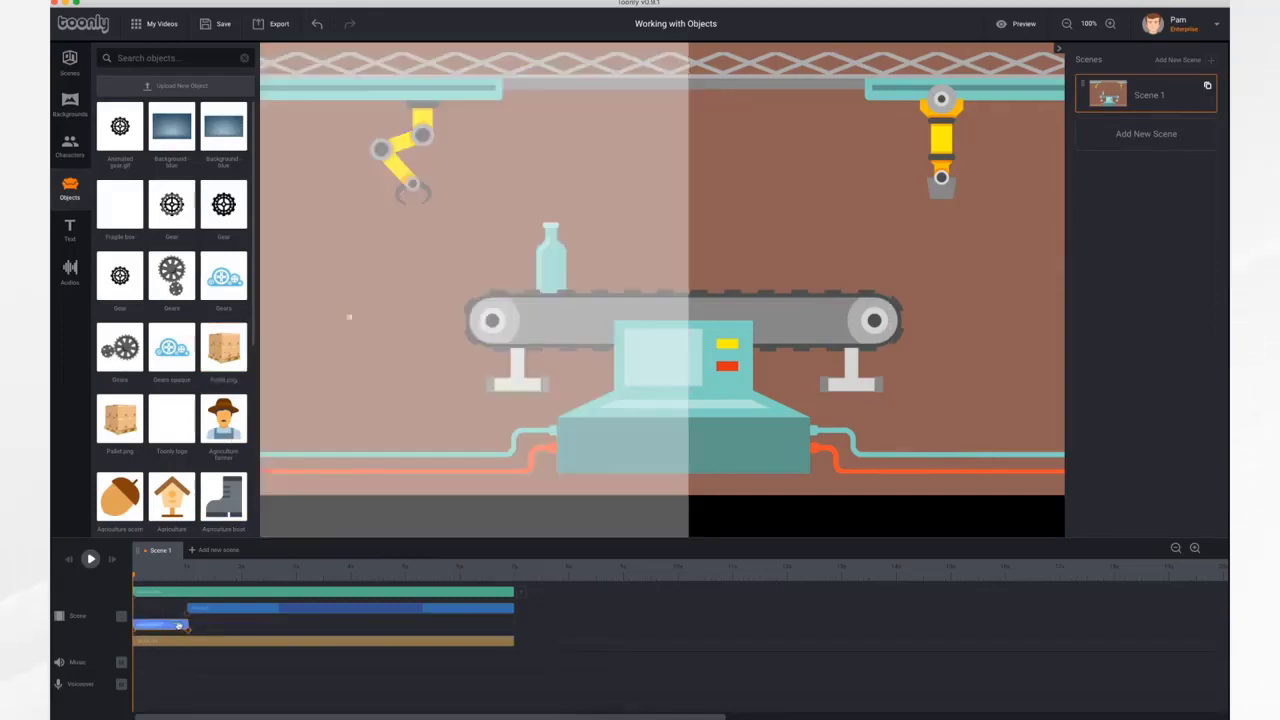
drag(185, 628, 514, 632)
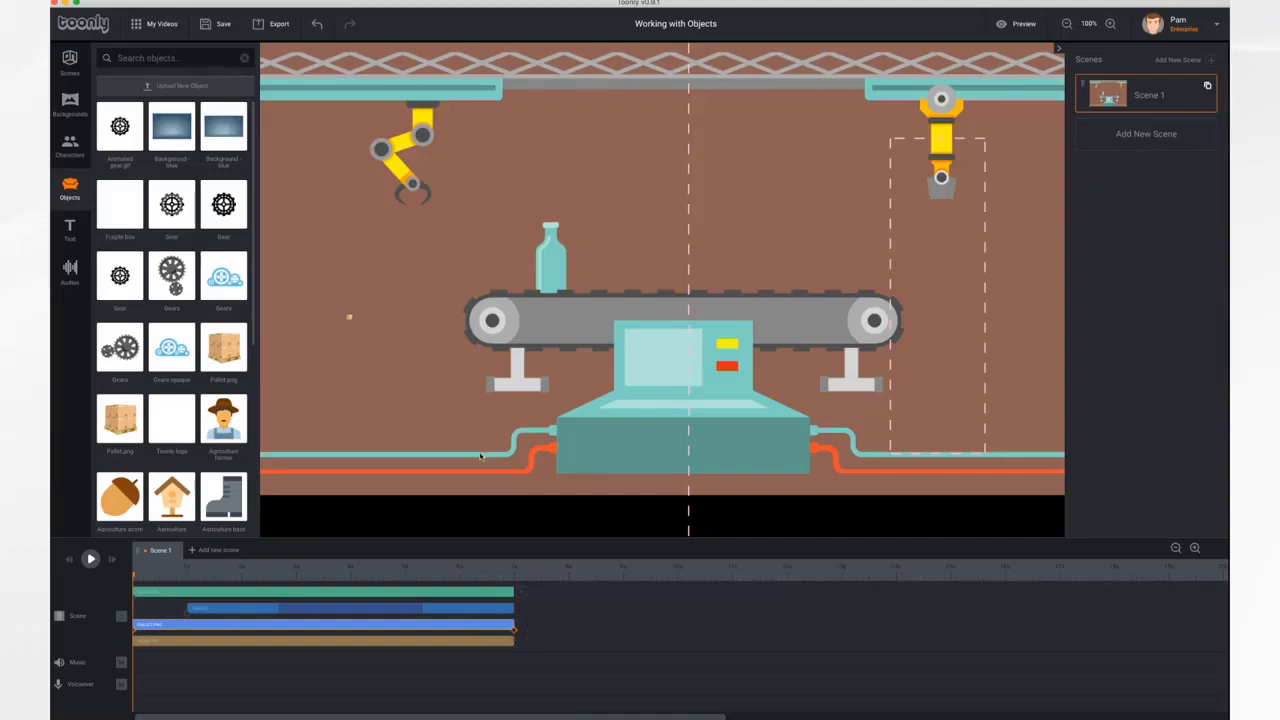
Shrink the pallet and place it on the floor left of the conveyor, checking it by playing the scene from the start.
click(91, 560)
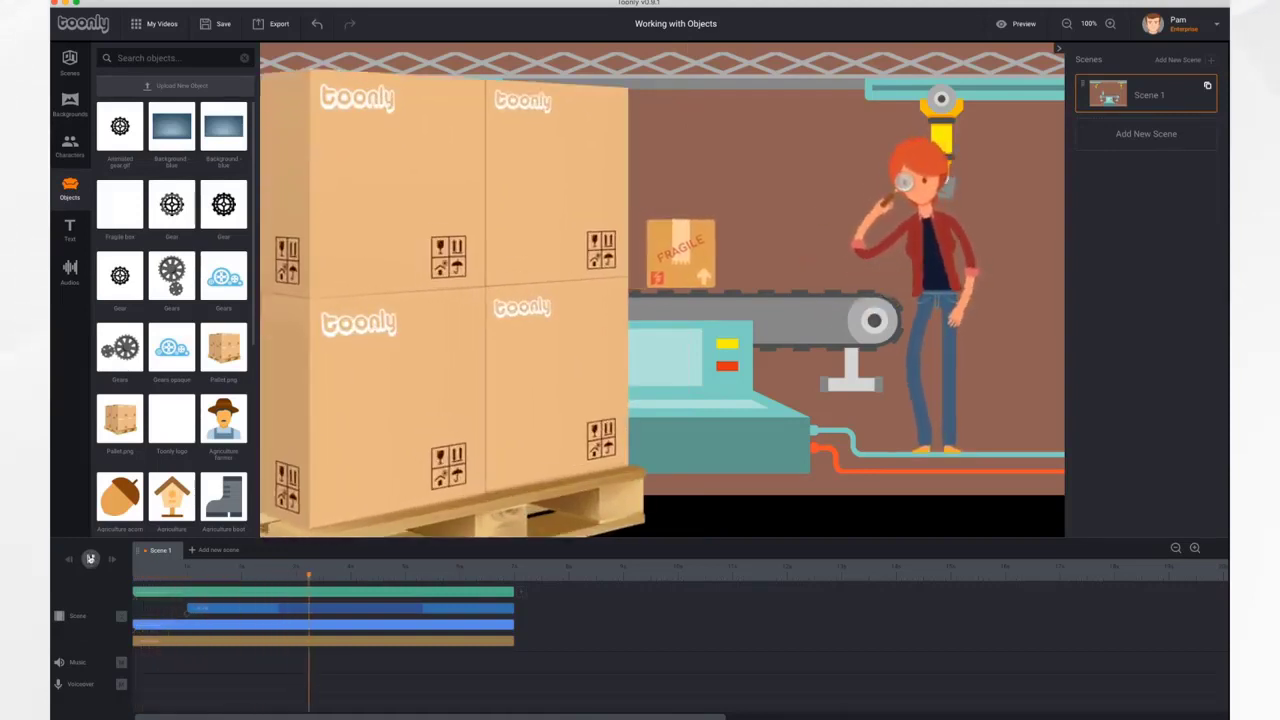
click(90, 559)
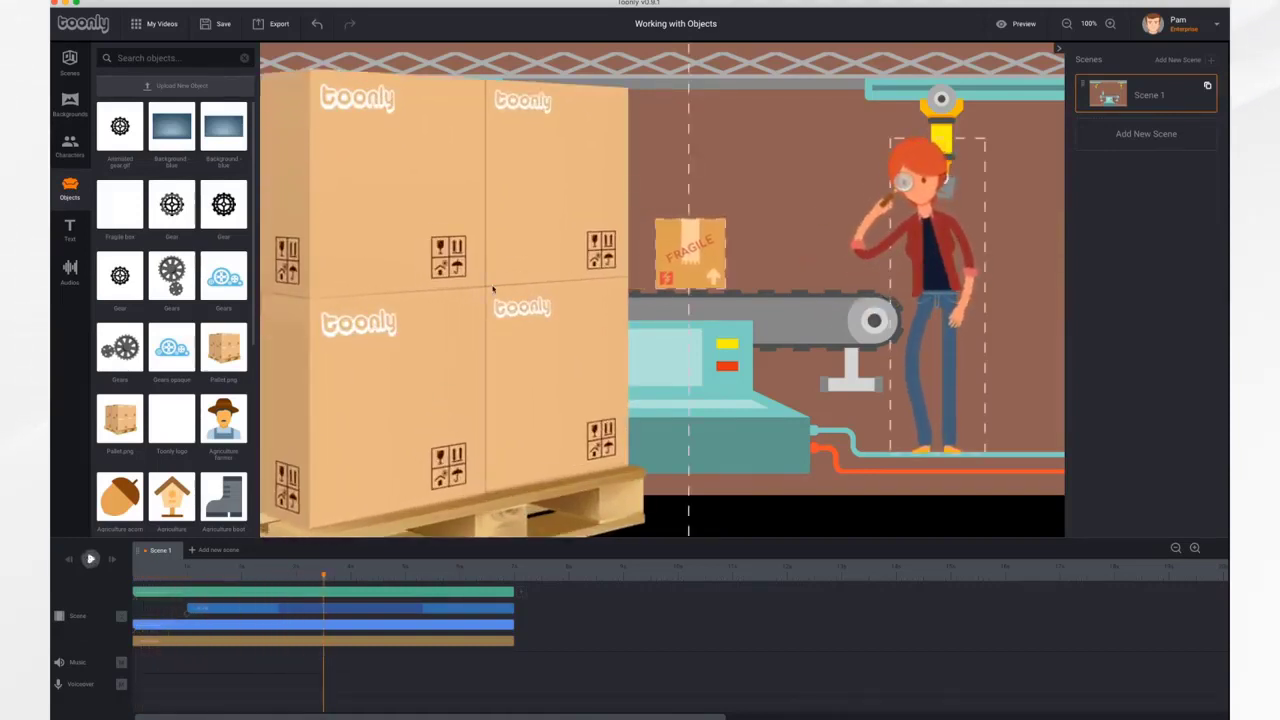
click(495, 307)
drag(495, 307, 503, 423)
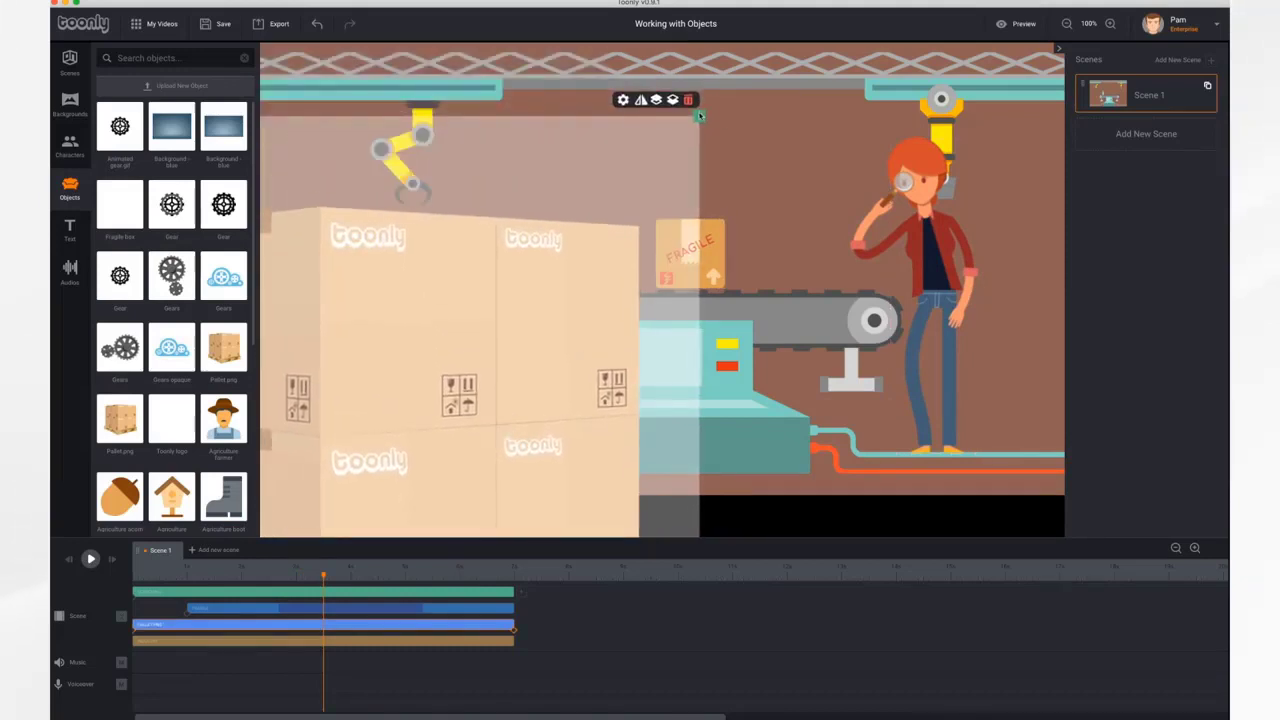
drag(700, 116, 478, 342)
drag(409, 420, 398, 326)
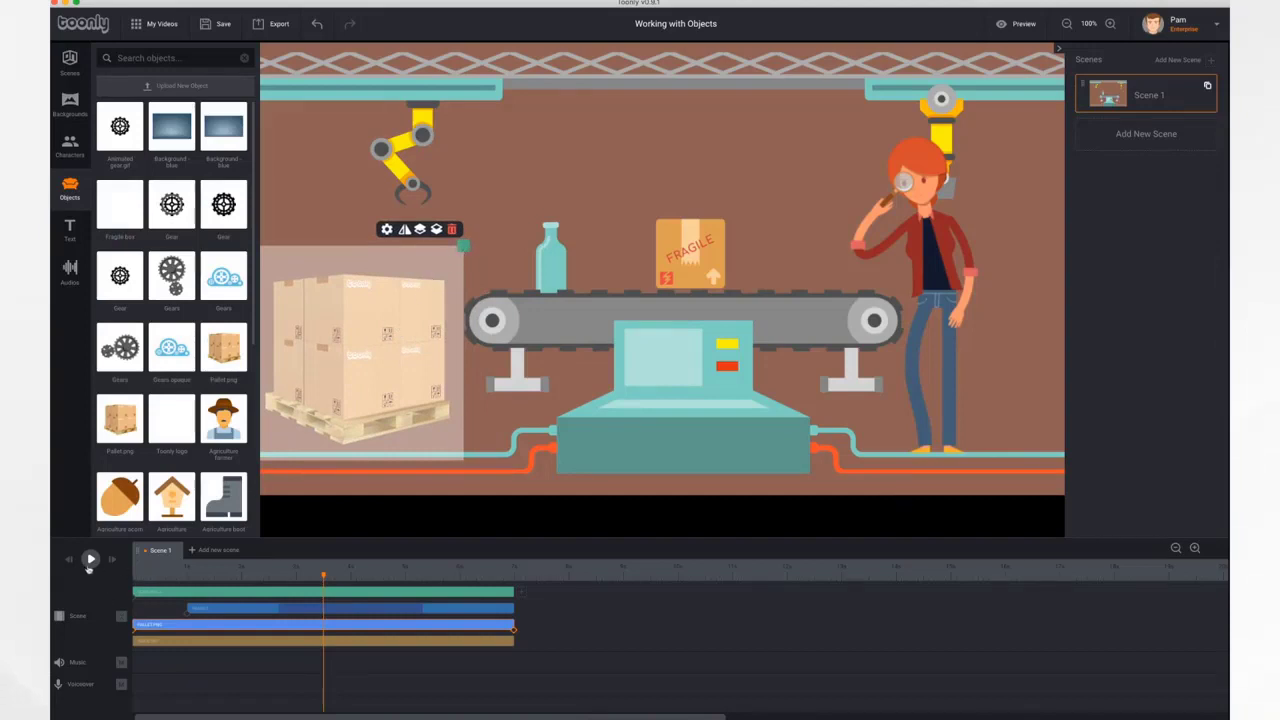
click(69, 560)
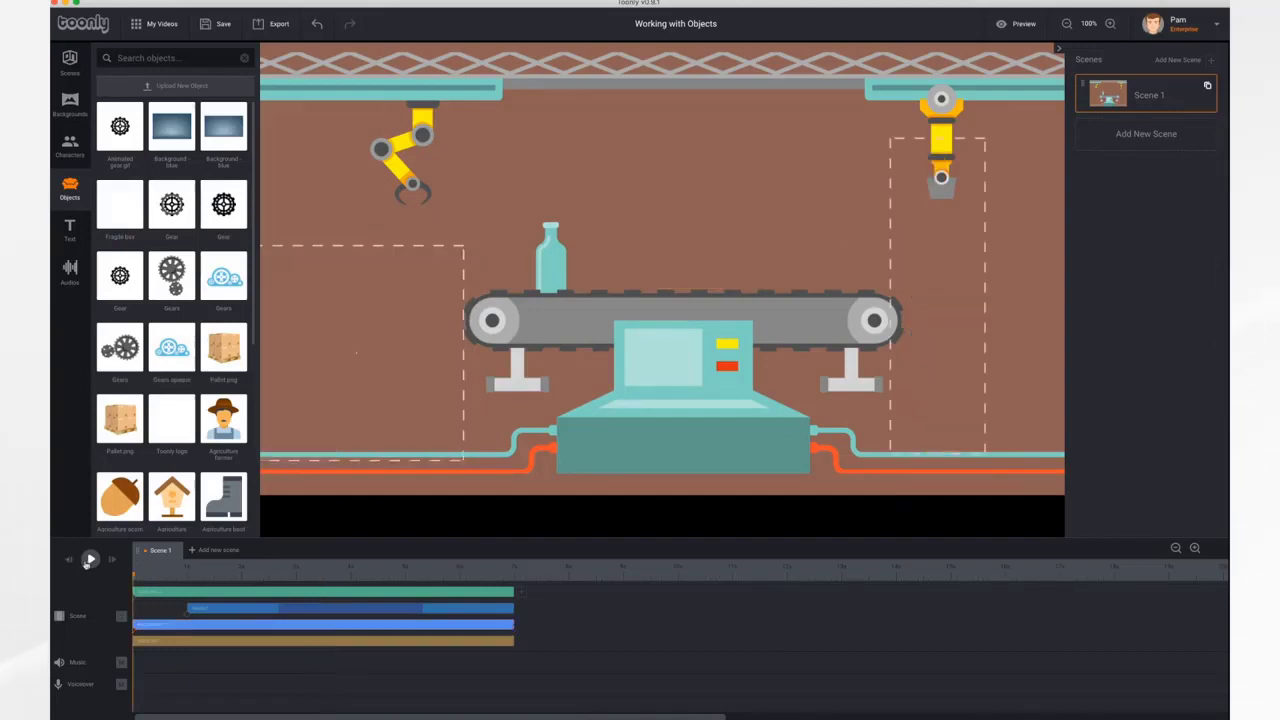
click(91, 559)
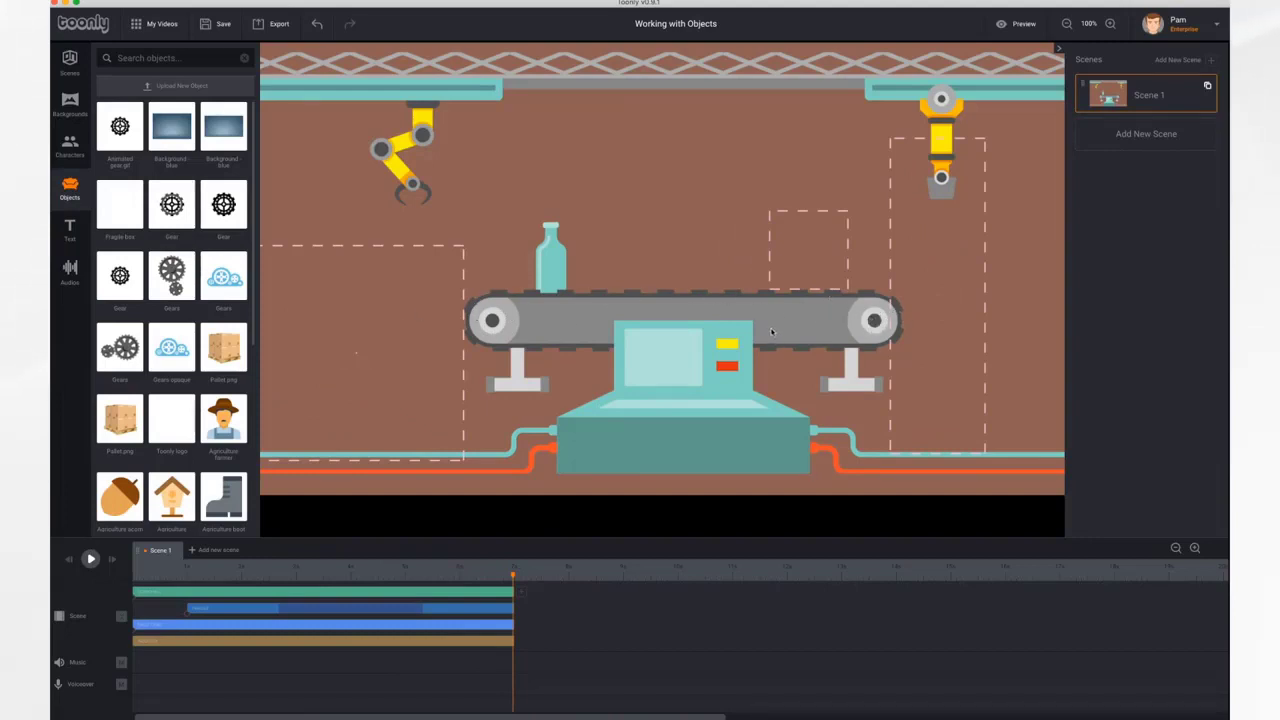
Upload Animated Gear.gif from the Desktop as a new object, keeping Animated Gear.gif as its name.
click(172, 88)
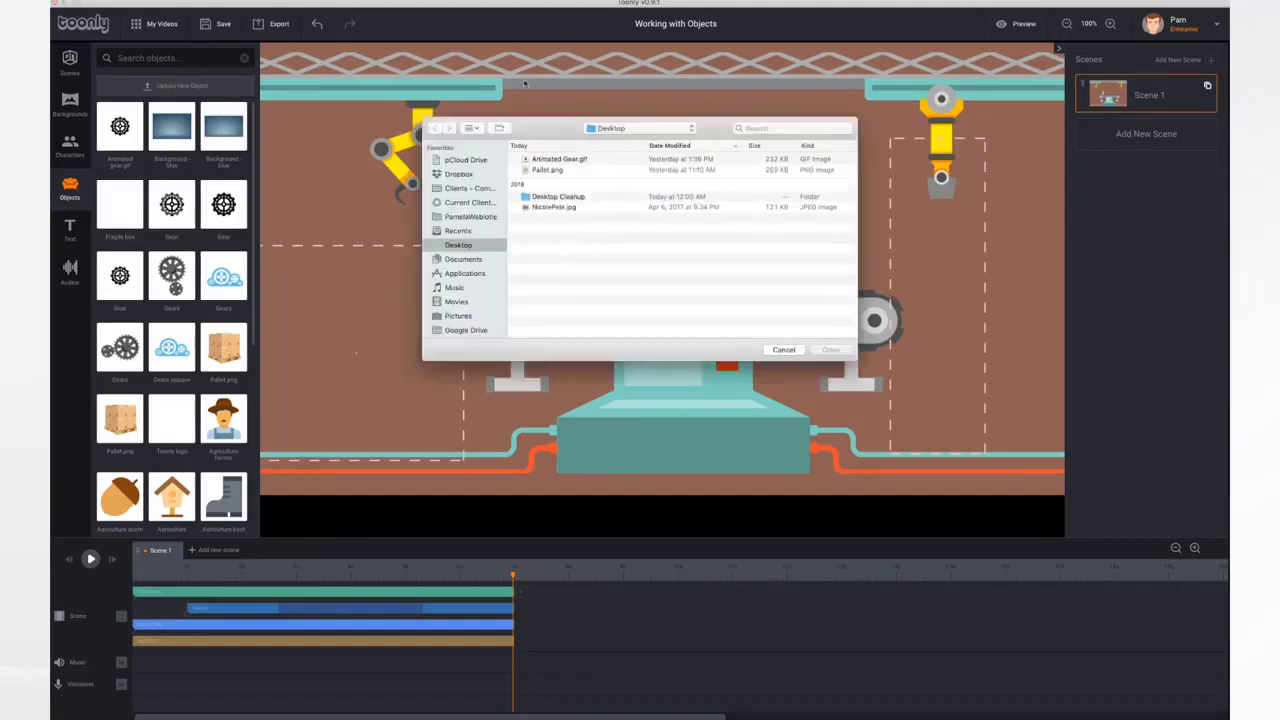
click(575, 162)
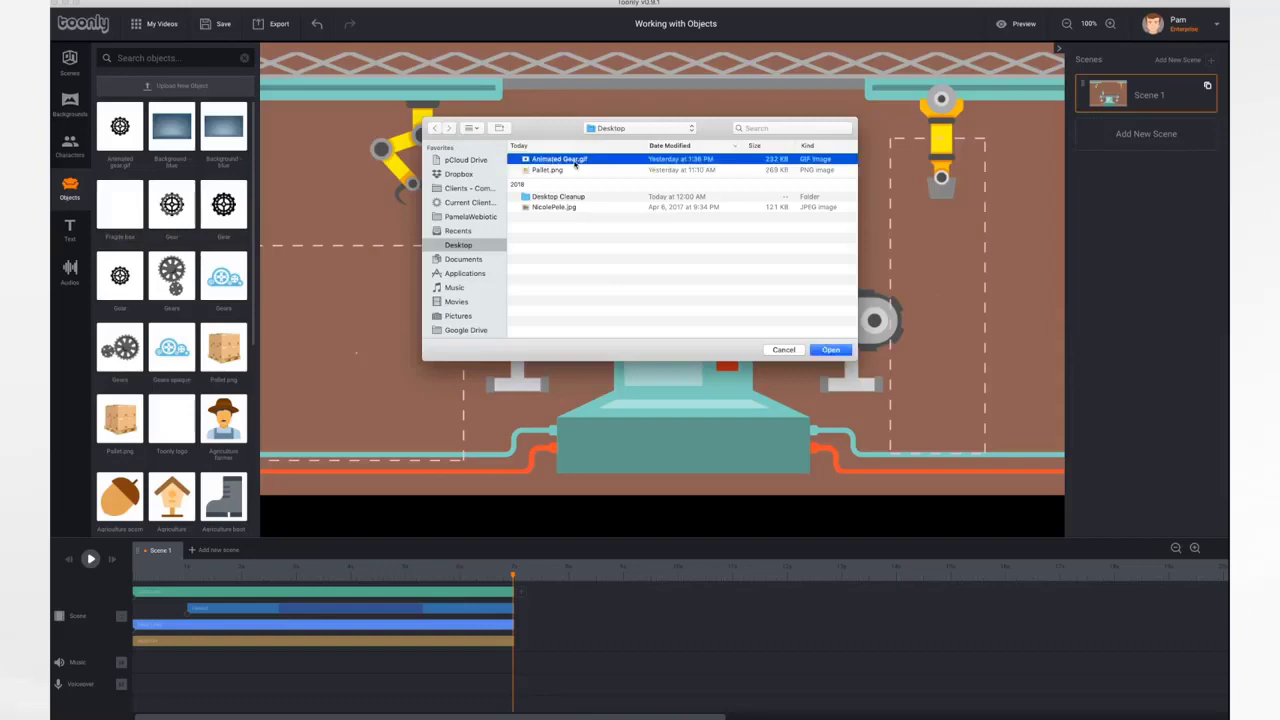
click(831, 350)
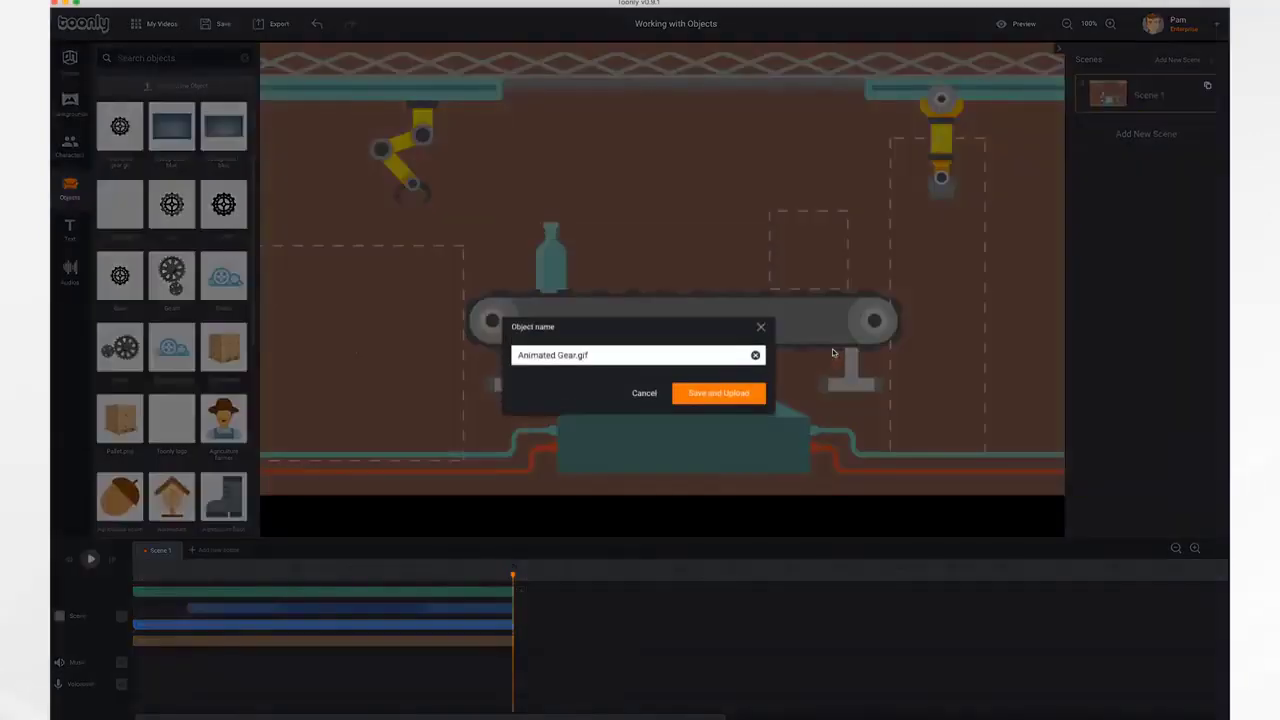
click(736, 399)
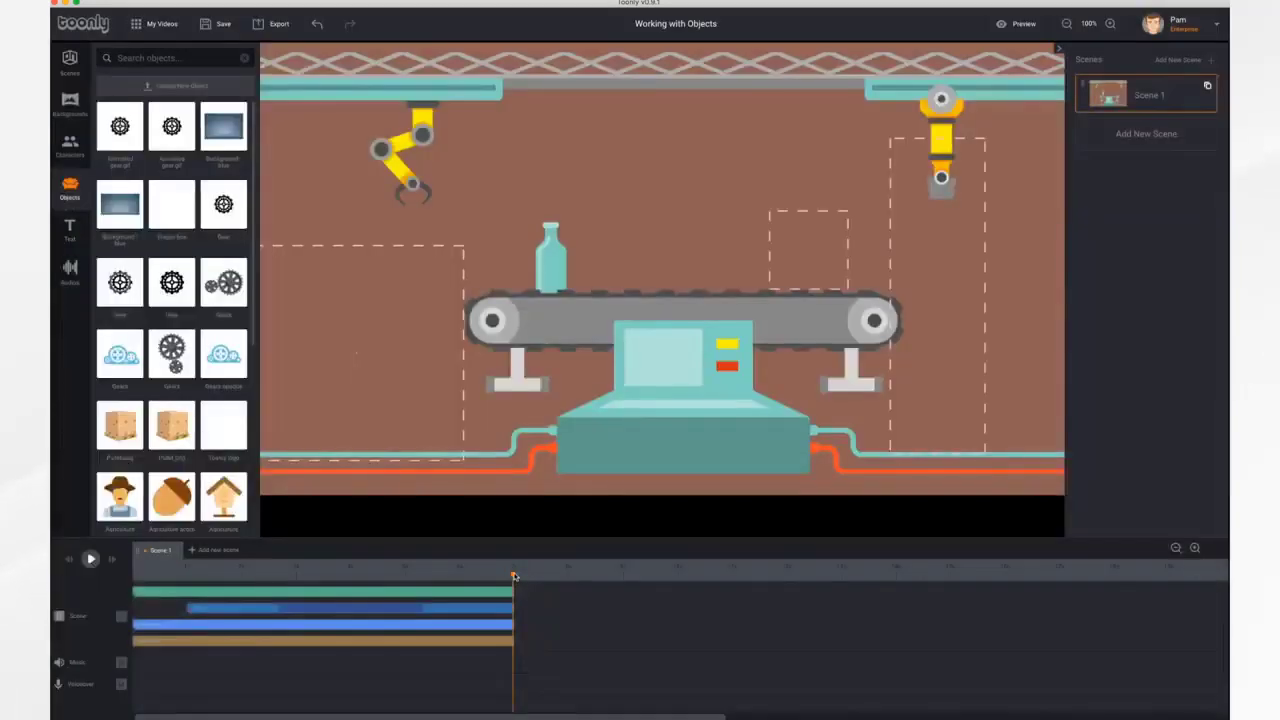
Add an Animated Gear.gif object over each conveyor wheel at the scene's start, and extend both clips to 7 seconds.
drag(513, 577, 131, 574)
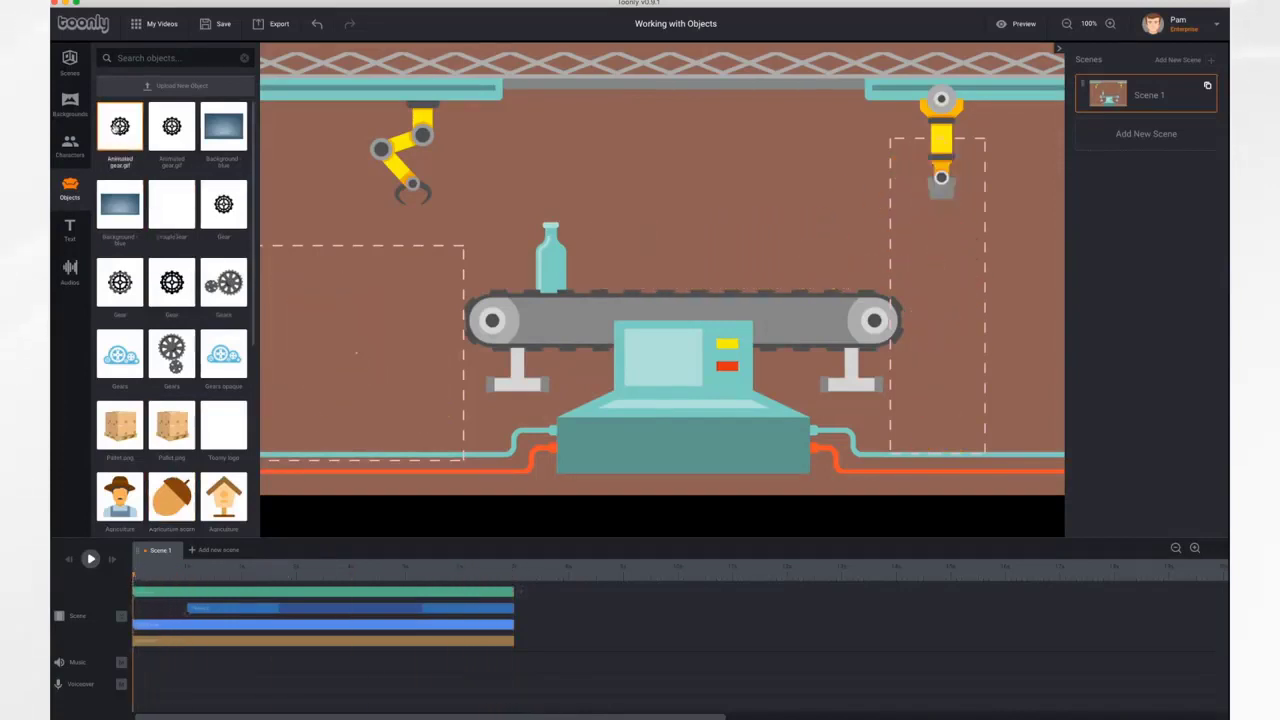
drag(119, 125, 496, 320)
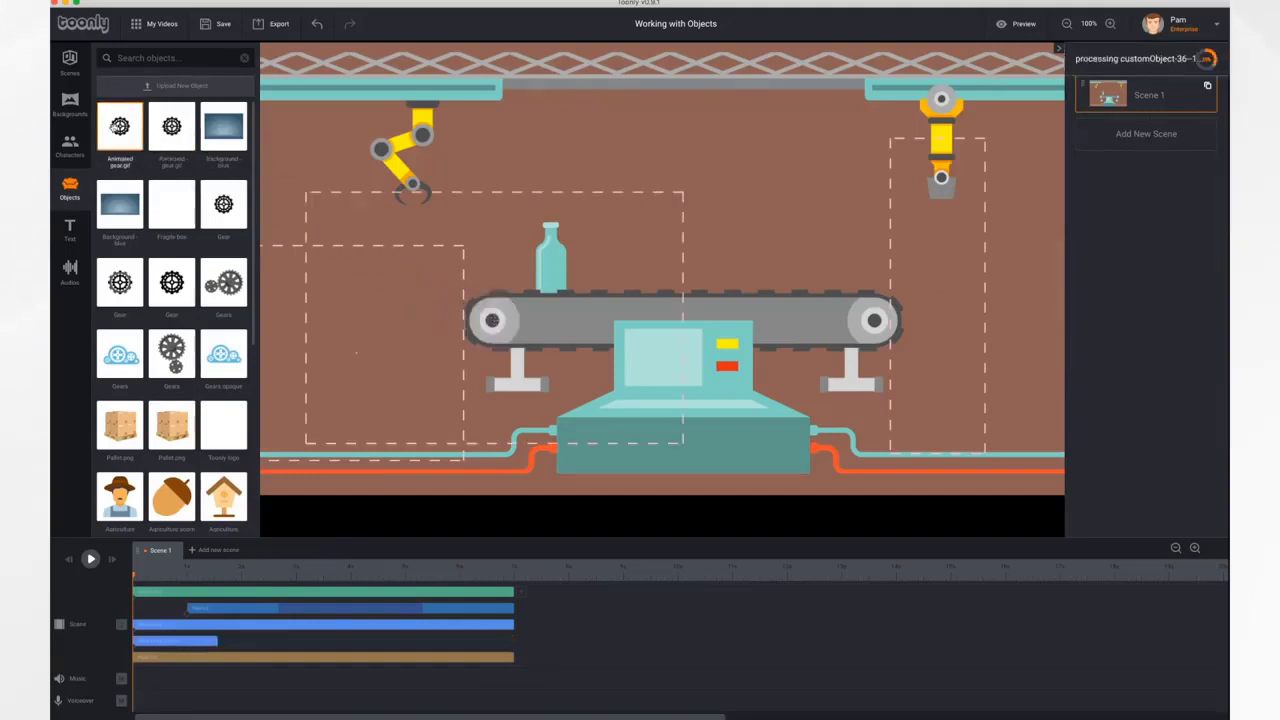
drag(119, 125, 873, 320)
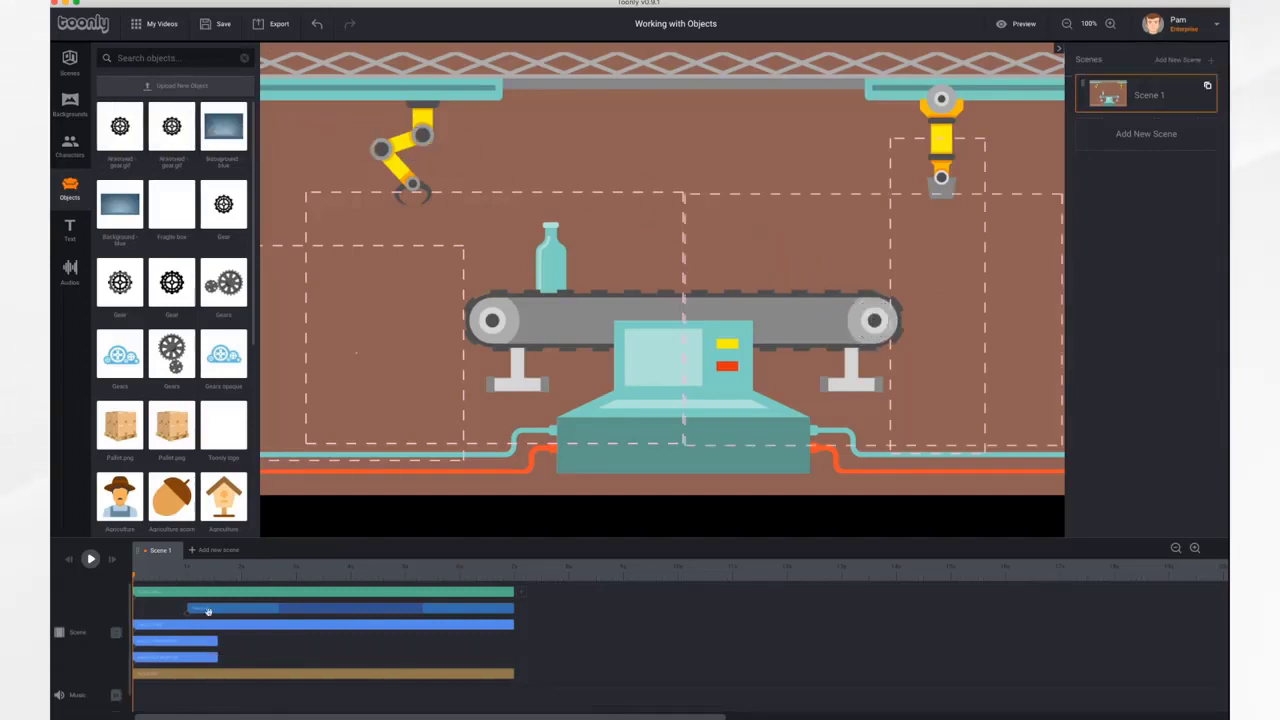
drag(217, 640, 513, 638)
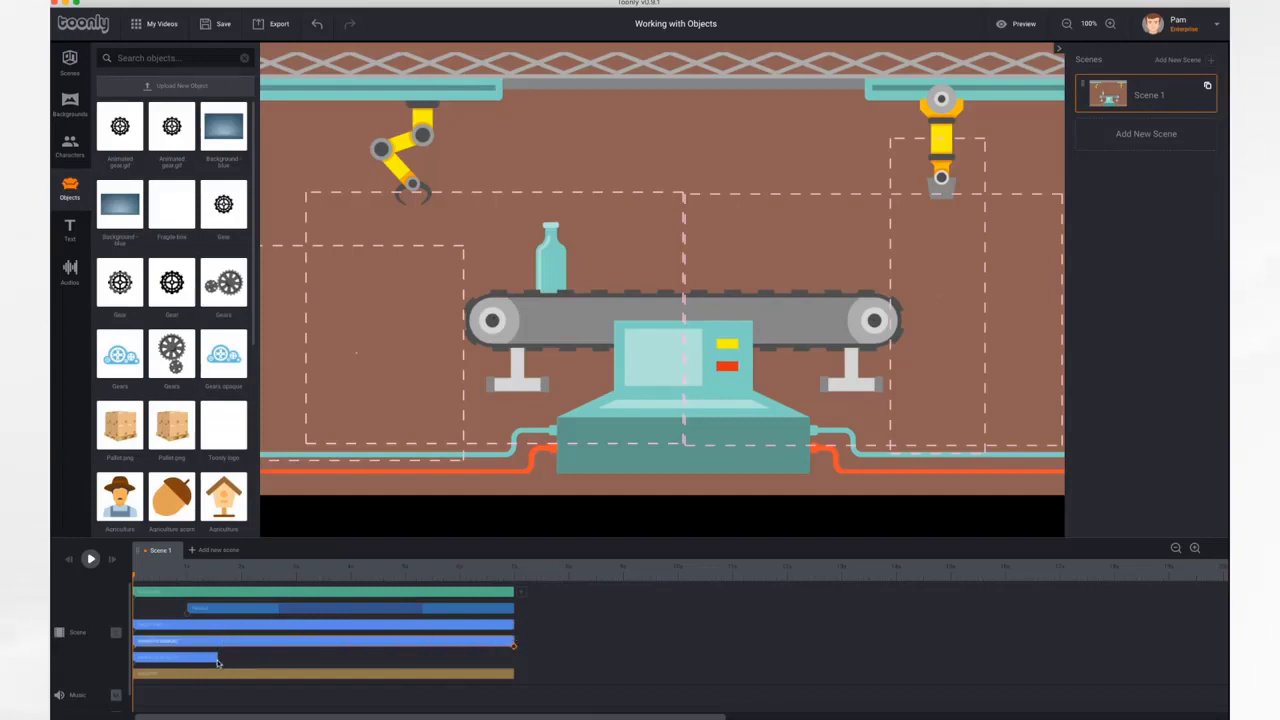
click(200, 658)
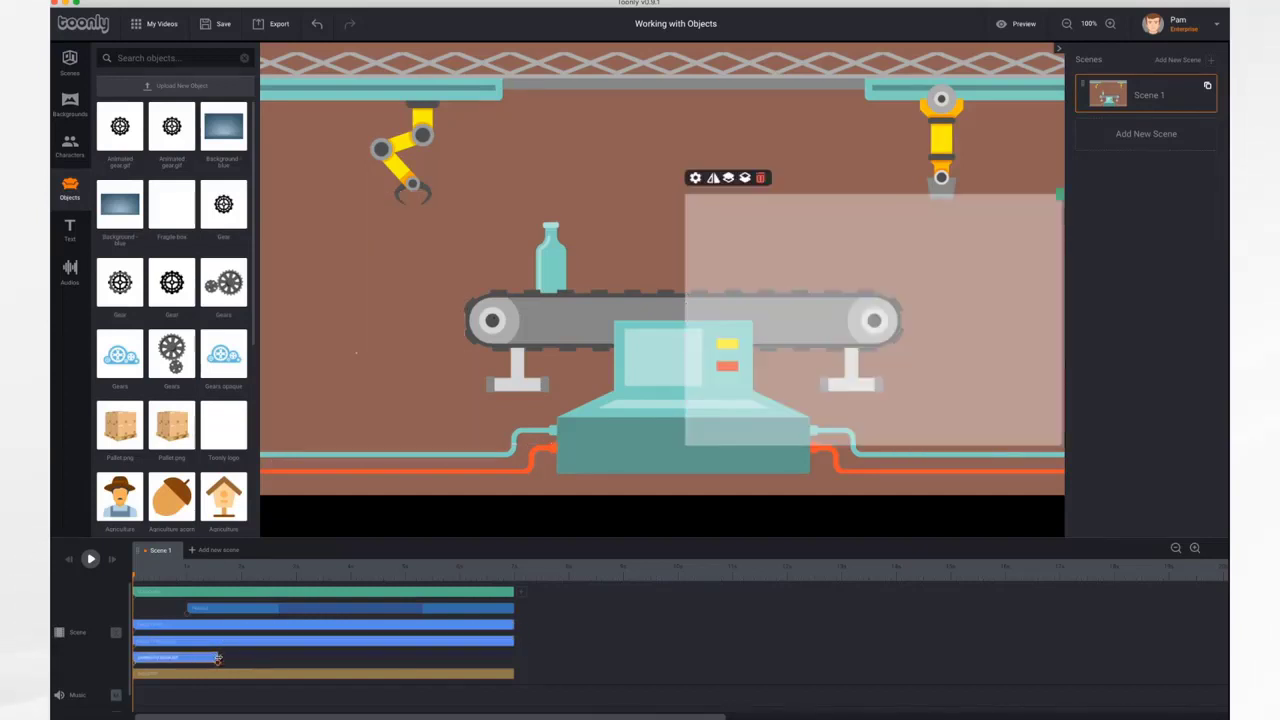
drag(217, 658, 511, 661)
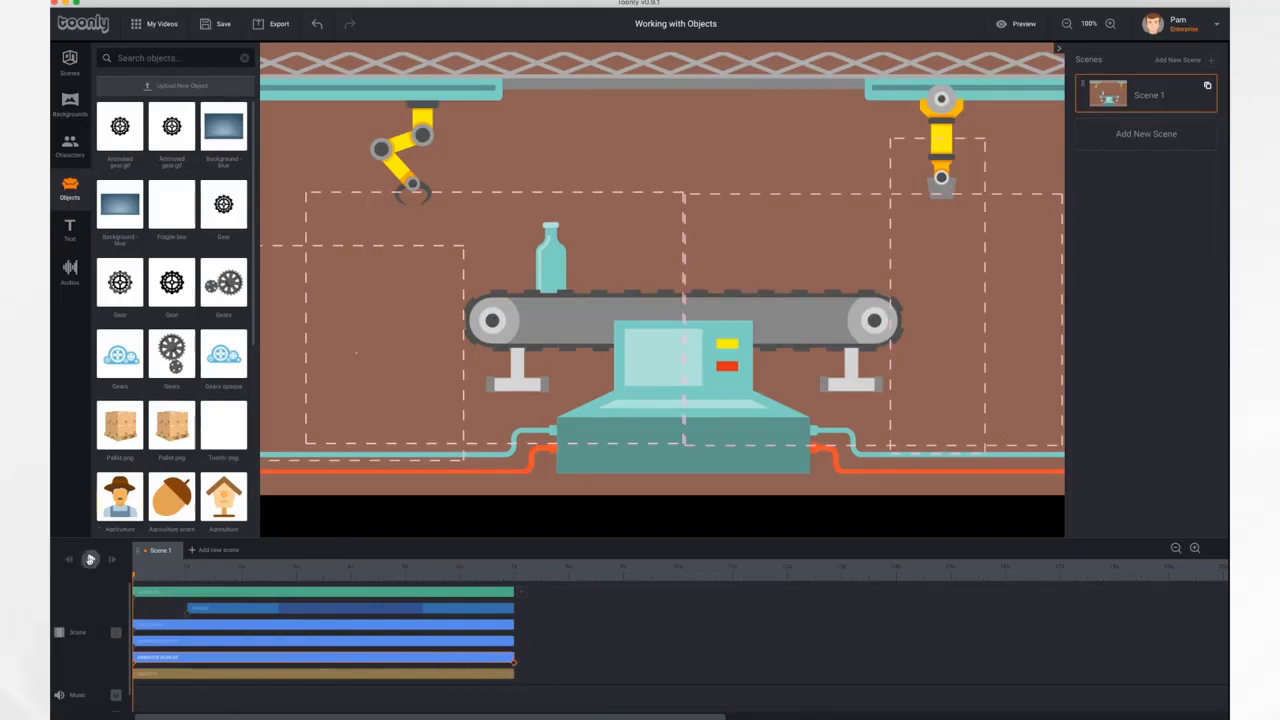
Shrink both animated gears to fit the conveyor's end wheels, center them there, and play the scene from the start.
click(90, 559)
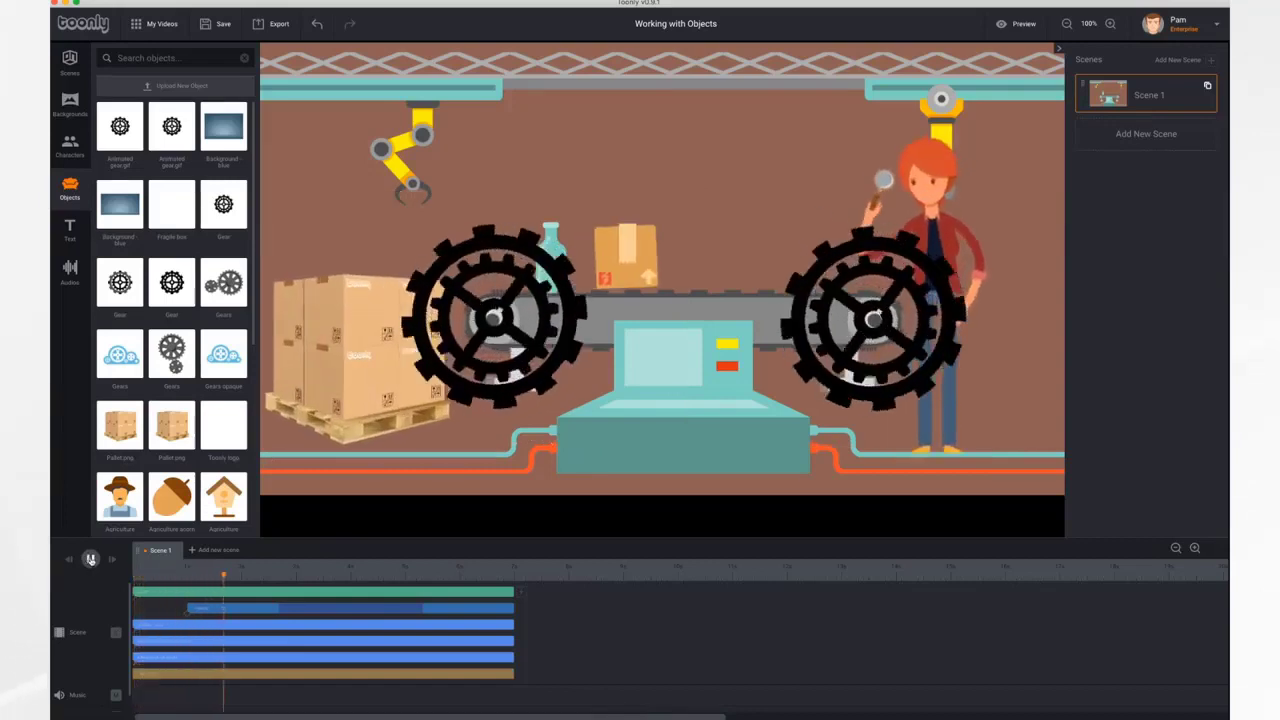
click(90, 559)
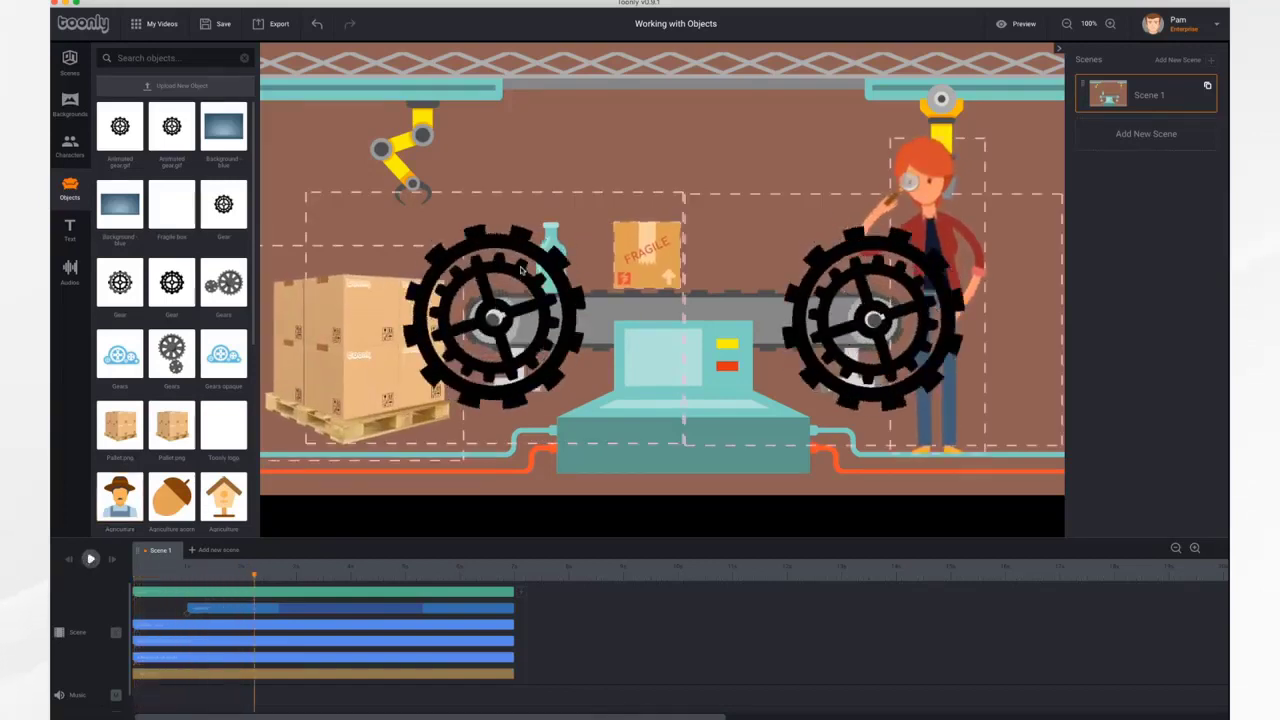
click(550, 268)
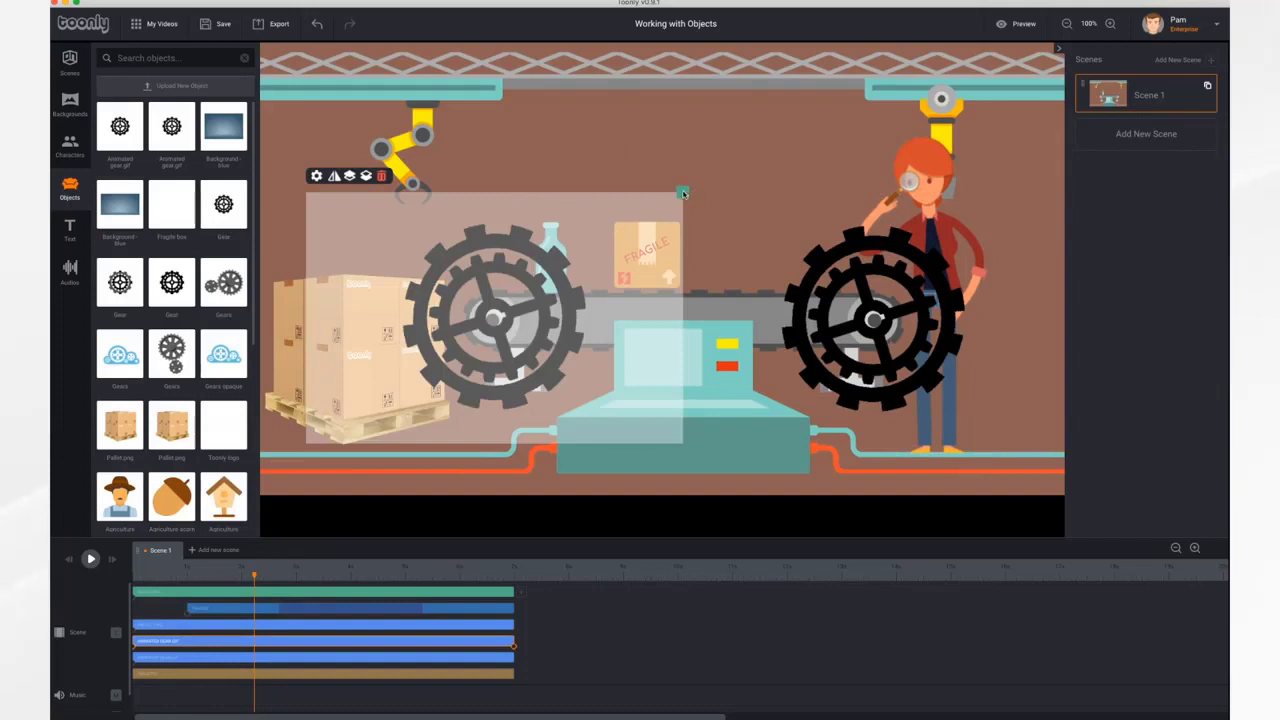
drag(683, 193, 489, 321)
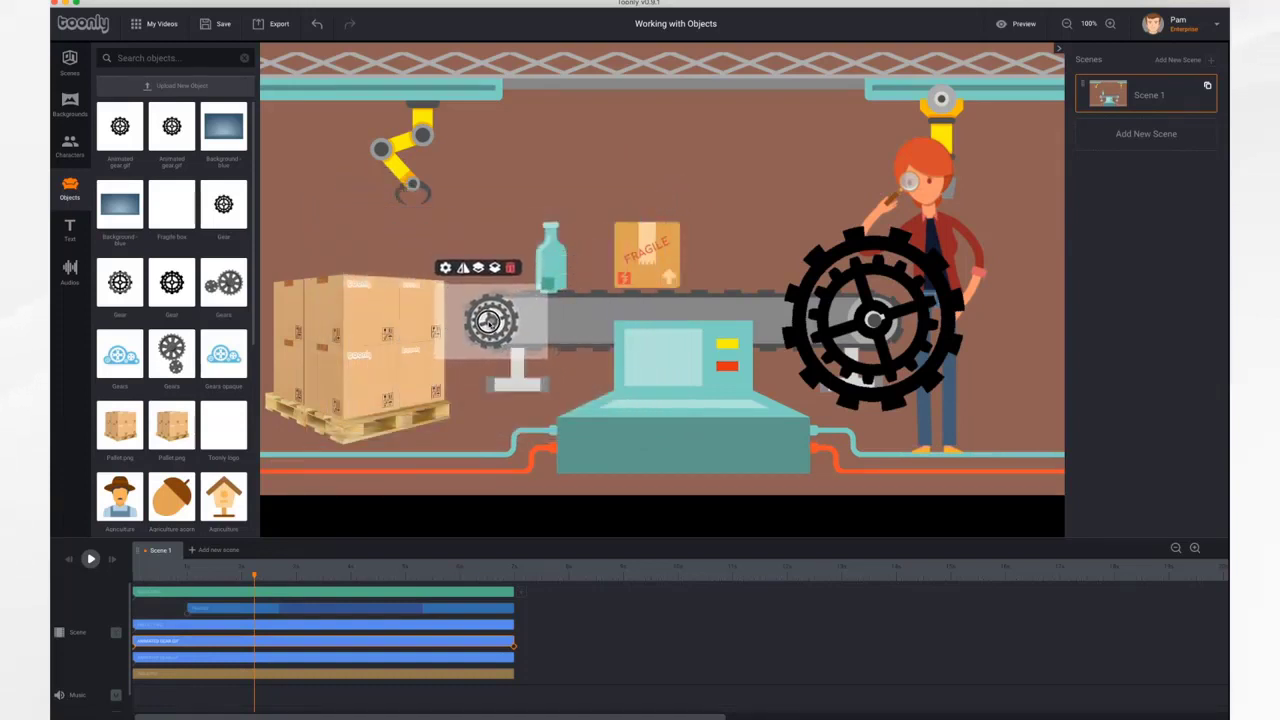
click(875, 318)
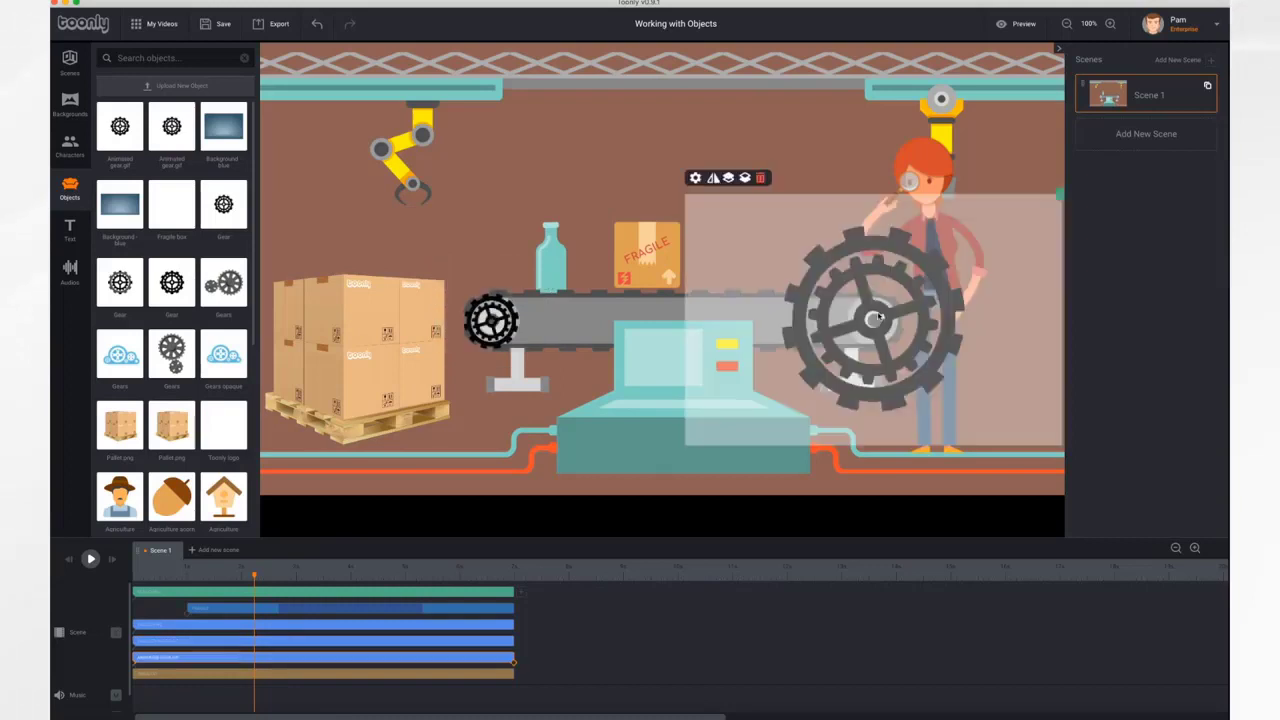
drag(1060, 193, 930, 285)
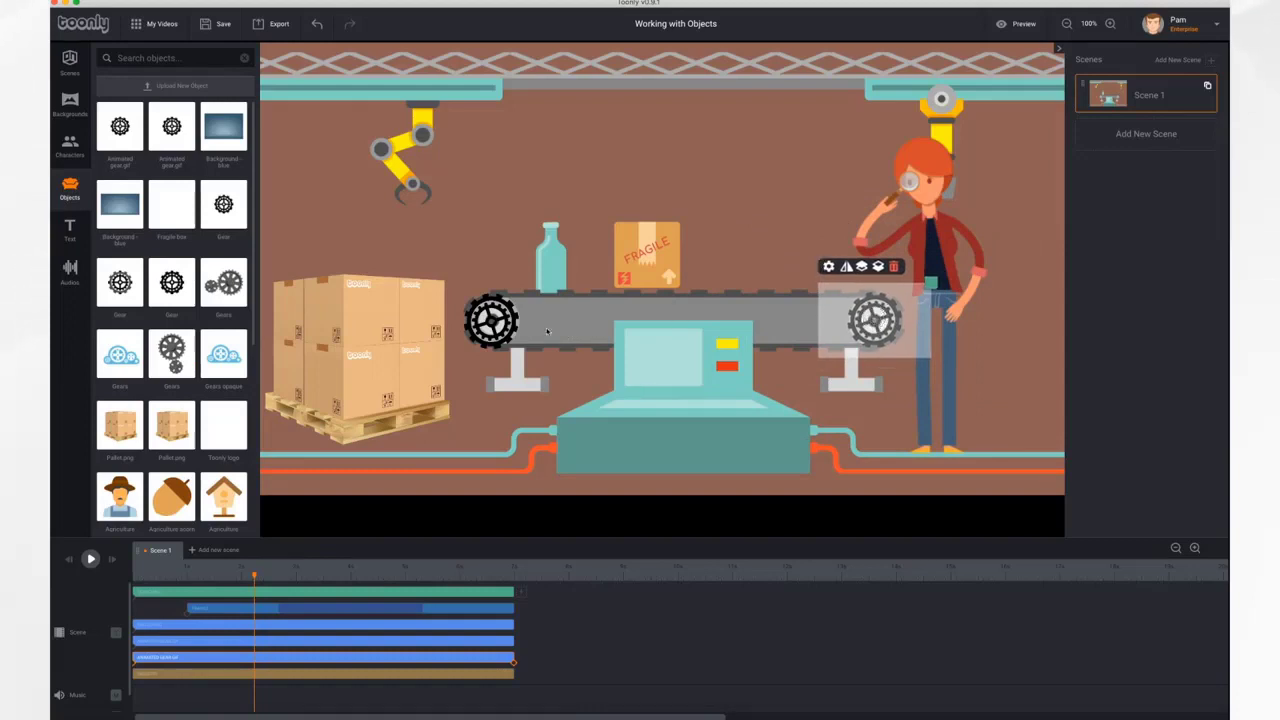
click(490, 318)
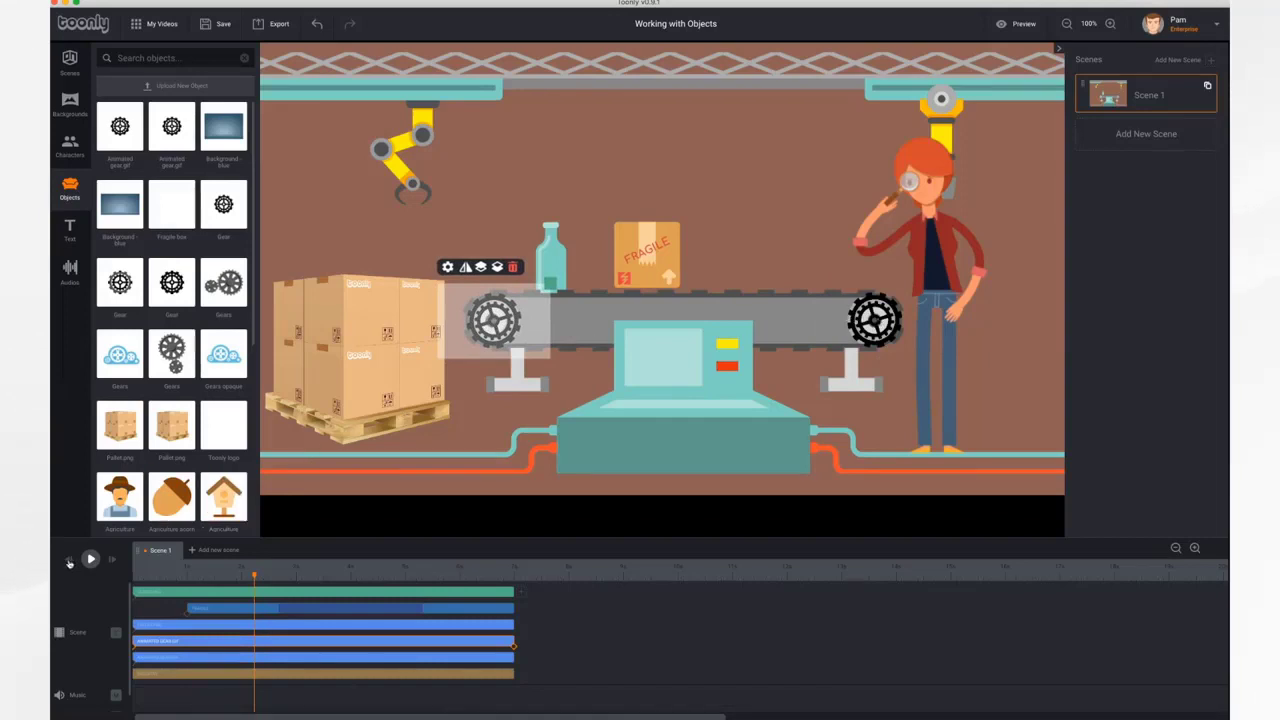
click(69, 563)
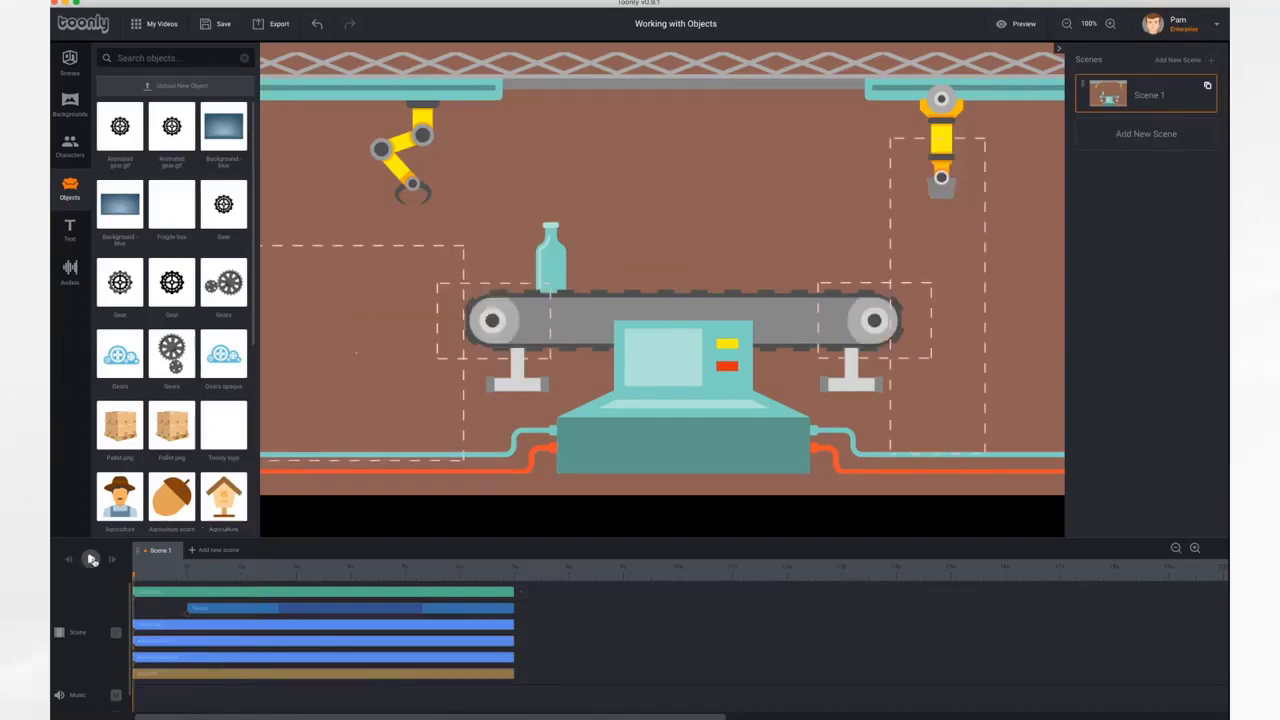
click(91, 559)
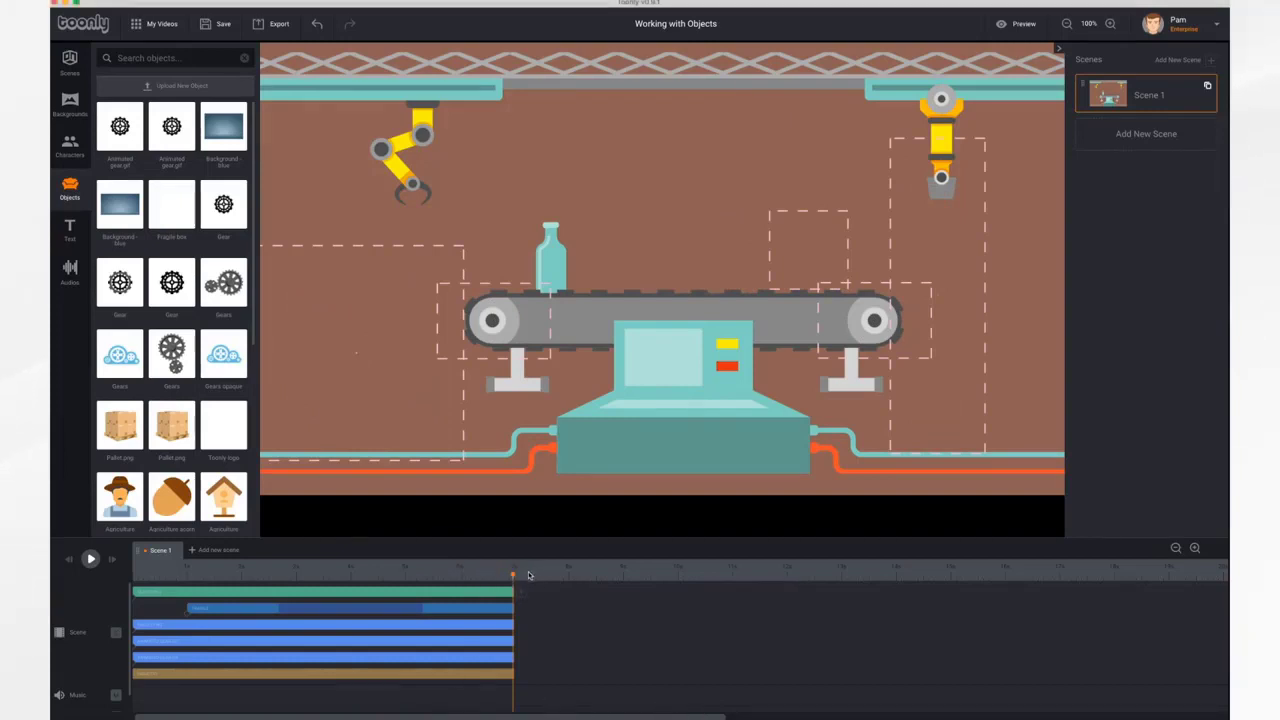
Set the gear on the conveyor's left wheel to the Grow in effect and the Shrink out effect, and save its settings.
drag(514, 578, 447, 578)
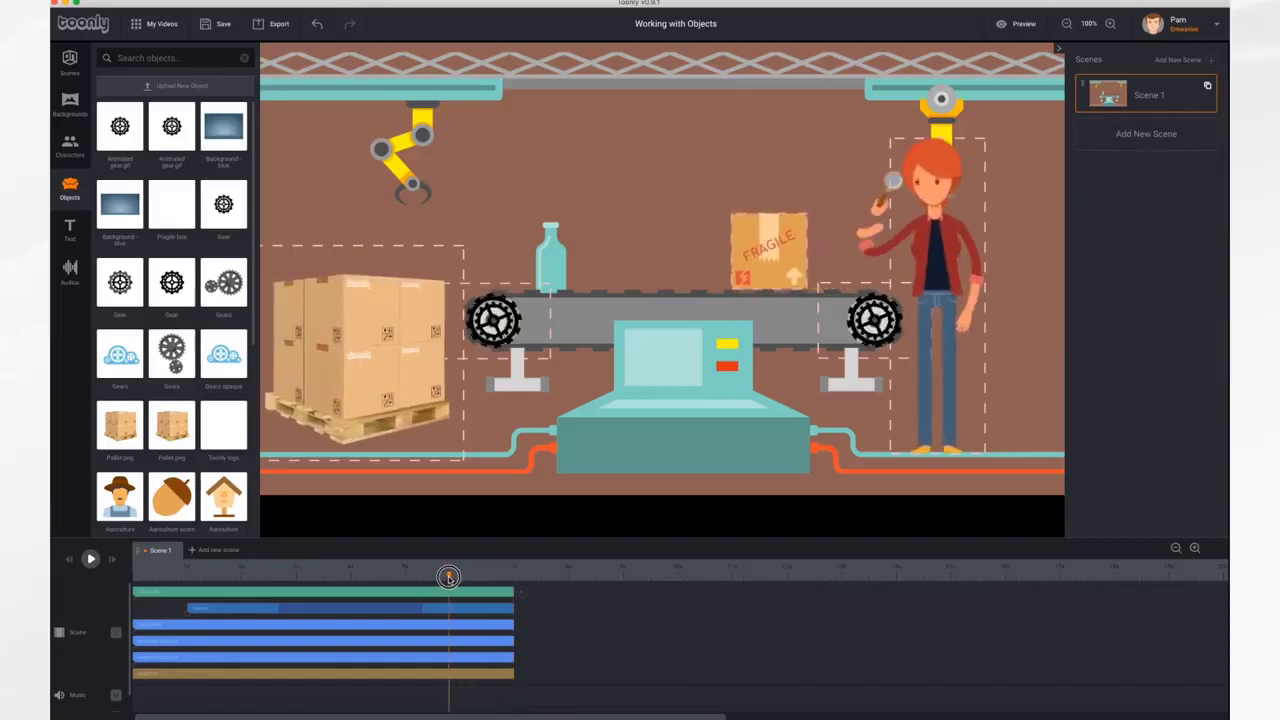
click(430, 643)
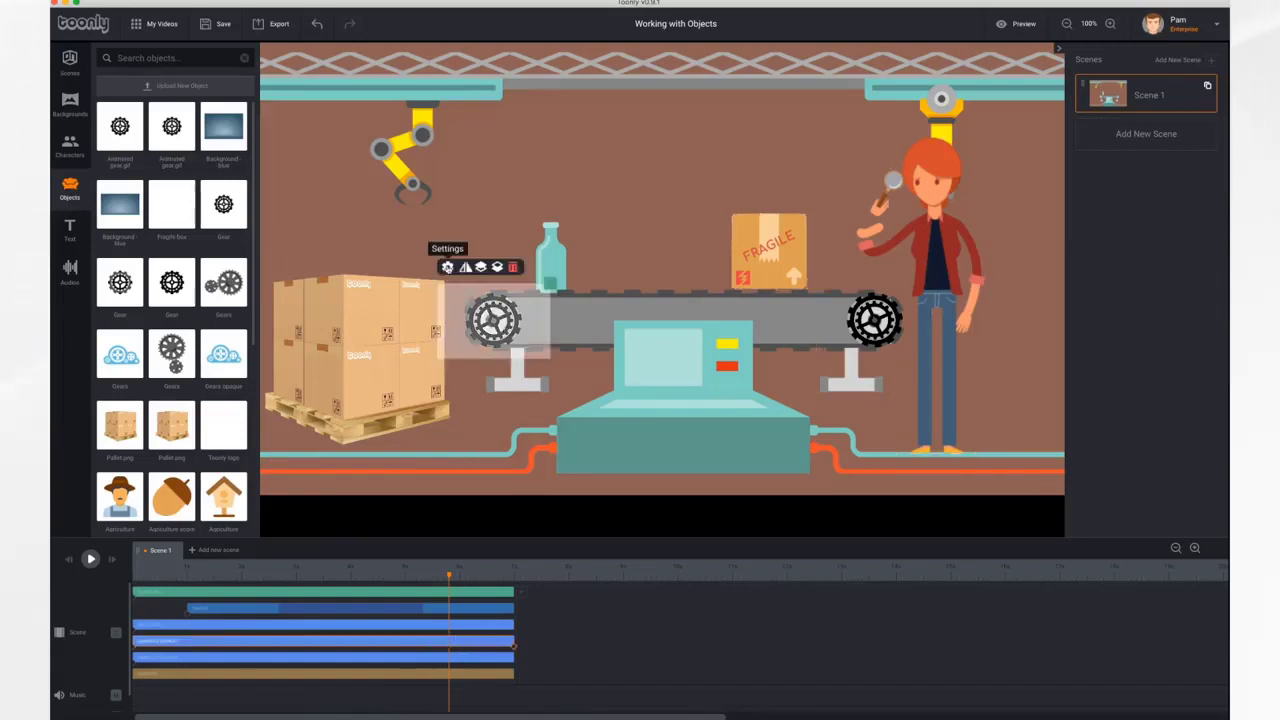
click(447, 267)
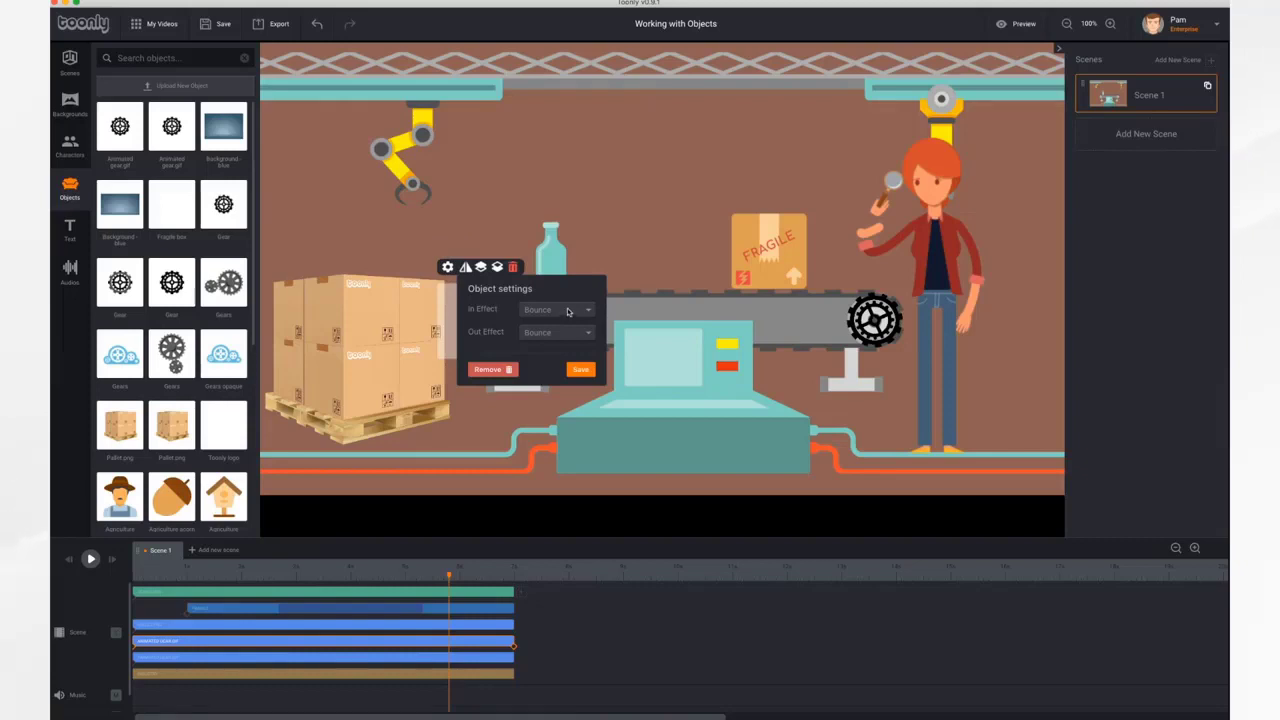
click(567, 311)
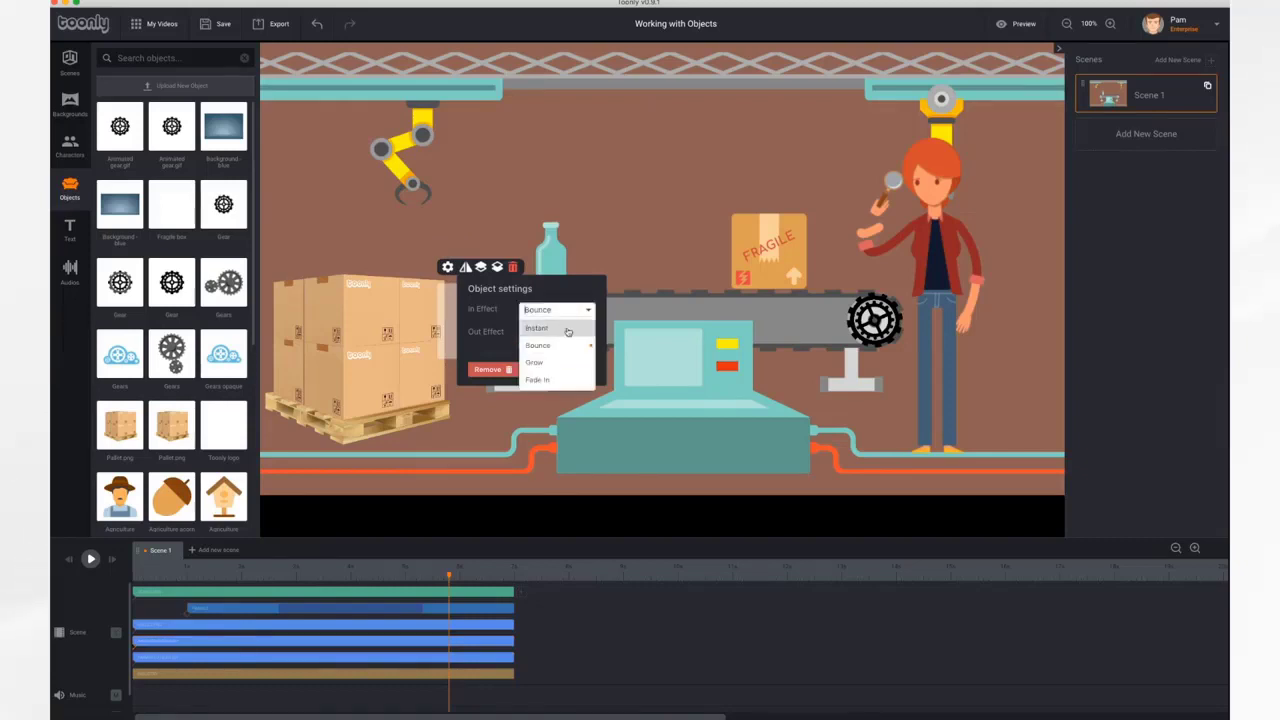
click(563, 366)
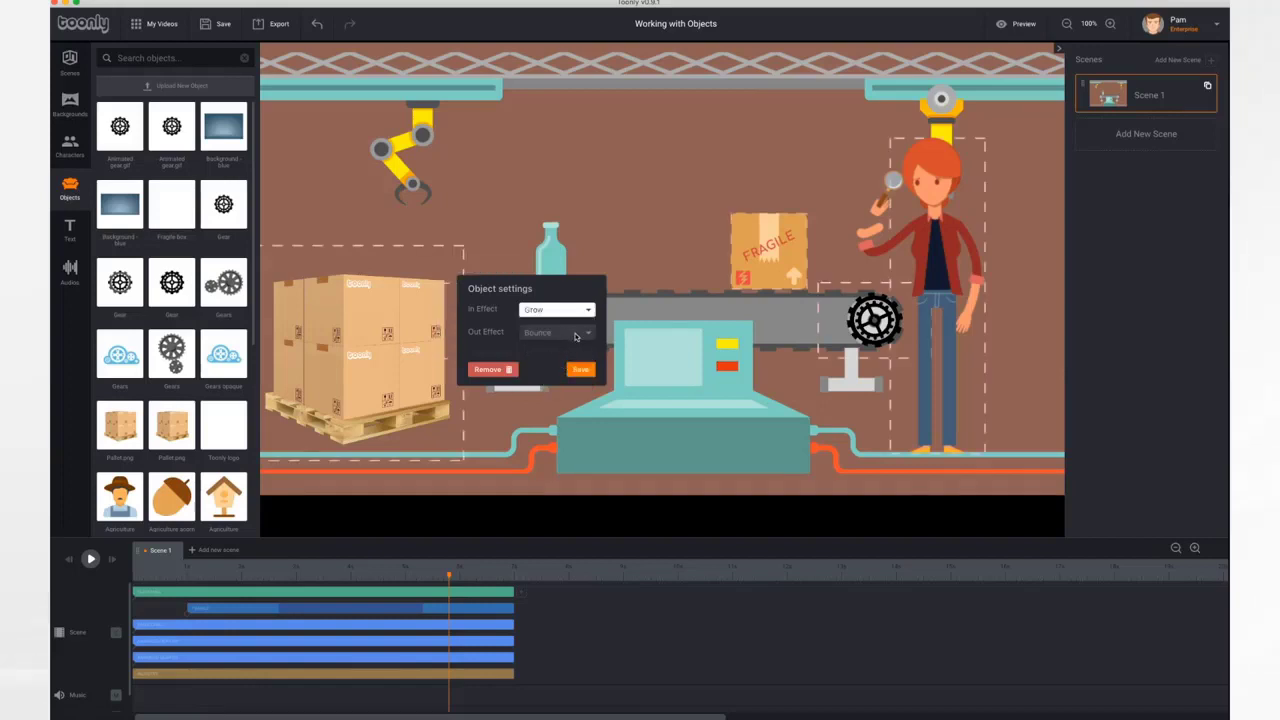
click(575, 337)
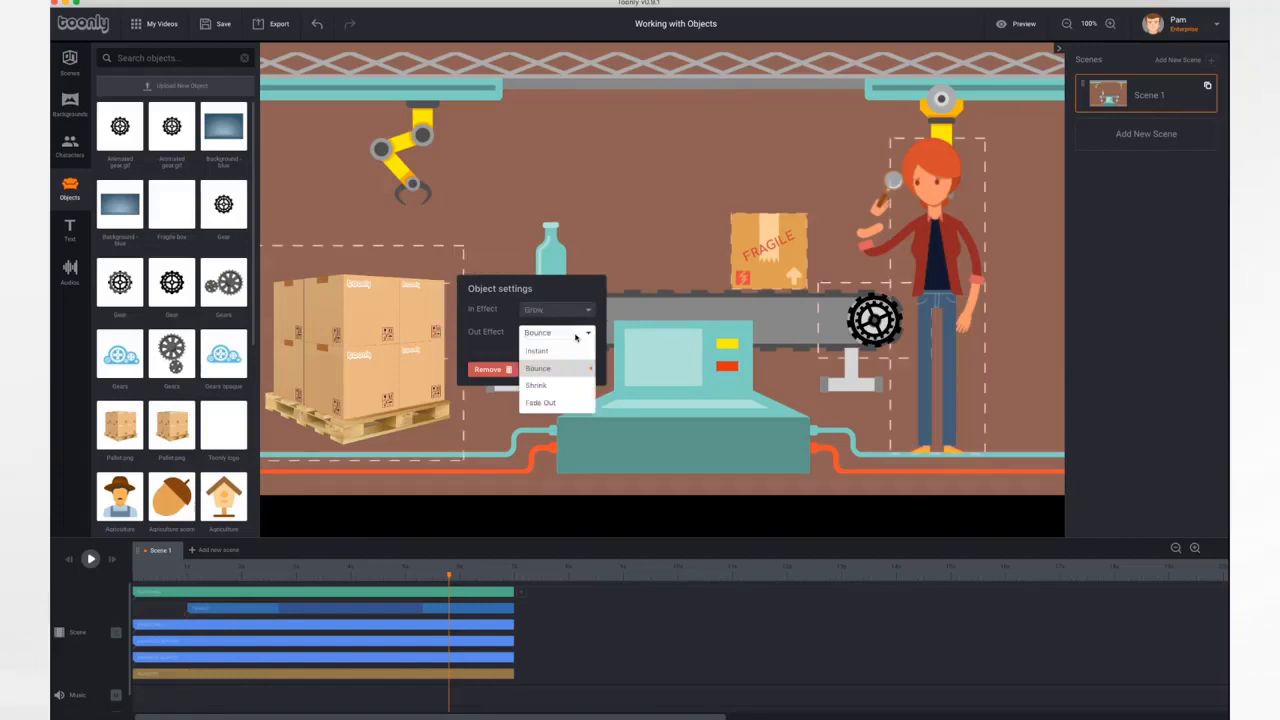
click(545, 386)
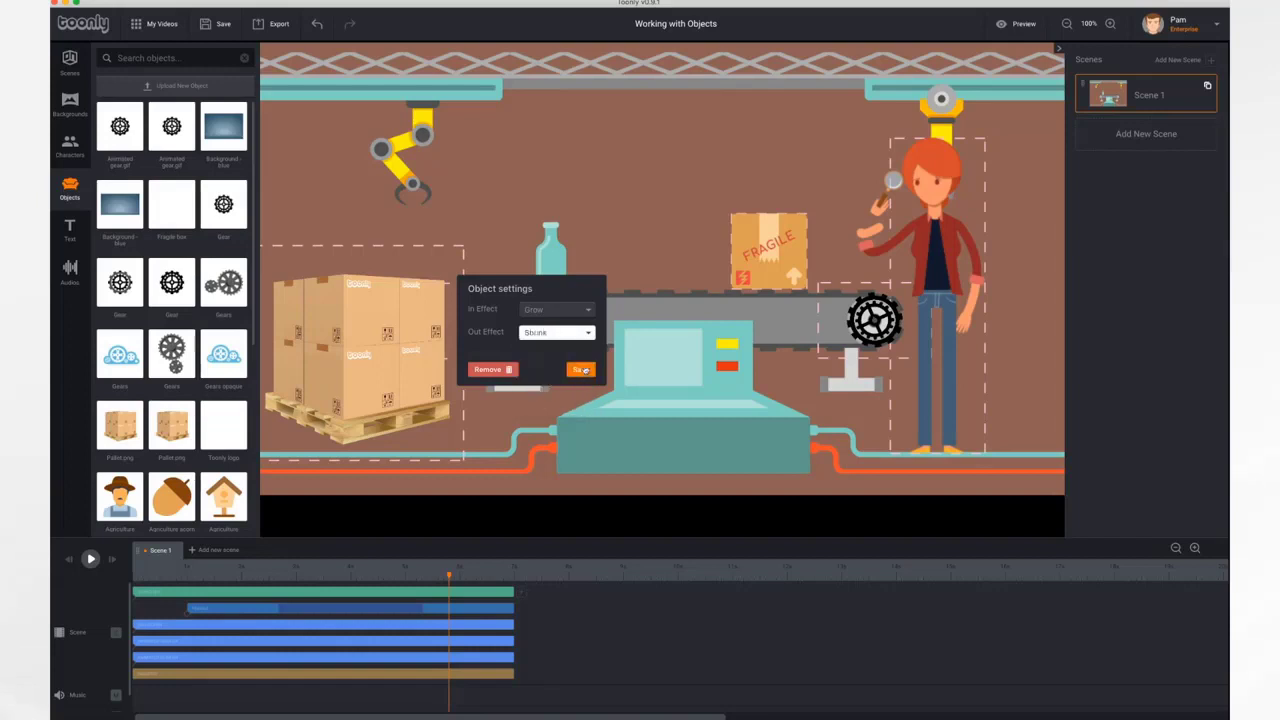
click(581, 369)
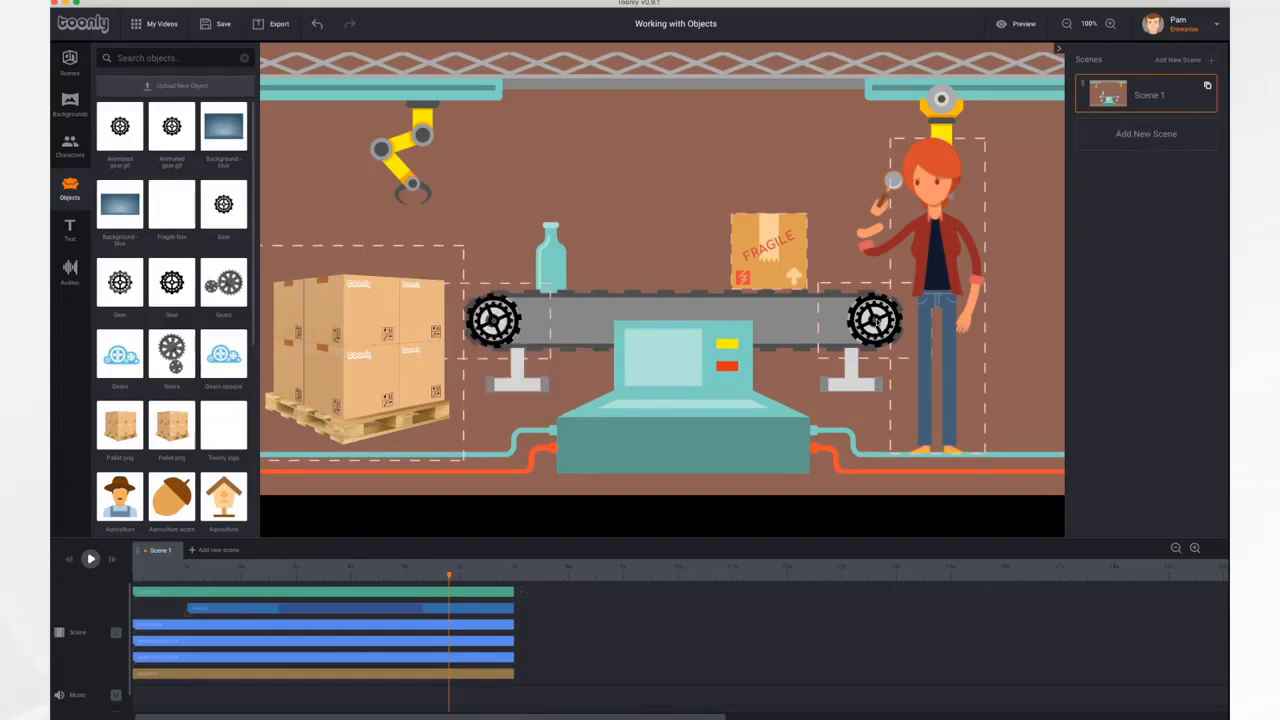
Give the gear on the conveyor's right wheel the Grow in effect and Shrink out effect, checking them by playing the scene from the start.
click(876, 326)
click(828, 268)
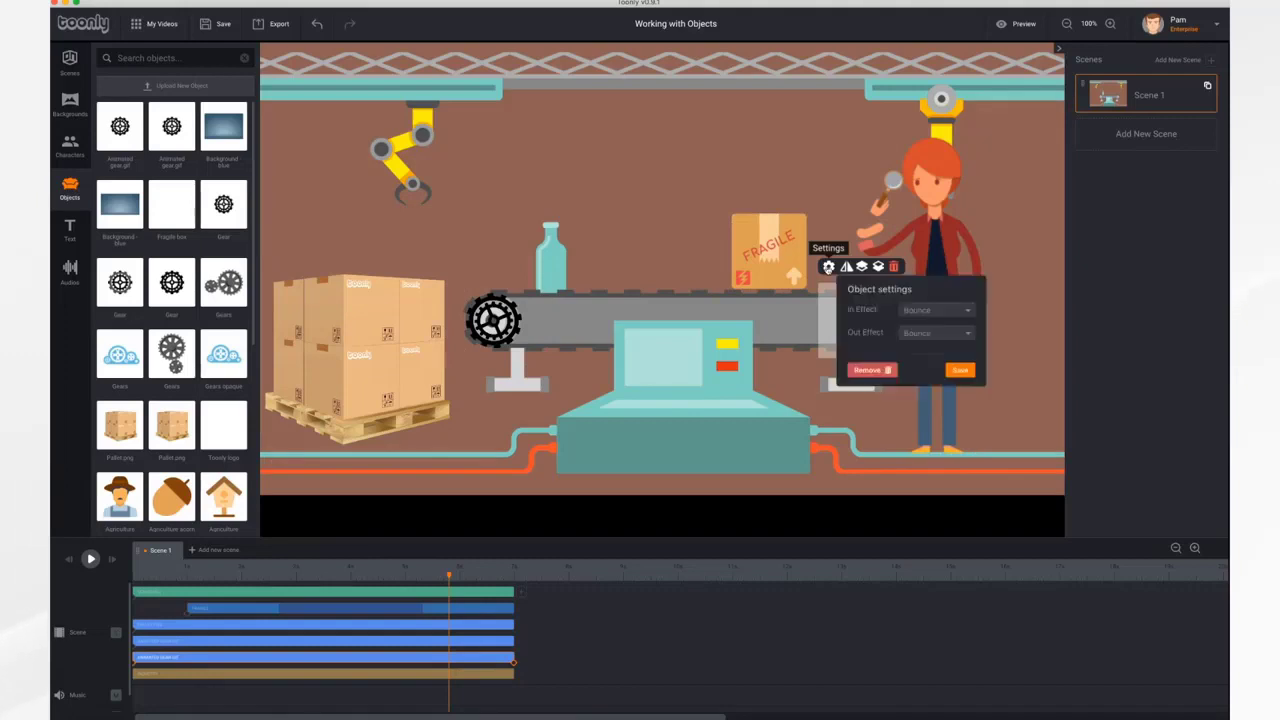
click(952, 313)
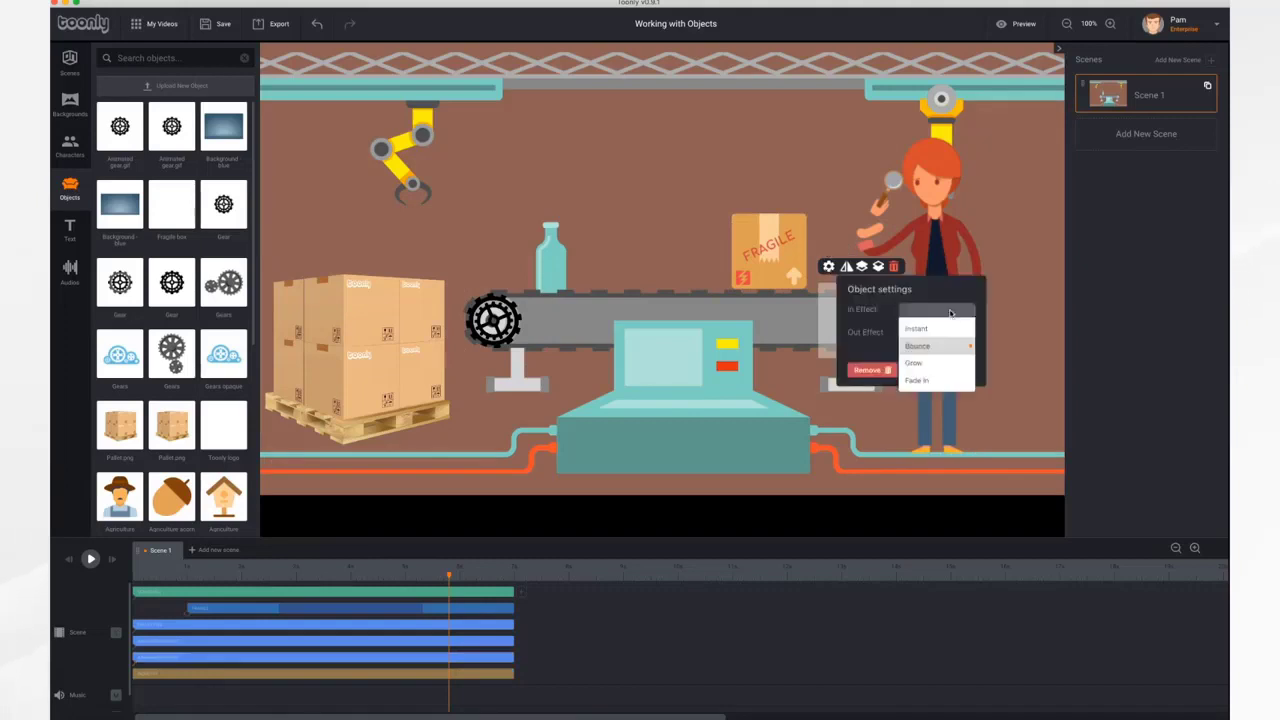
click(924, 363)
click(938, 334)
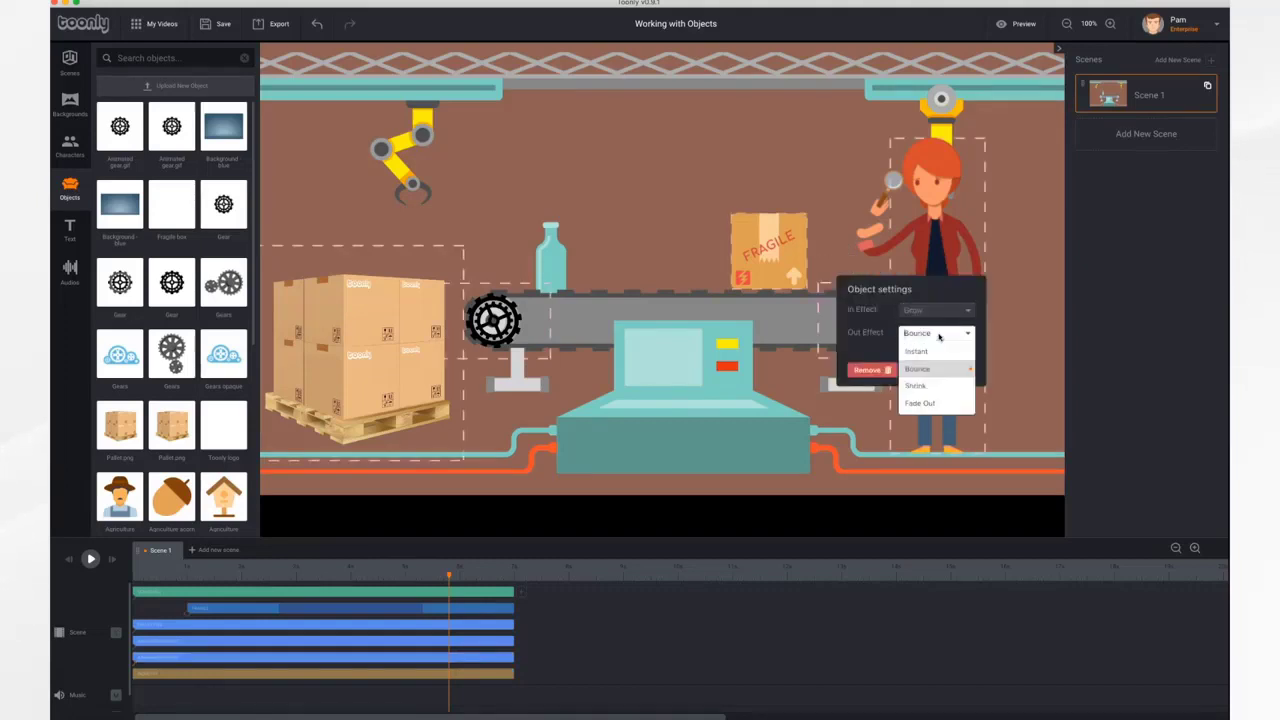
click(923, 389)
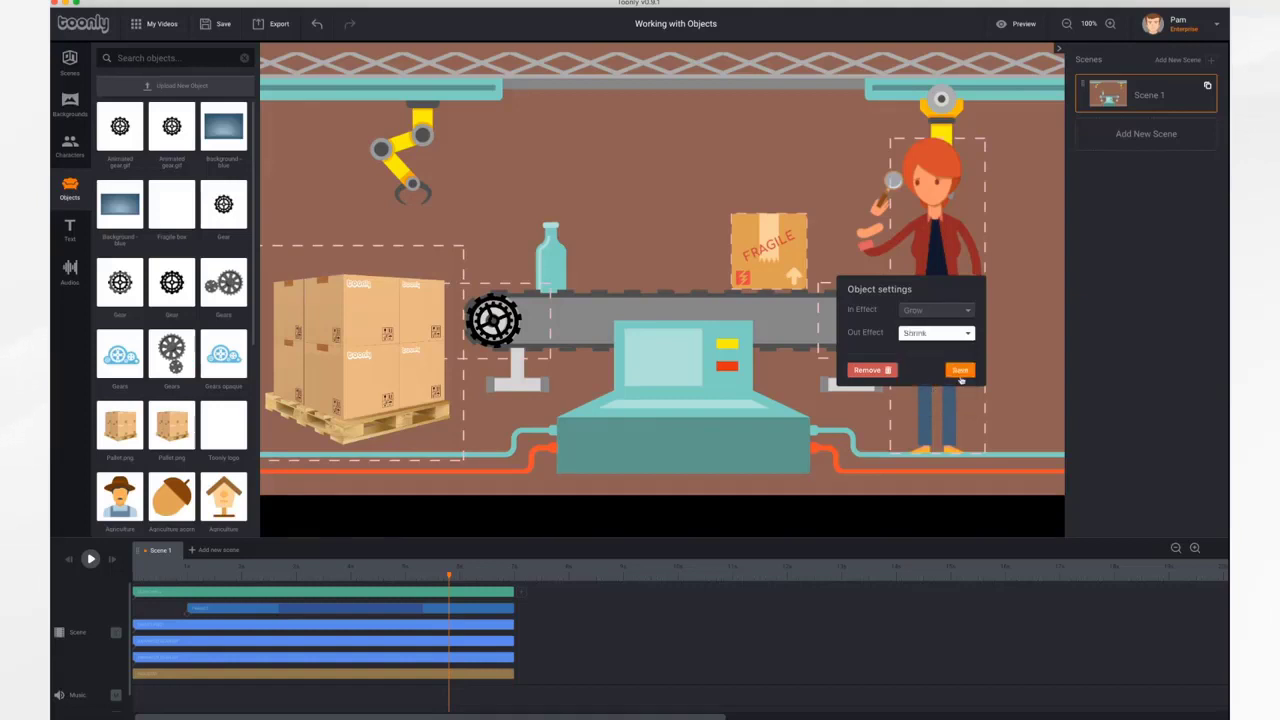
click(960, 370)
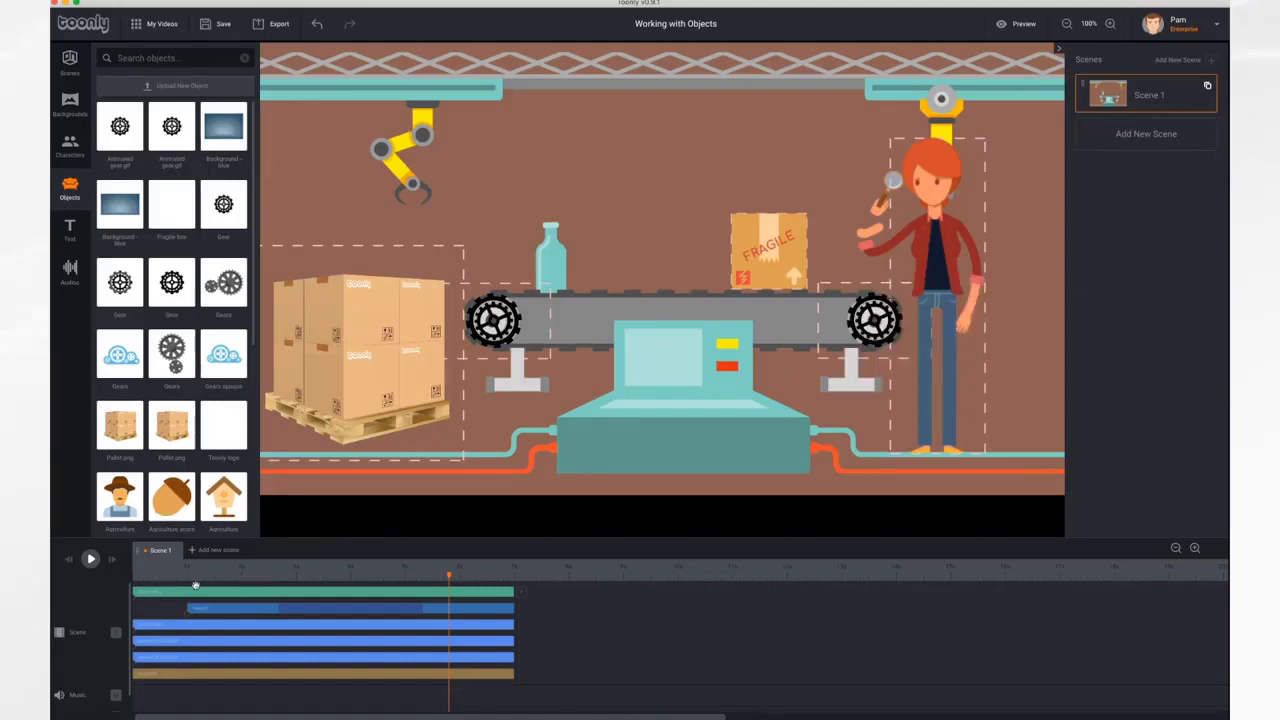
click(69, 561)
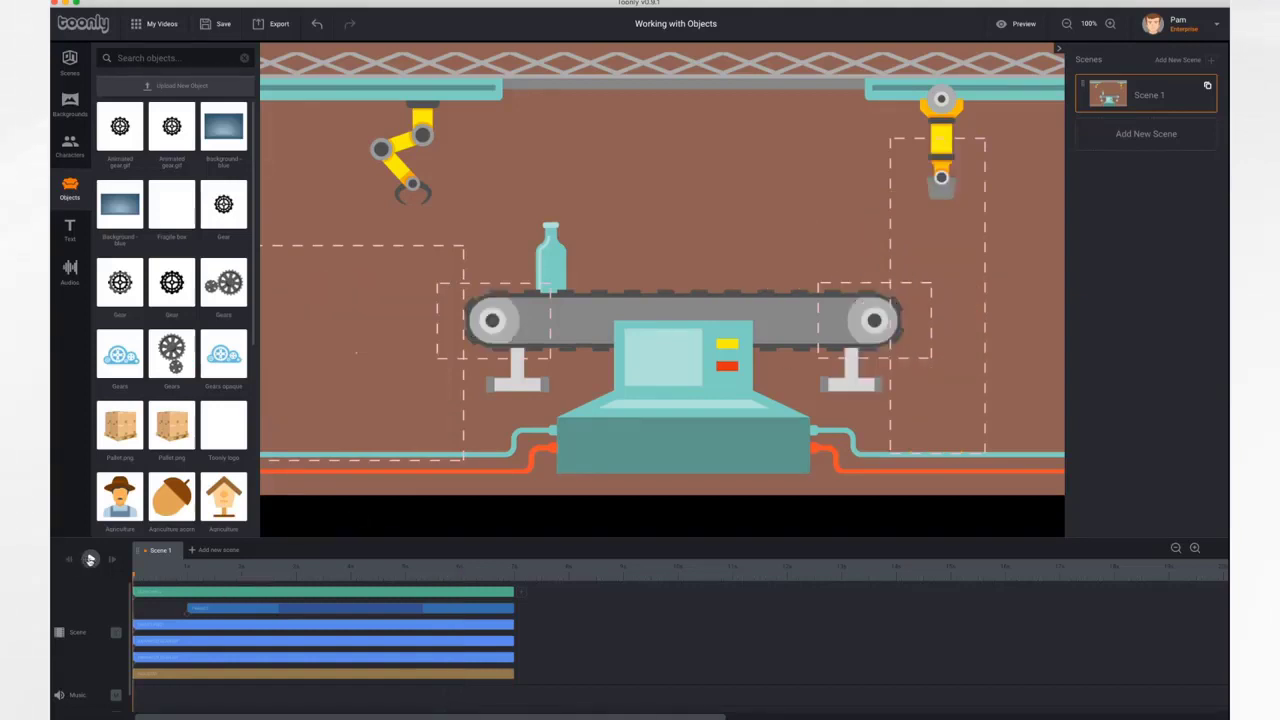
click(90, 560)
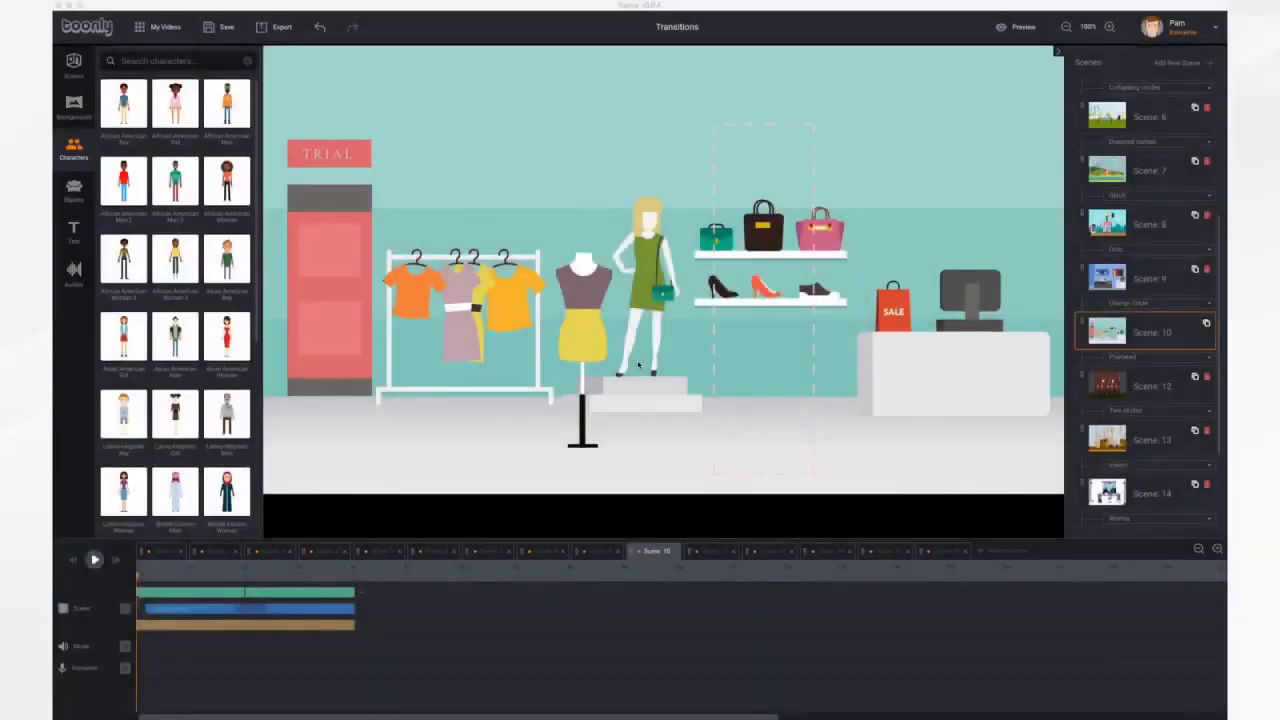
View Scenes 1 to 5 and Scene 9 of the Transitions video one after another, and return to Scene 10.
click(160, 551)
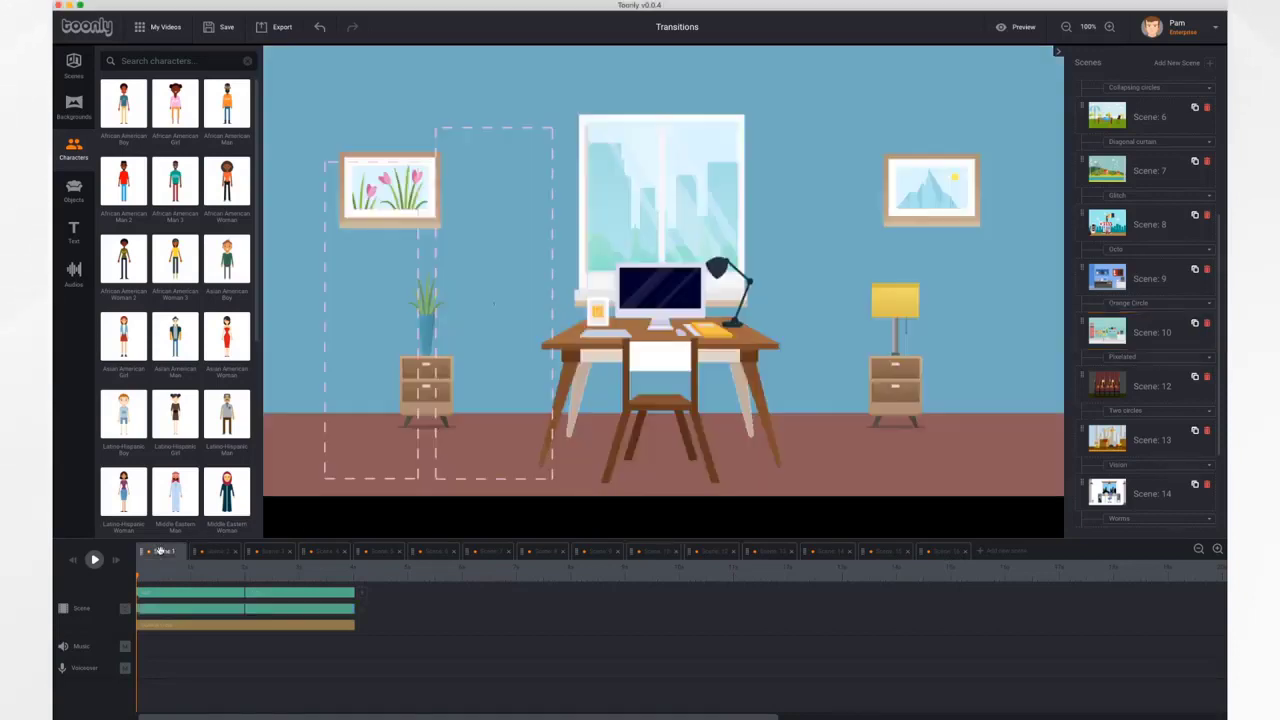
click(220, 553)
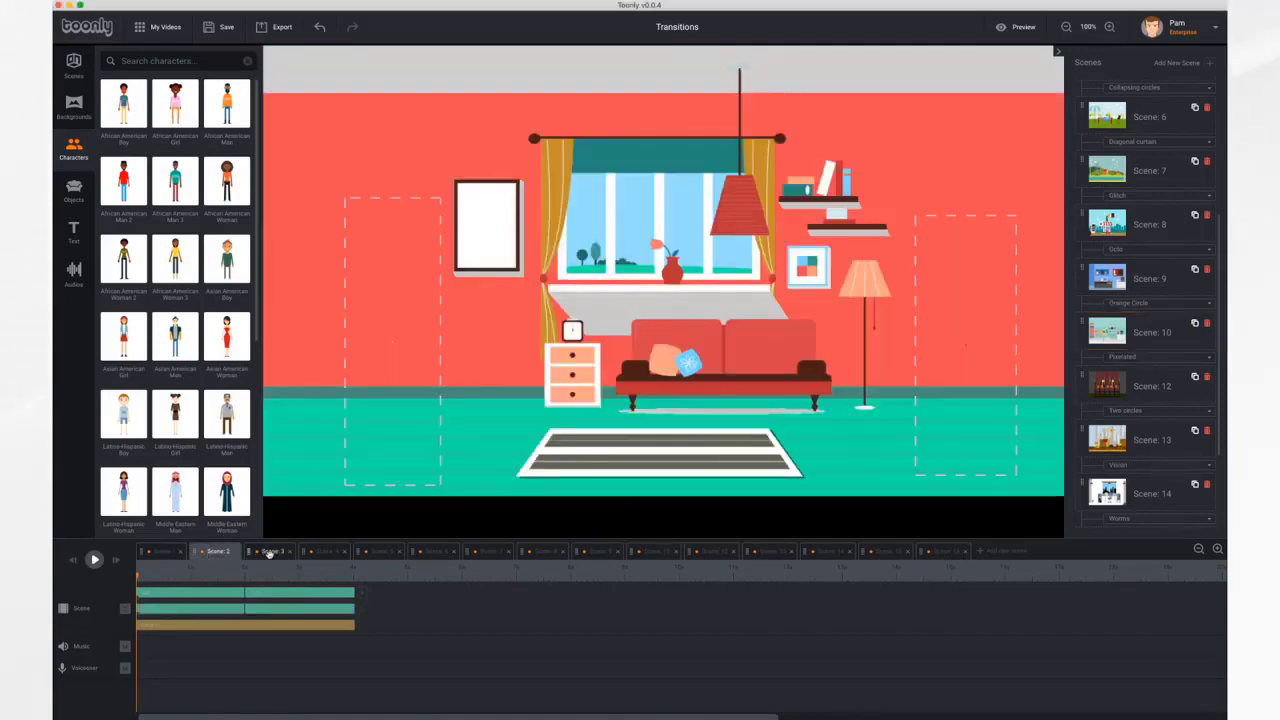
click(270, 553)
click(324, 553)
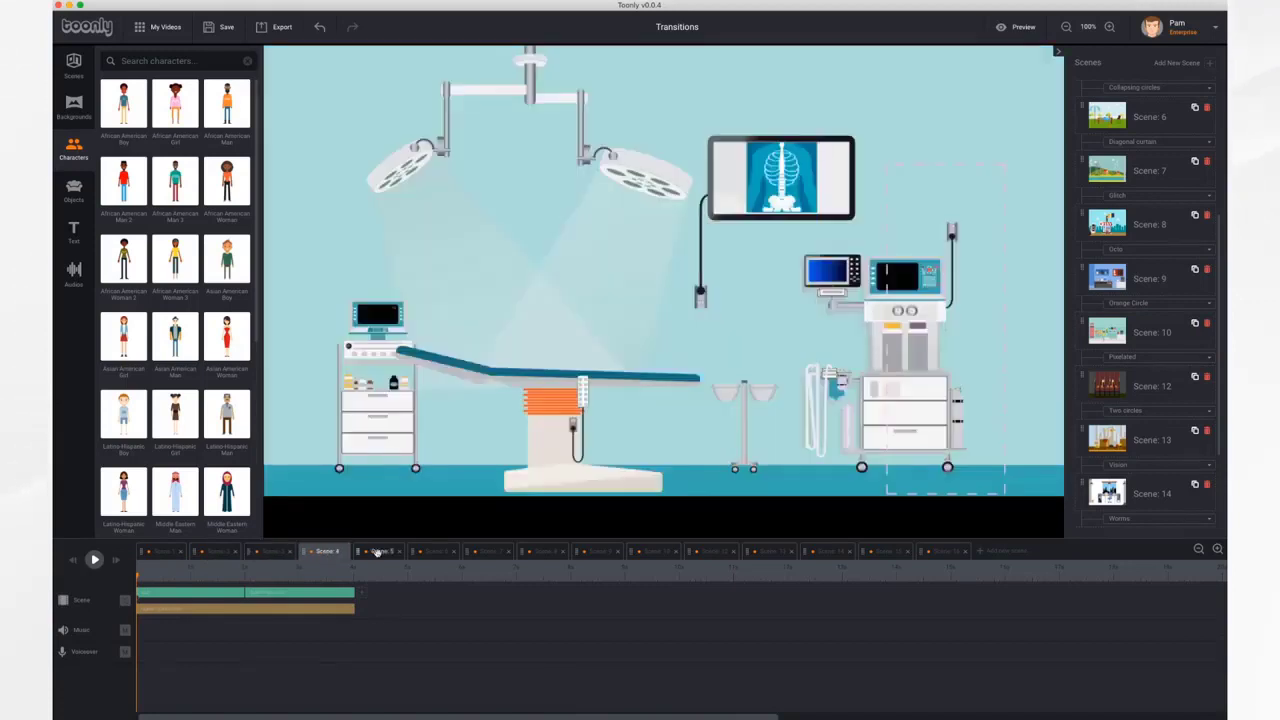
click(378, 552)
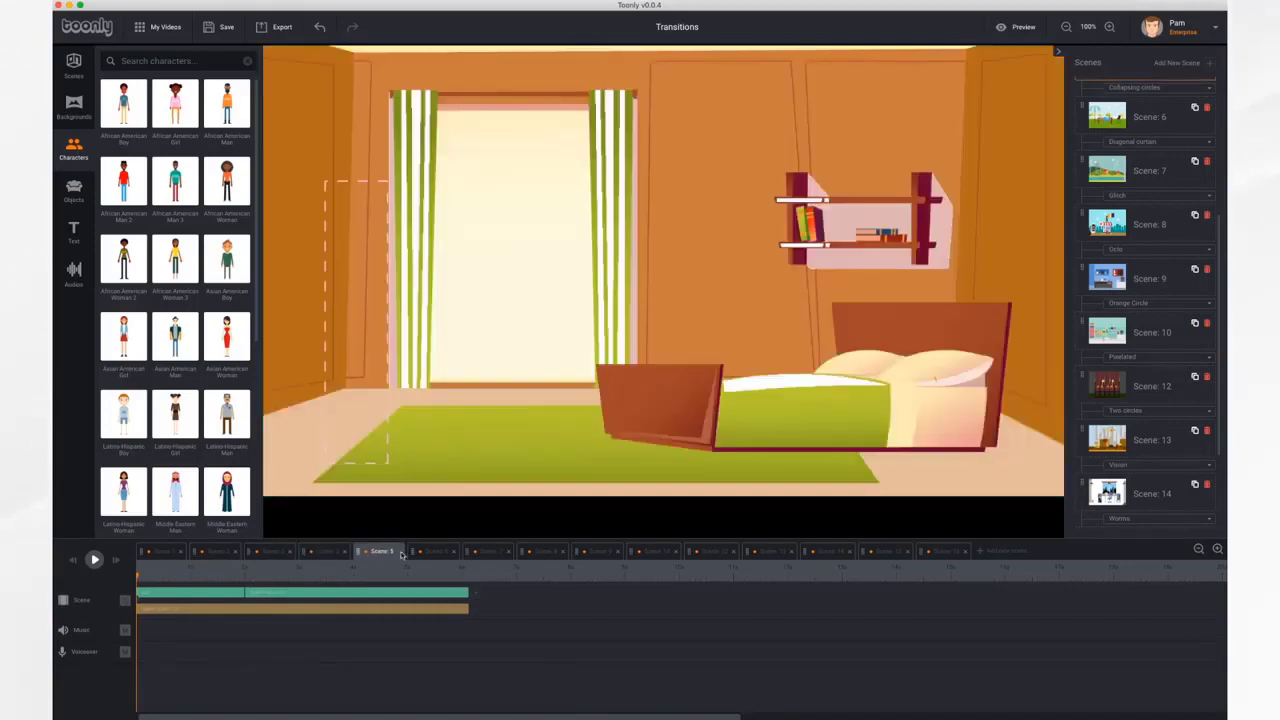
click(593, 552)
click(648, 552)
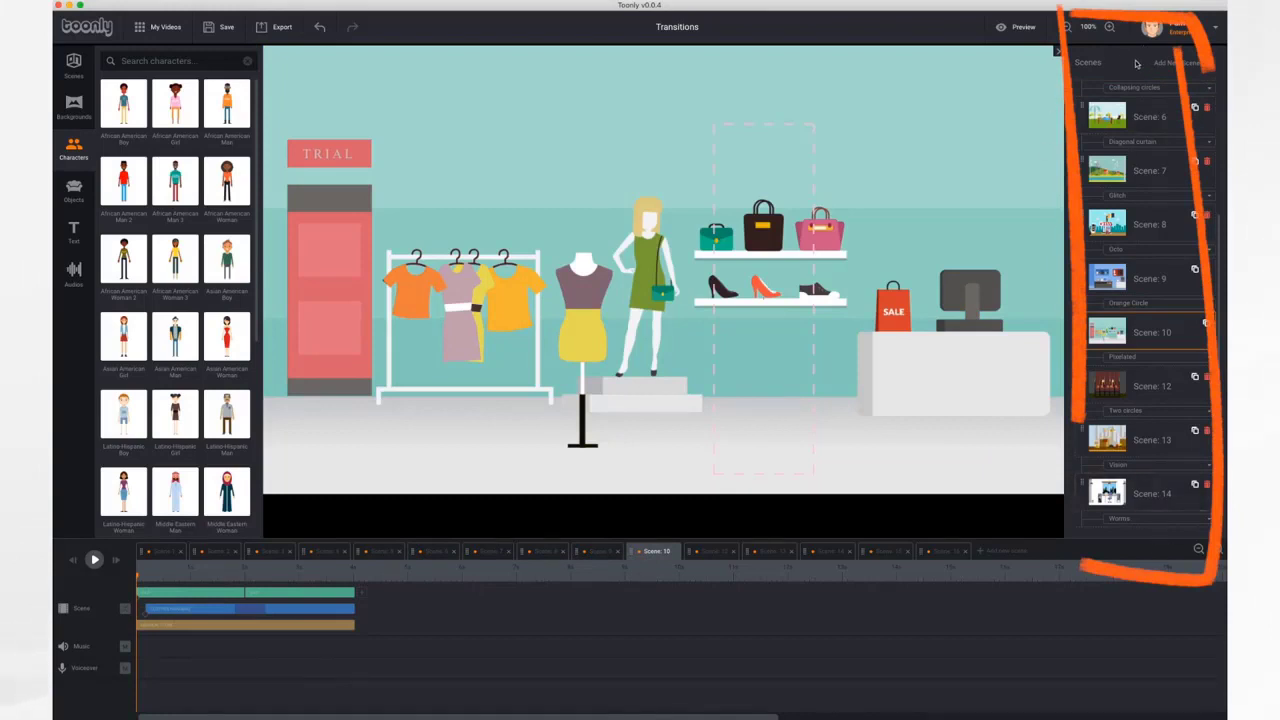
Look over the scene list and the transitions available between Scene 1 and Scene 2, and choose Slide Down.
scroll(1144, 181, up, 4)
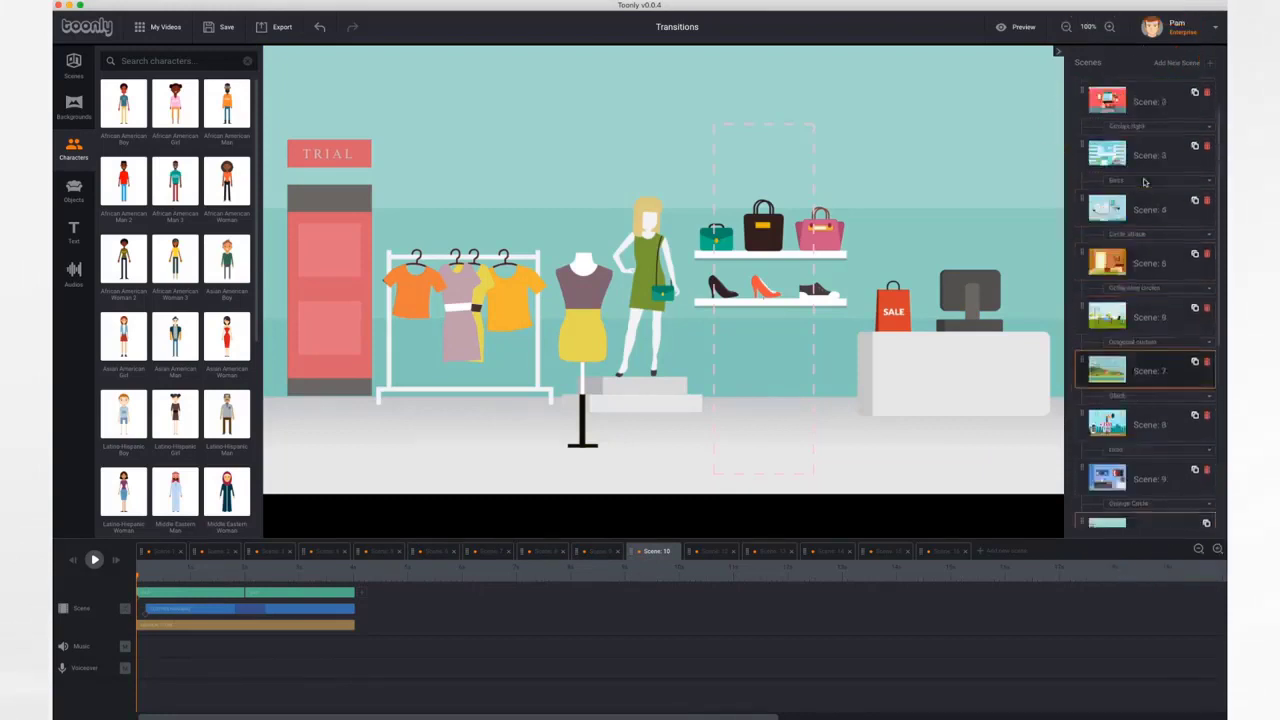
scroll(1144, 145, down, 5)
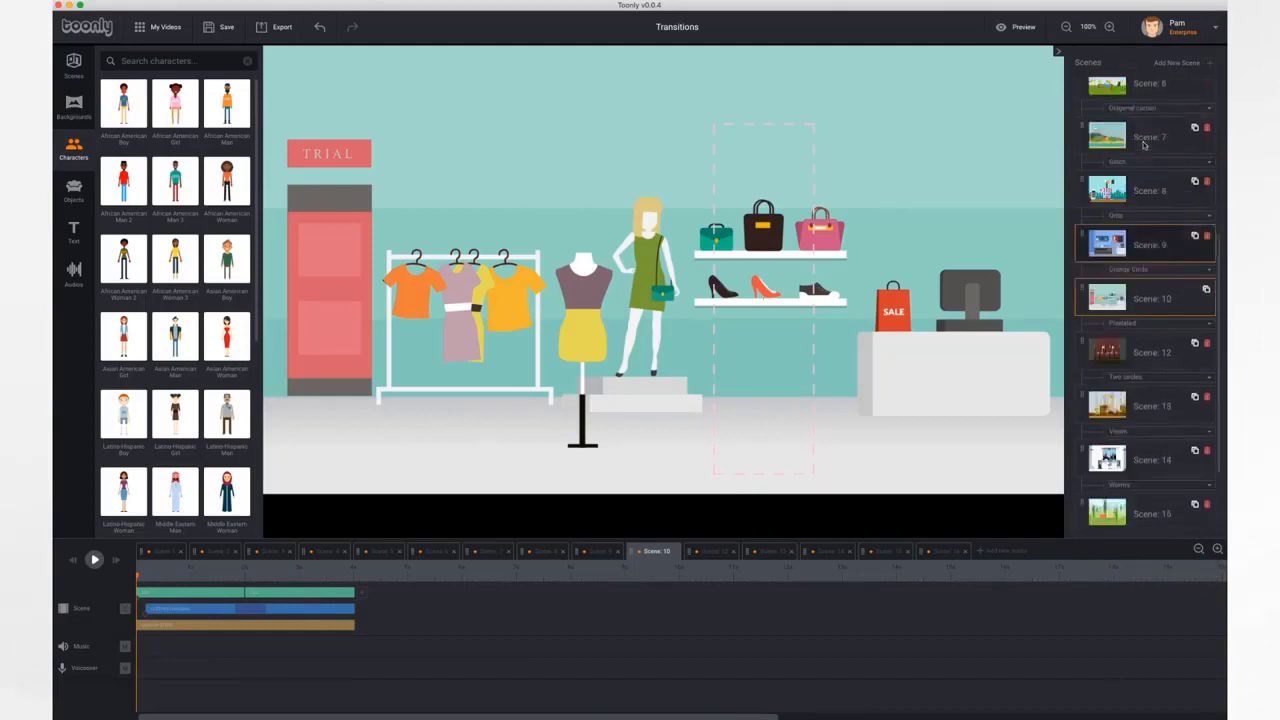
scroll(1144, 145, up, 5)
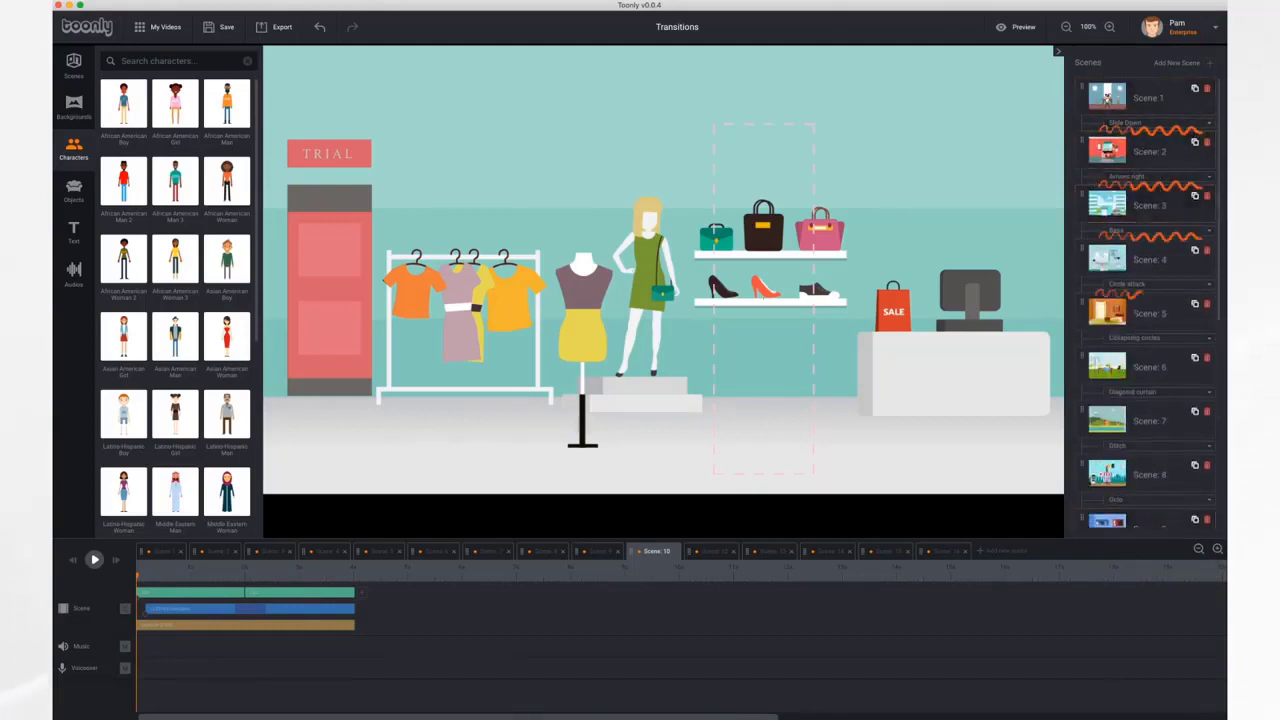
click(1209, 126)
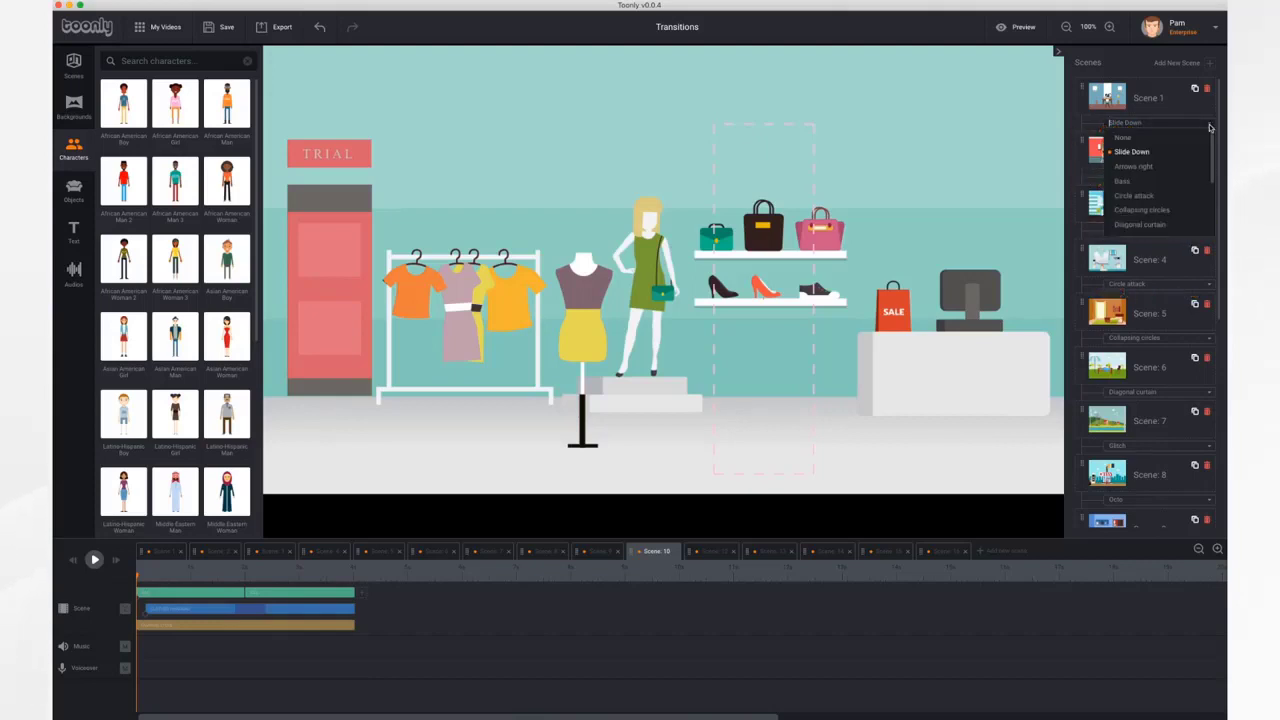
scroll(1185, 170, down, 5)
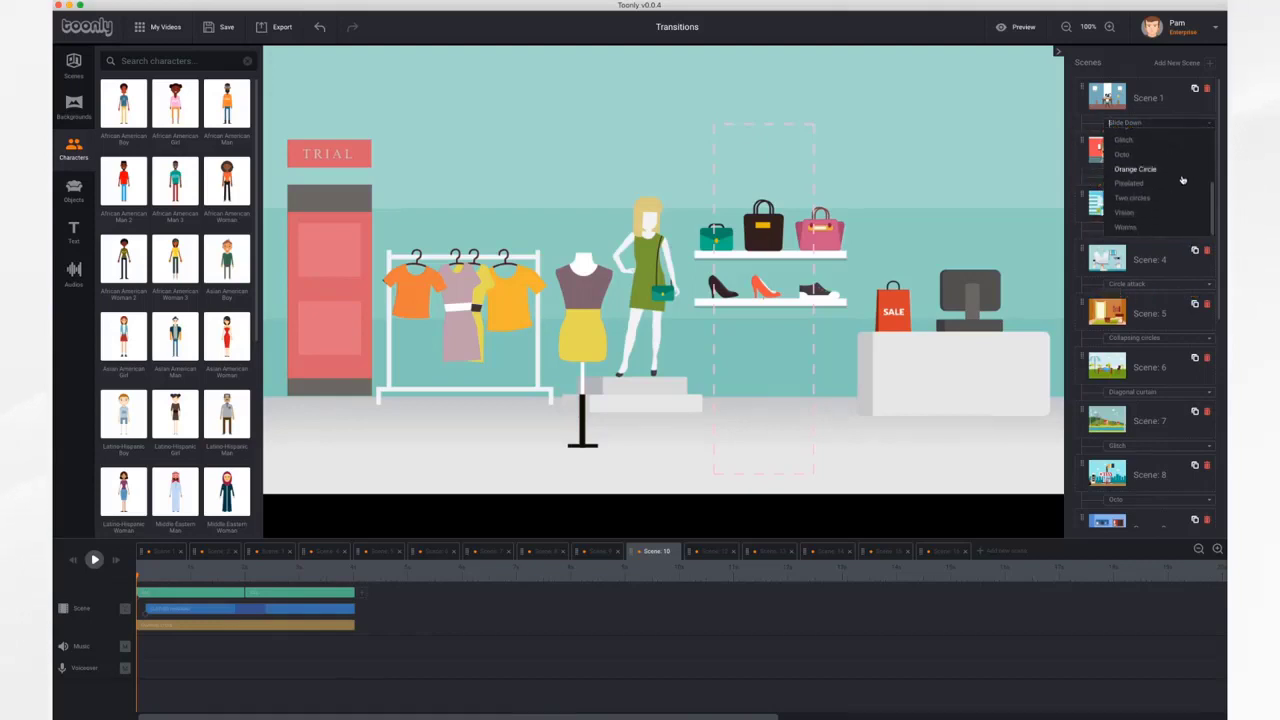
scroll(1182, 180, up, 5)
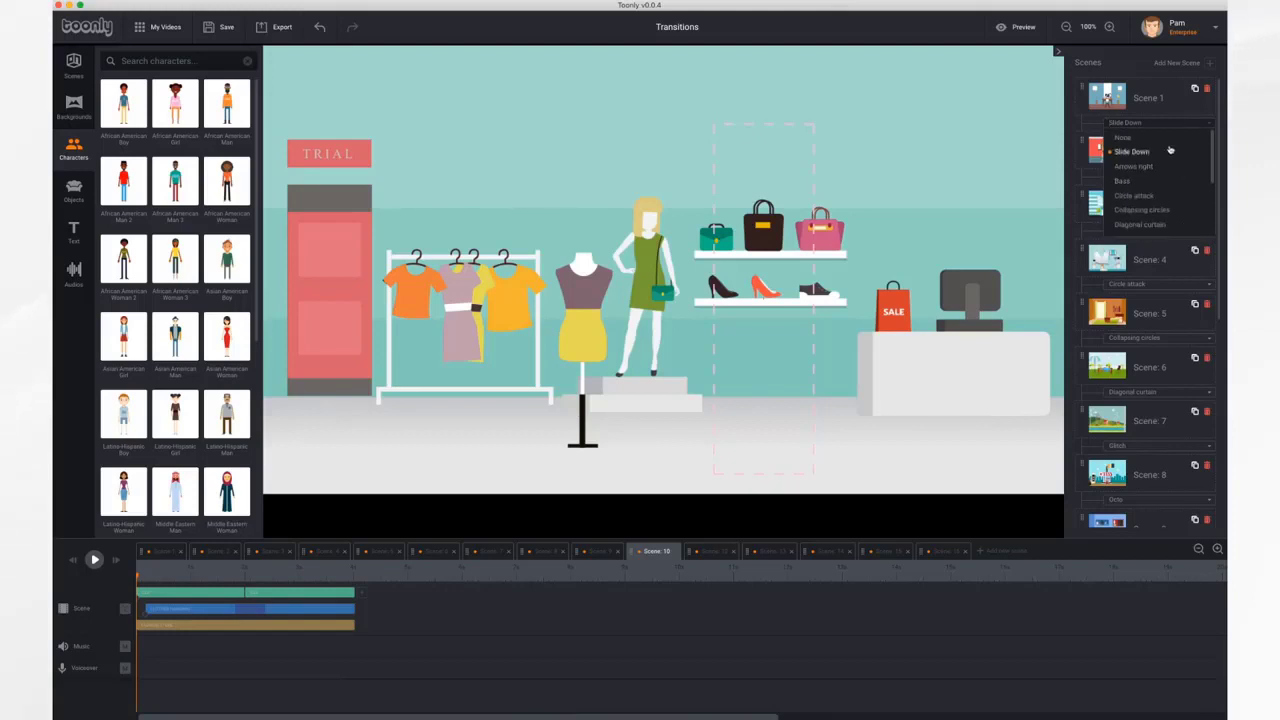
click(1160, 154)
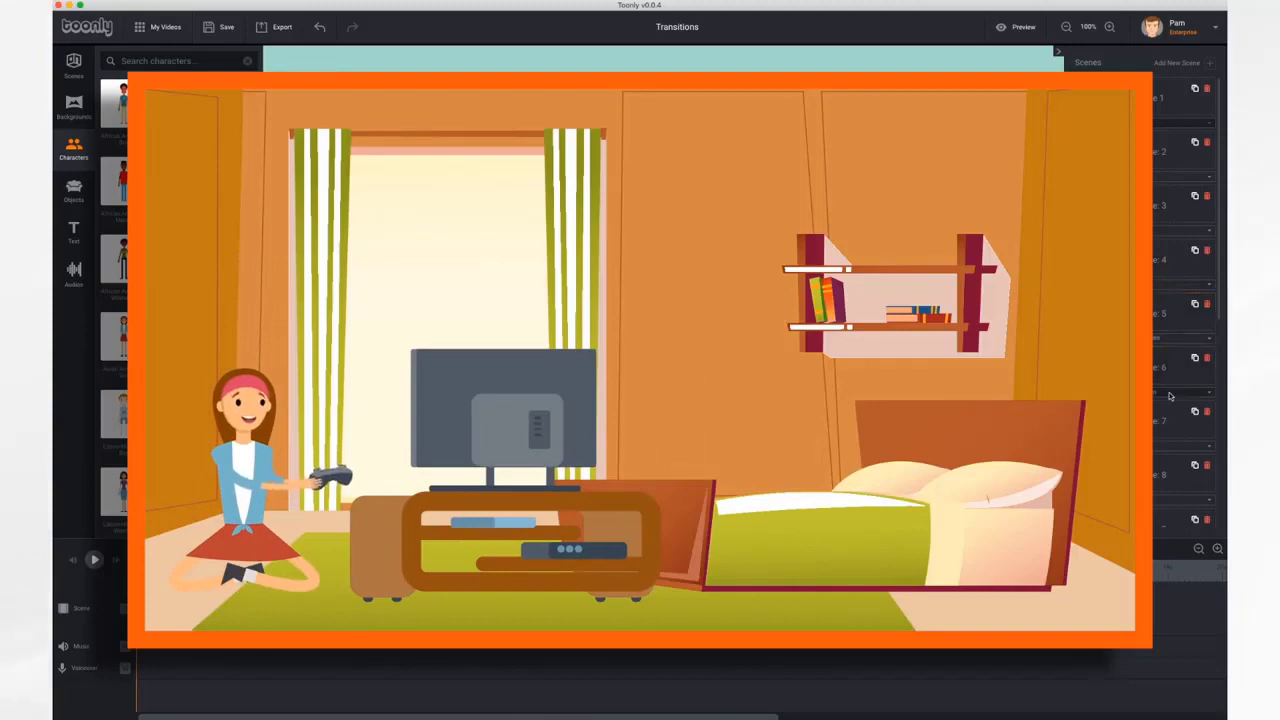
Examine the transitions assigned between the video's scenes, down to the one between Scene 15 and Scene 16.
scroll(1170, 396, down, 1)
scroll(1168, 330, down, 4)
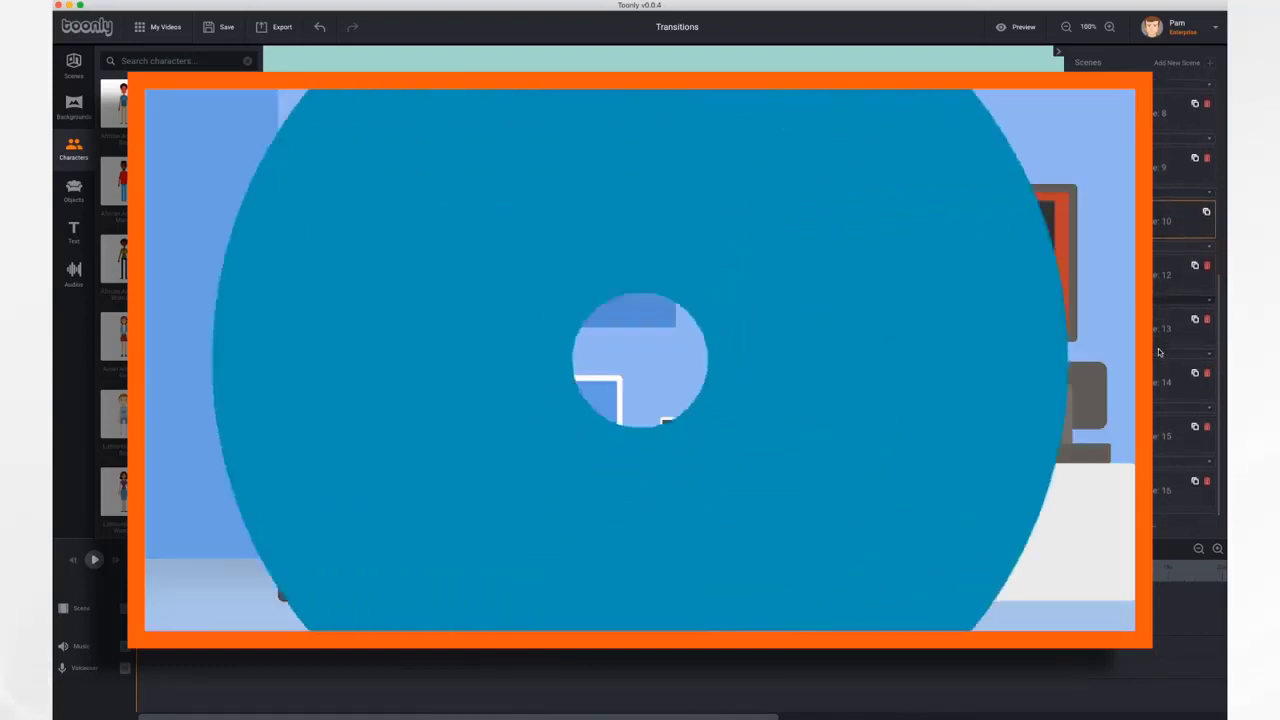
scroll(1158, 370, down, 1)
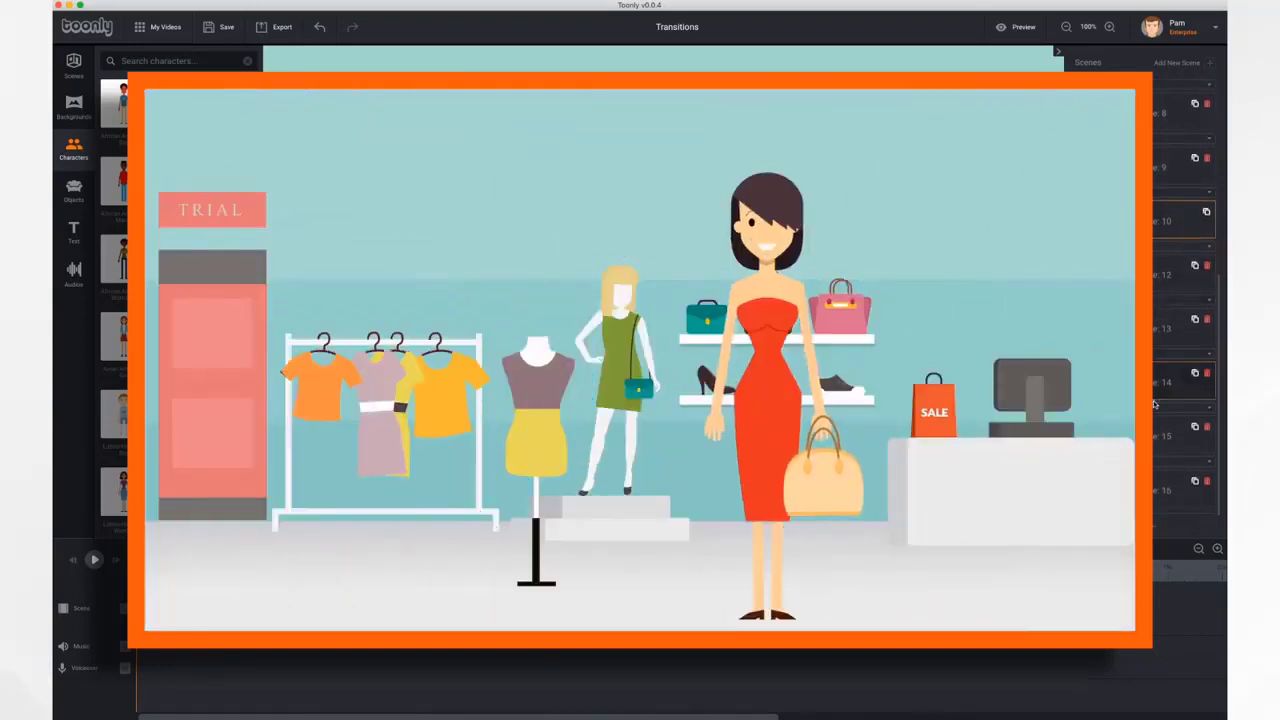
scroll(1158, 443, down, 1)
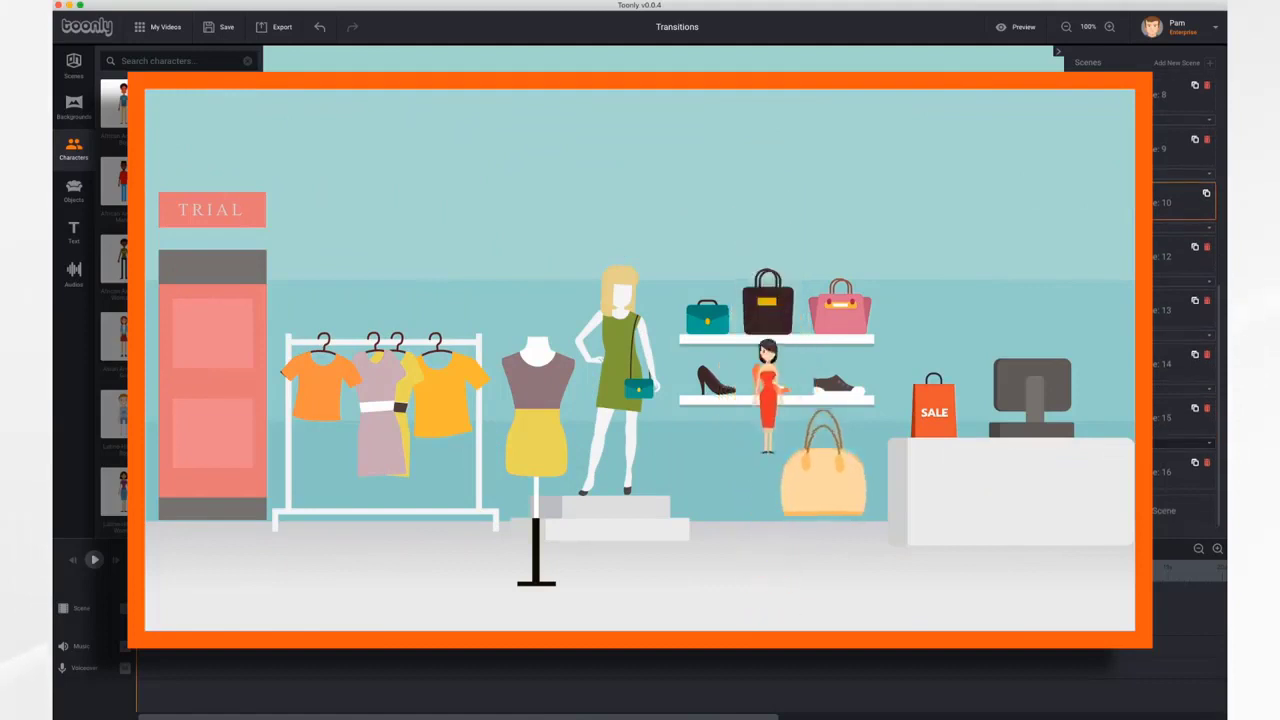
scroll(1159, 289, up, 6)
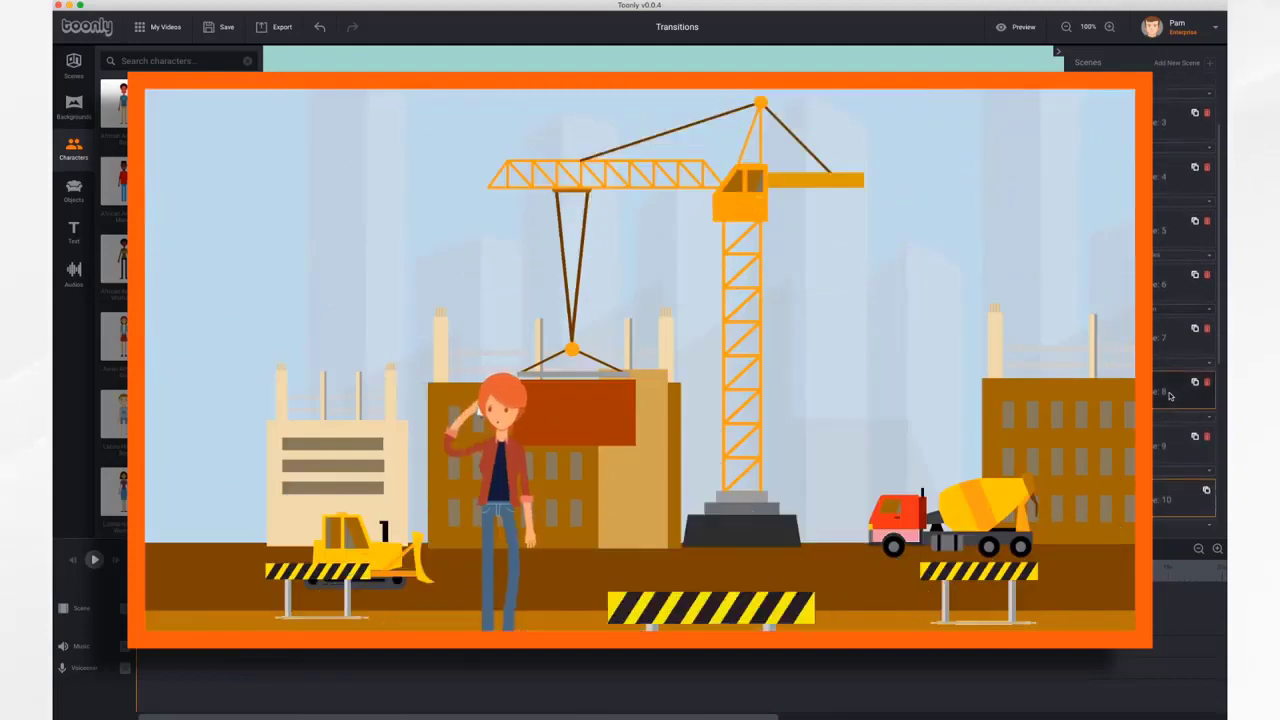
scroll(1165, 360, down, 3)
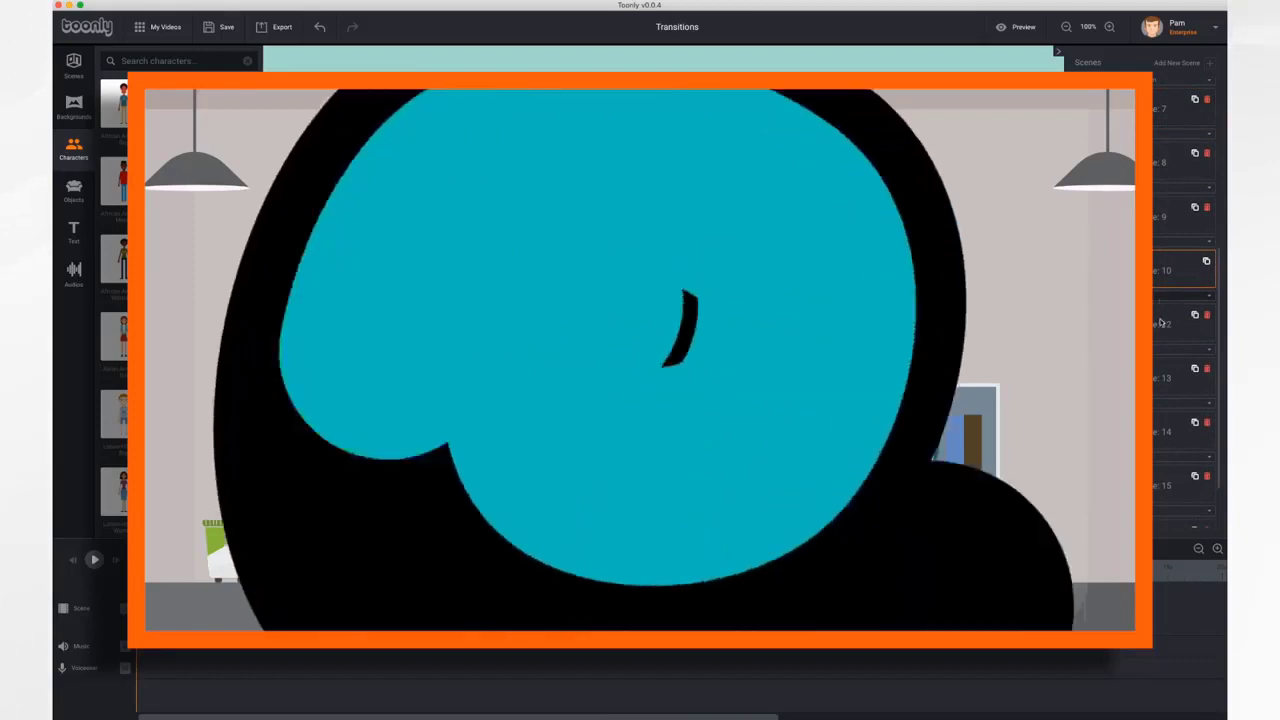
scroll(1159, 352, down, 1)
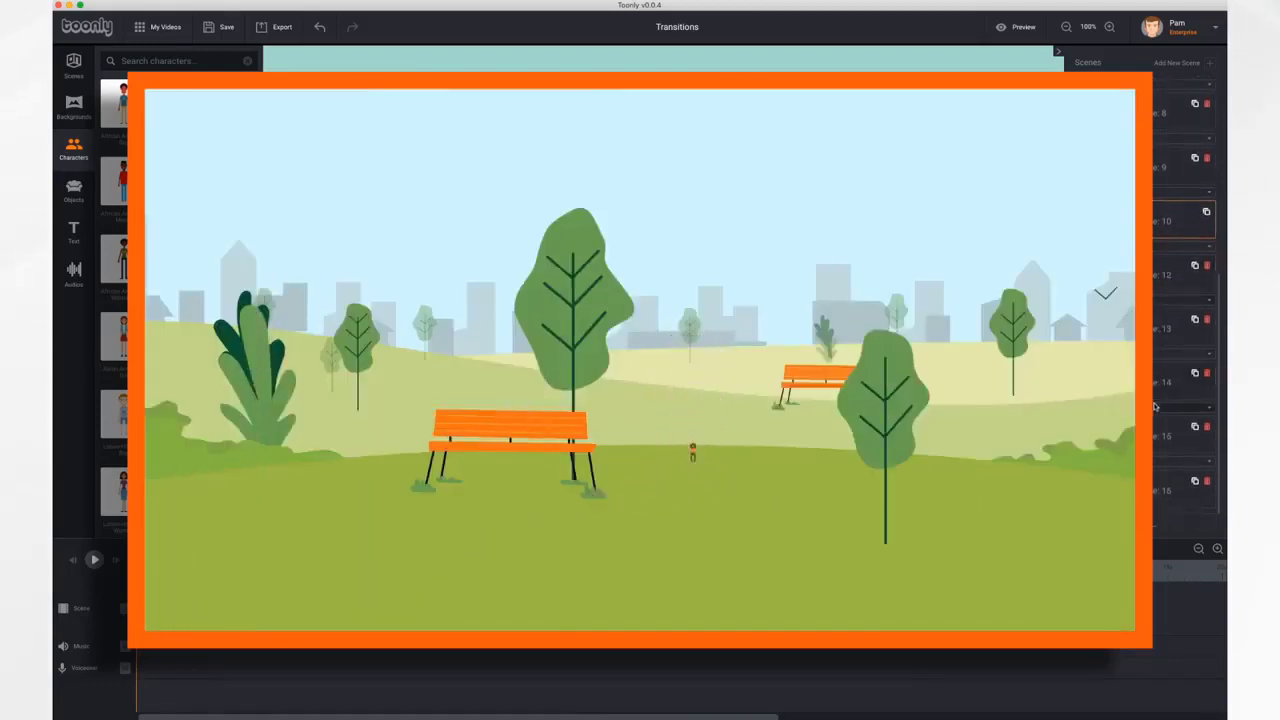
click(1155, 405)
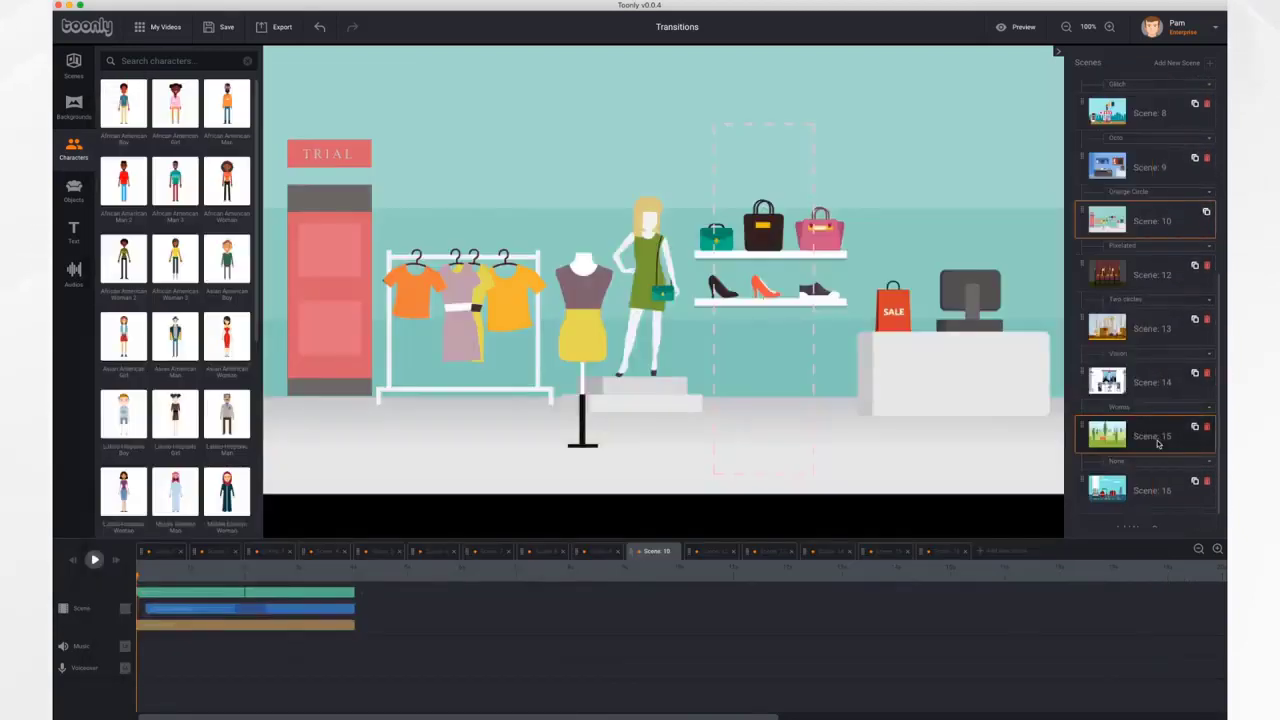
scroll(1157, 440, down, 1)
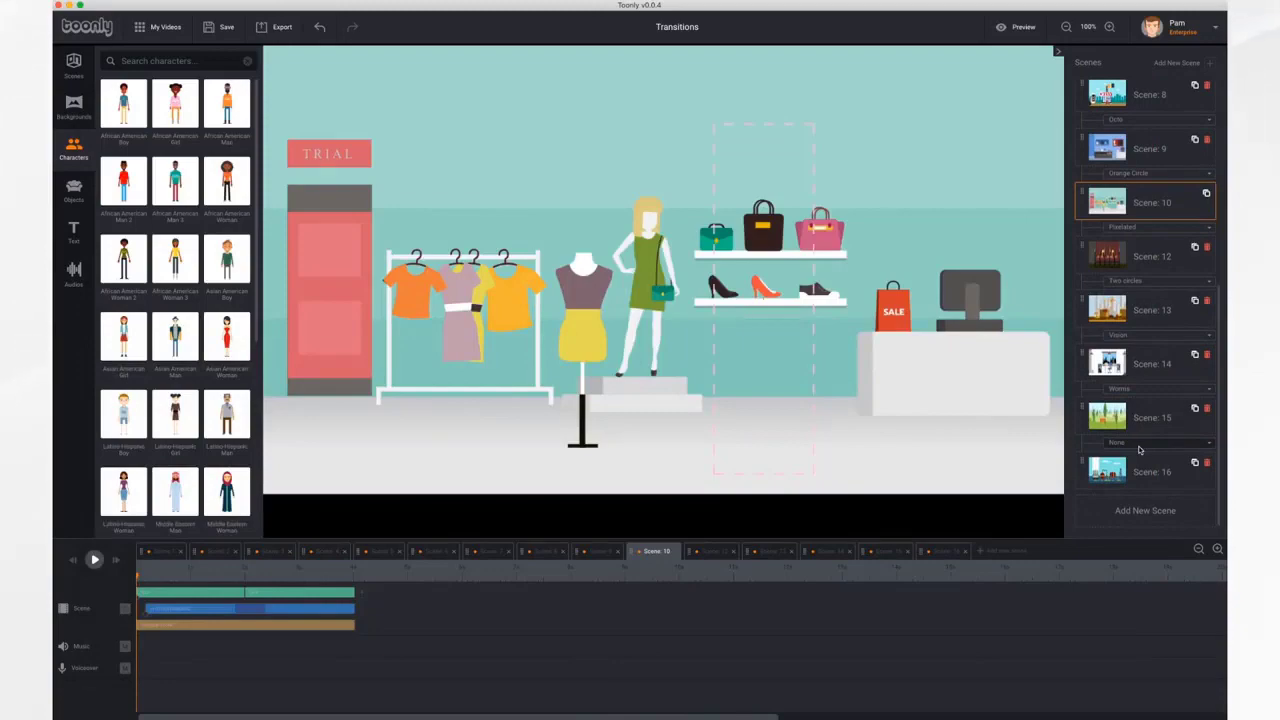